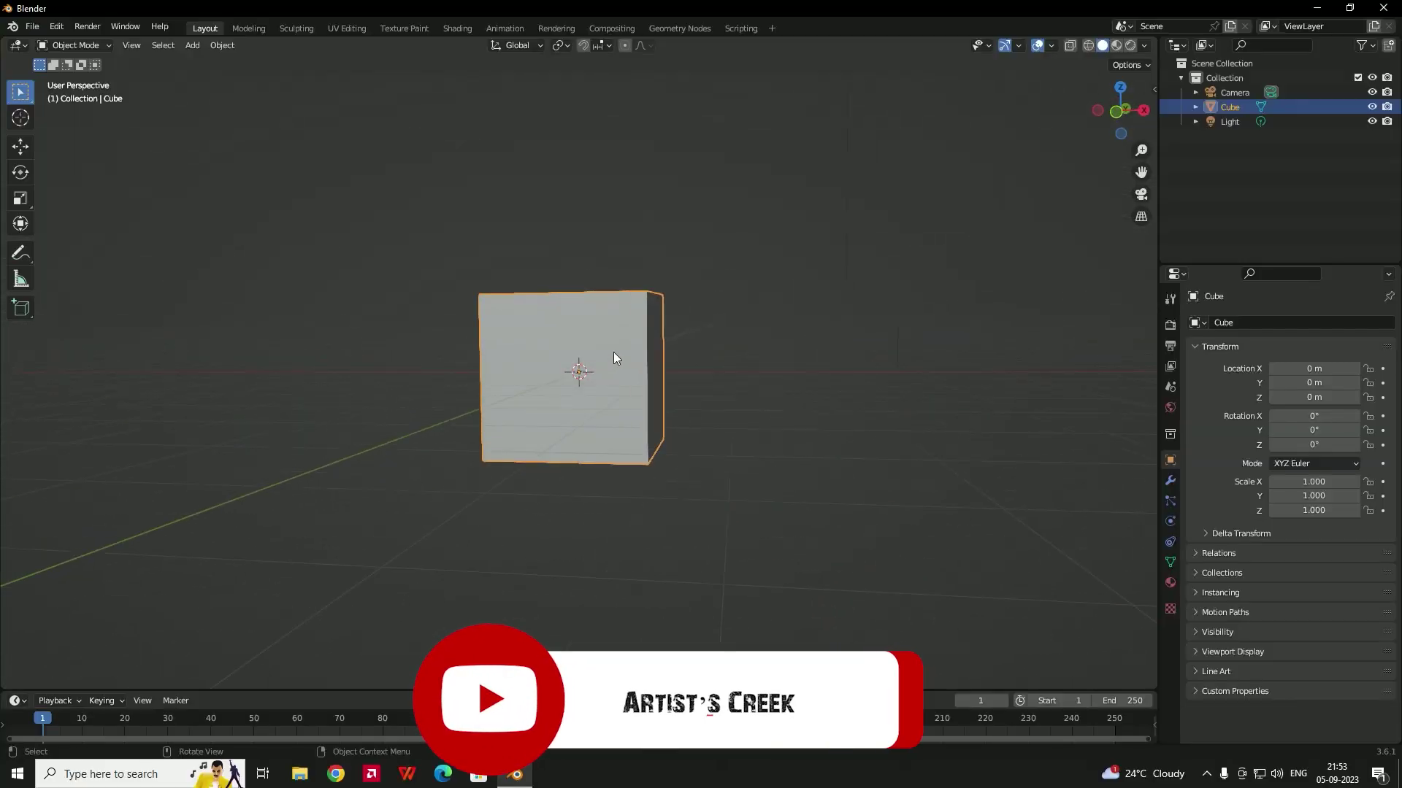
middle_drag(613, 352, 646, 336)
scroll(628, 346, up, 2)
scroll(626, 363, up, 2)
scroll(628, 305, down, 2)
scroll(609, 300, up, 2)
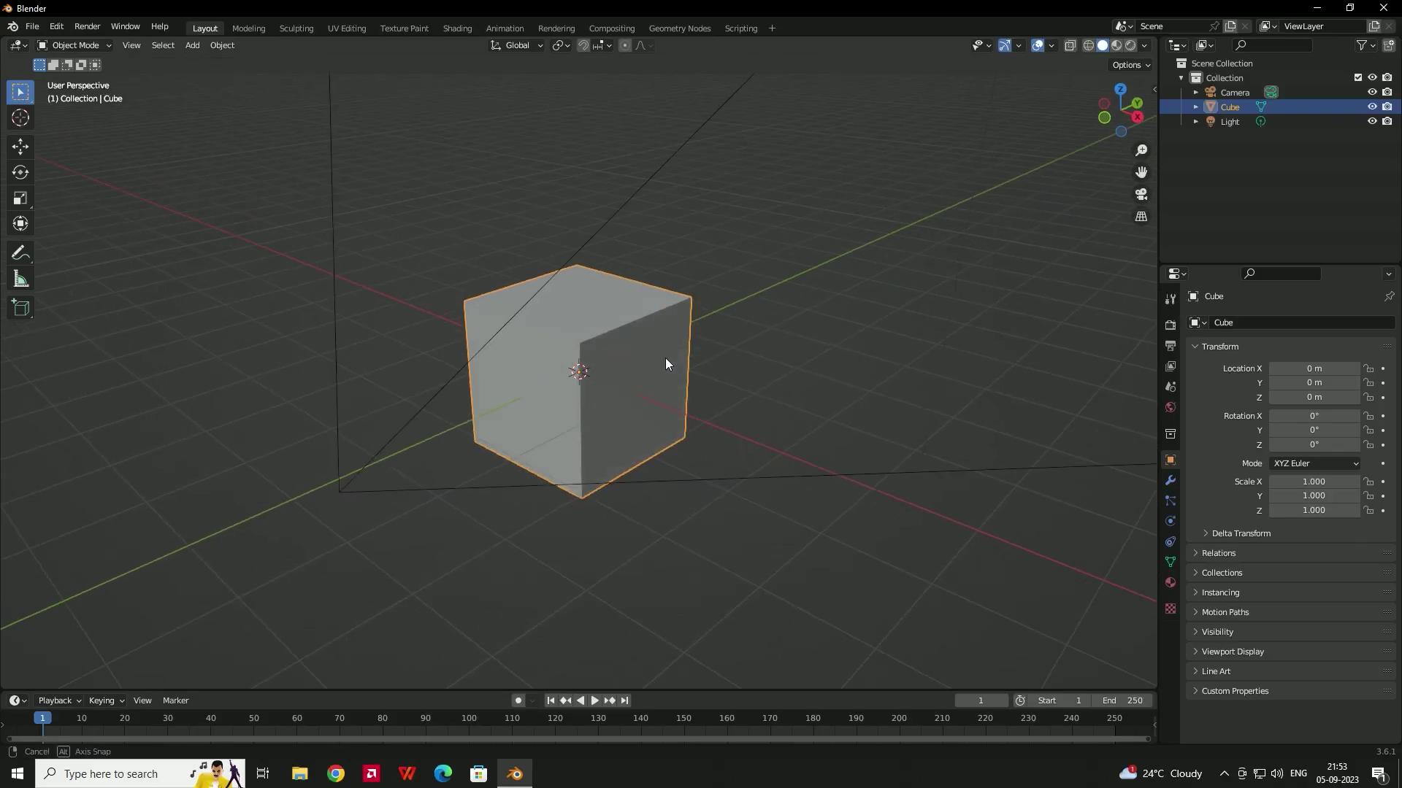
scroll(594, 343, up, 2)
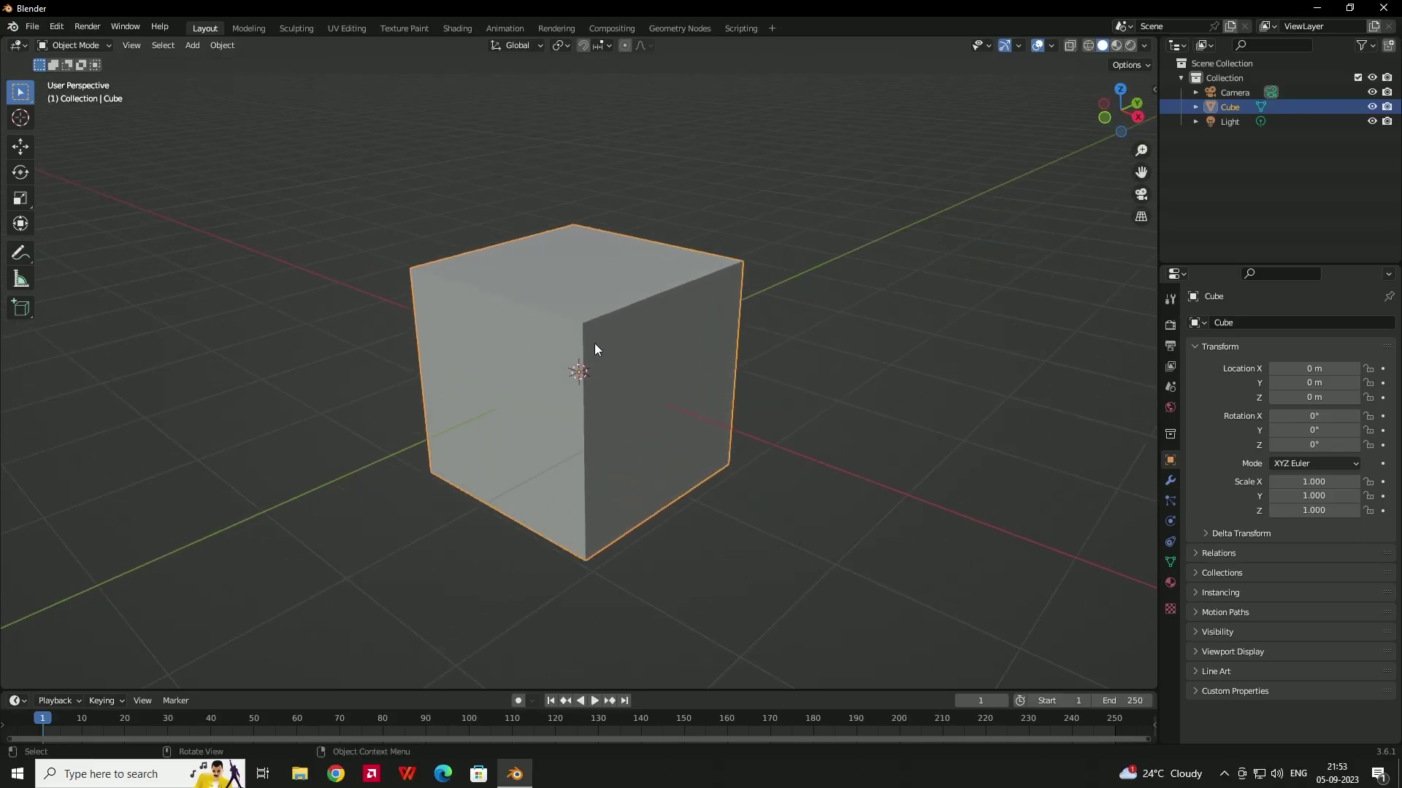
Search the add-on preferences for "cell" to check that Object: Cell Fracture is enabled, and close the preferences.
click(56, 28)
click(97, 231)
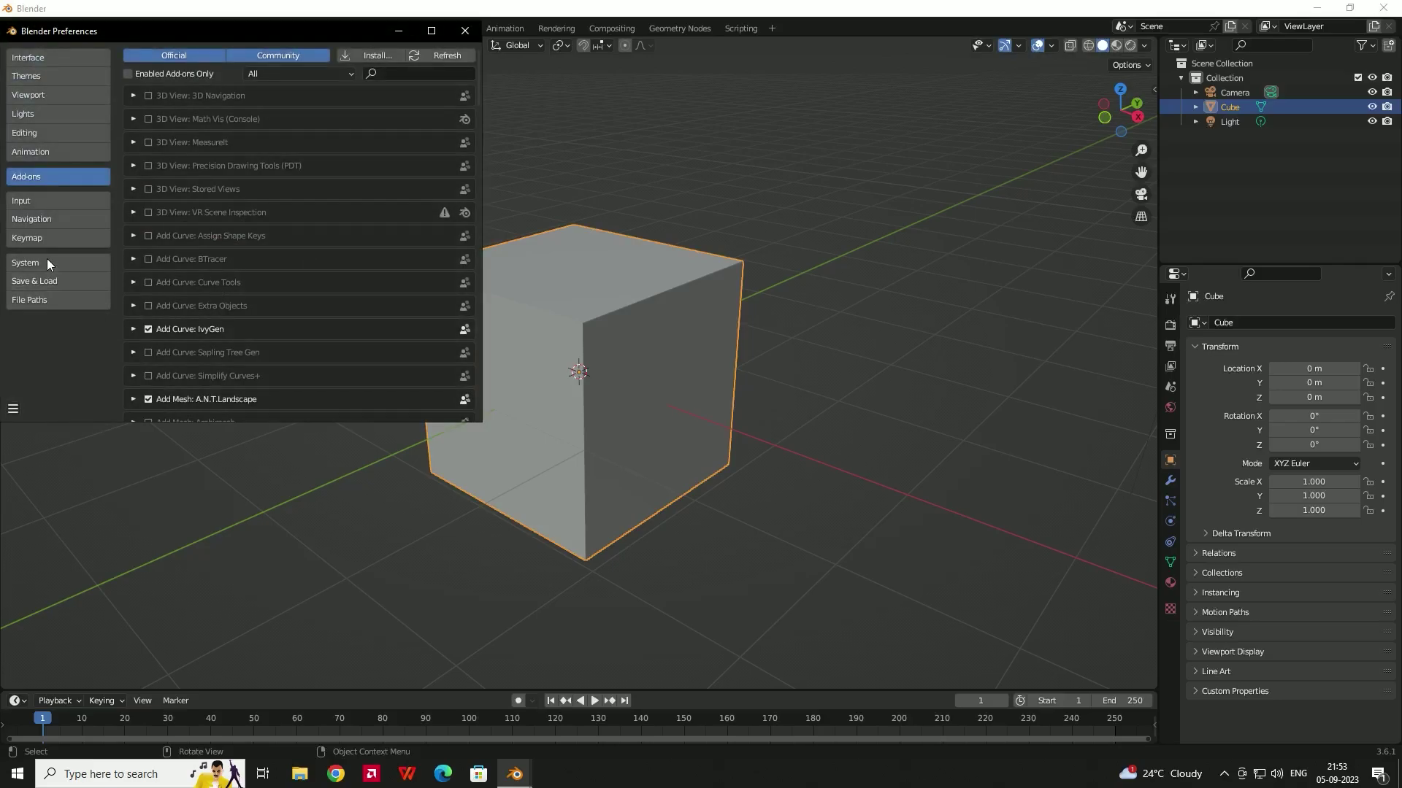
click(397, 73)
text(cel)
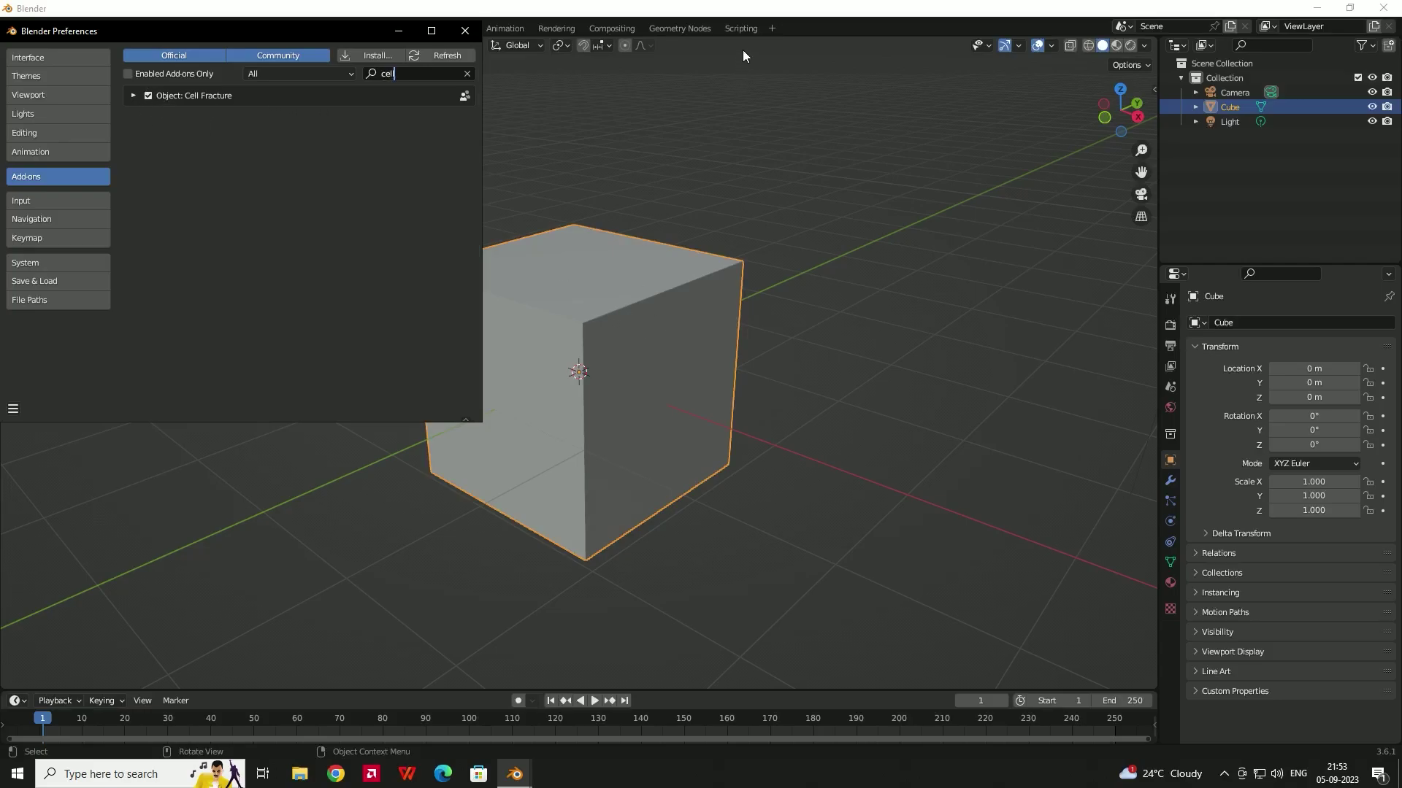
click(722, 14)
click(762, 237)
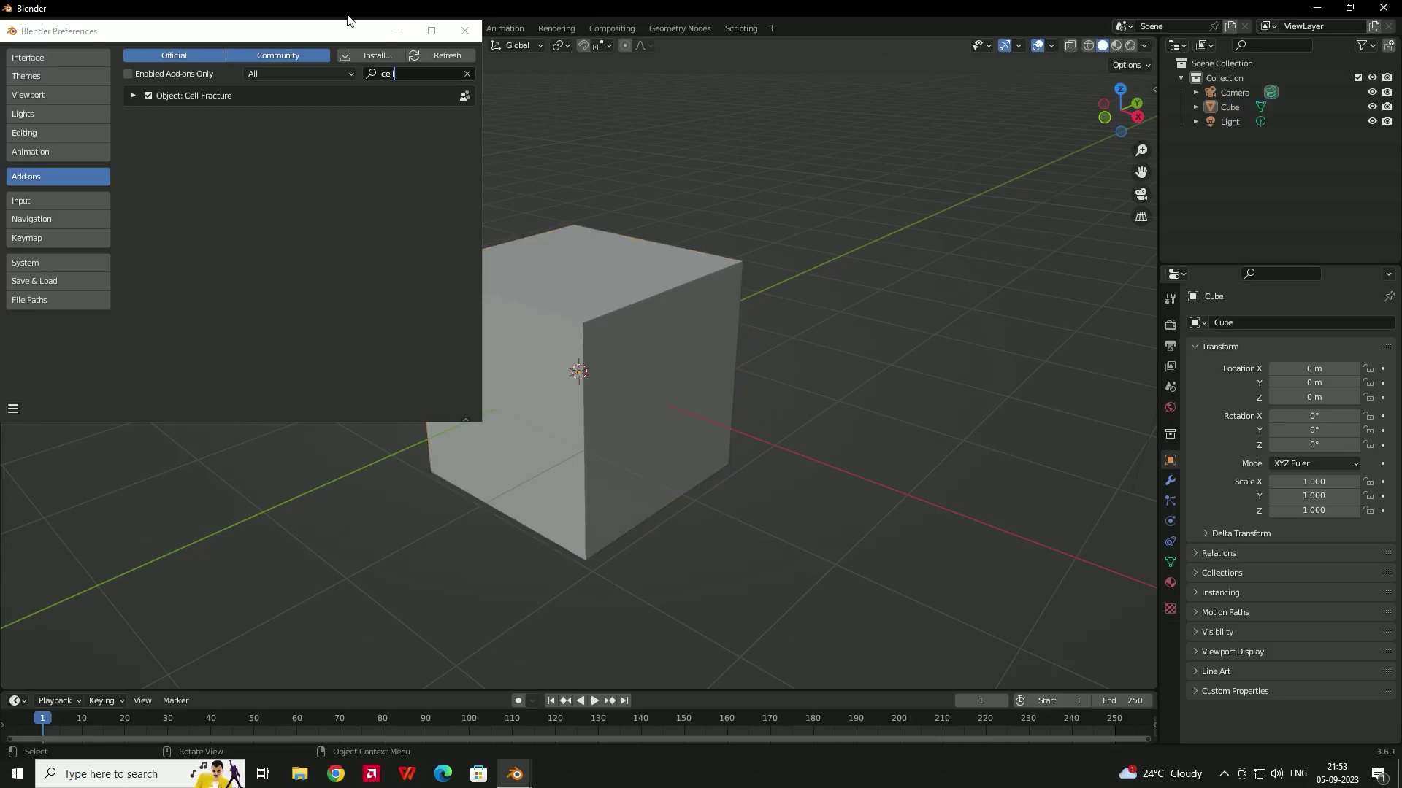
click(468, 26)
Try drawing annotation strokes across the cube with 3D Cursor placement, and undo them all.
middle_drag(792, 406, 388, 294)
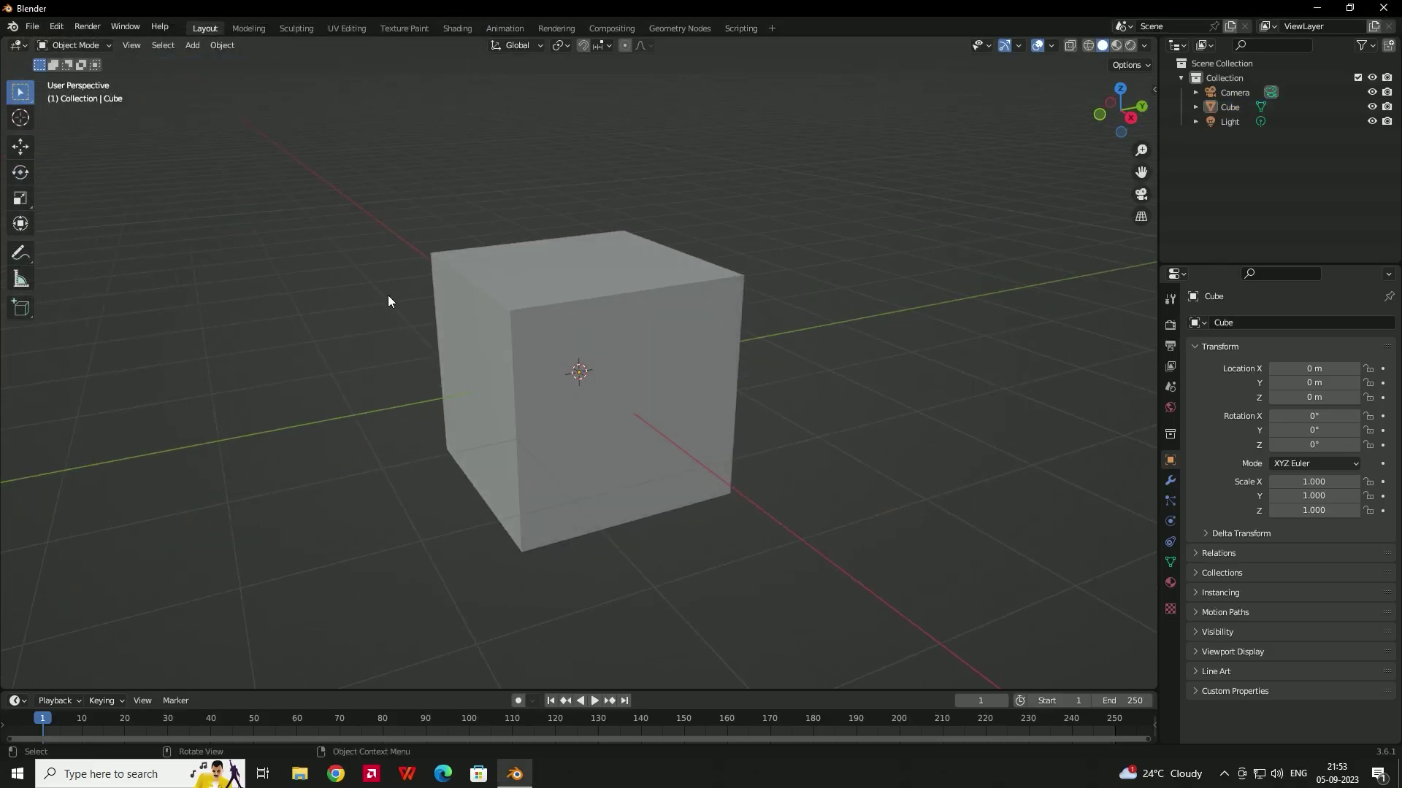
click(21, 254)
mouse_move(528, 234)
middle_down()
mouse_move(572, 232)
mouse_move(551, 236)
middle_up()
drag(557, 221, 566, 450)
drag(439, 276, 769, 395)
drag(694, 241, 541, 475)
drag(387, 258, 607, 378)
drag(630, 230, 558, 457)
mouse_move(749, 367)
middle_down()
mouse_move(421, 391)
mouse_move(525, 447)
mouse_move(625, 378)
mouse_move(637, 261)
mouse_move(644, 294)
mouse_move(467, 272)
middle_up()
key(ctrl+z)
key(ctrl+z)
key(ctrl+z)
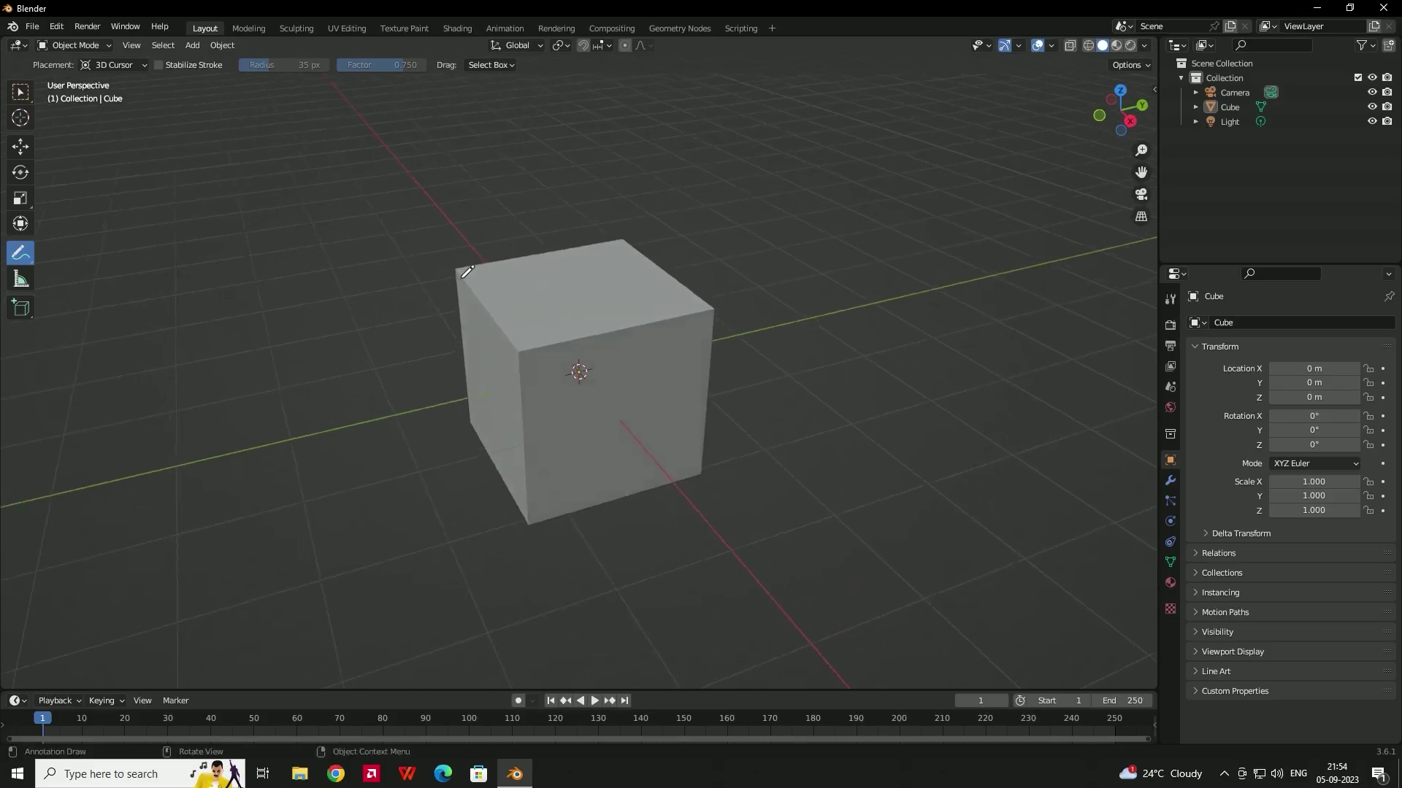
Set the annotation stroke placement to Surface and draw one stroke over the cube's upper face and down its side.
click(115, 67)
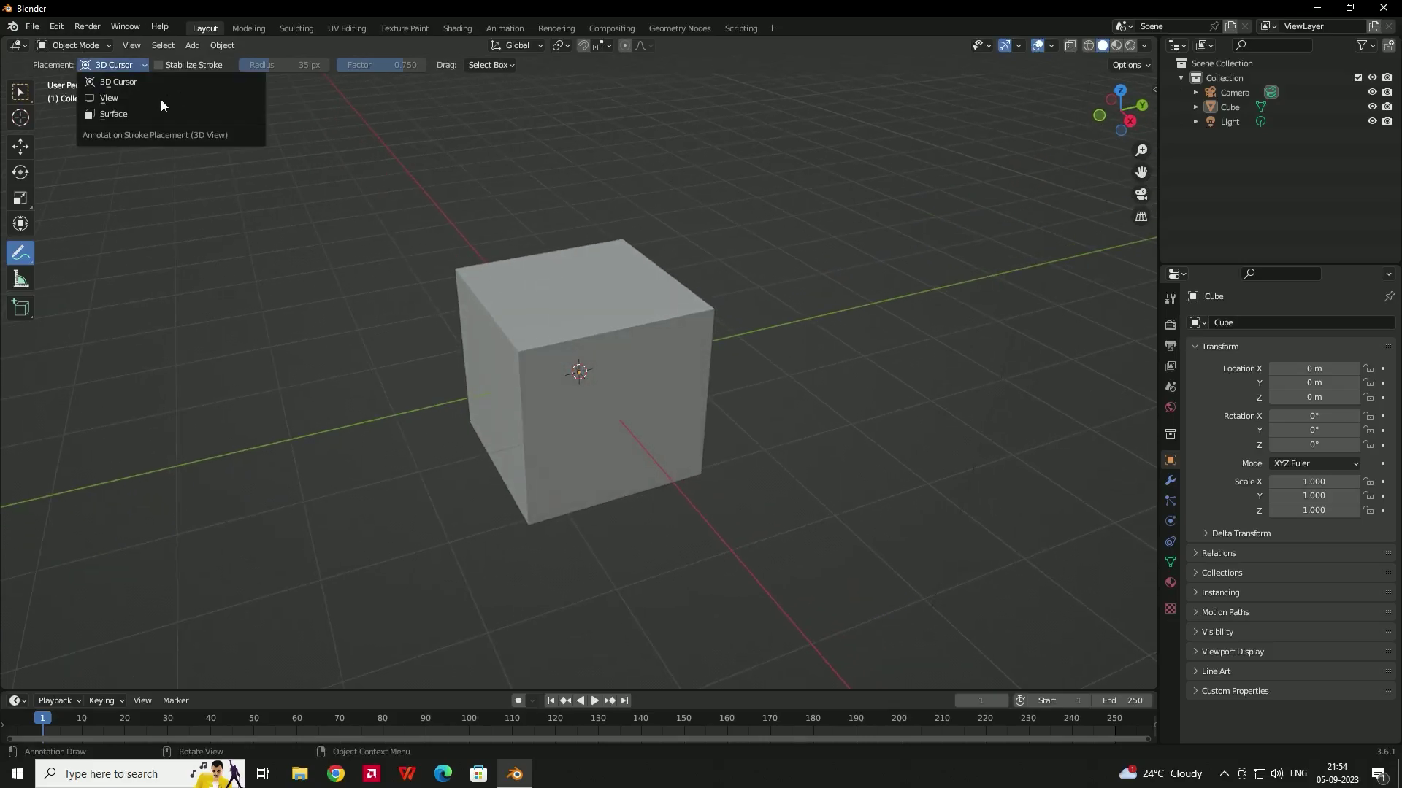
click(132, 114)
middle_drag(458, 294, 447, 281)
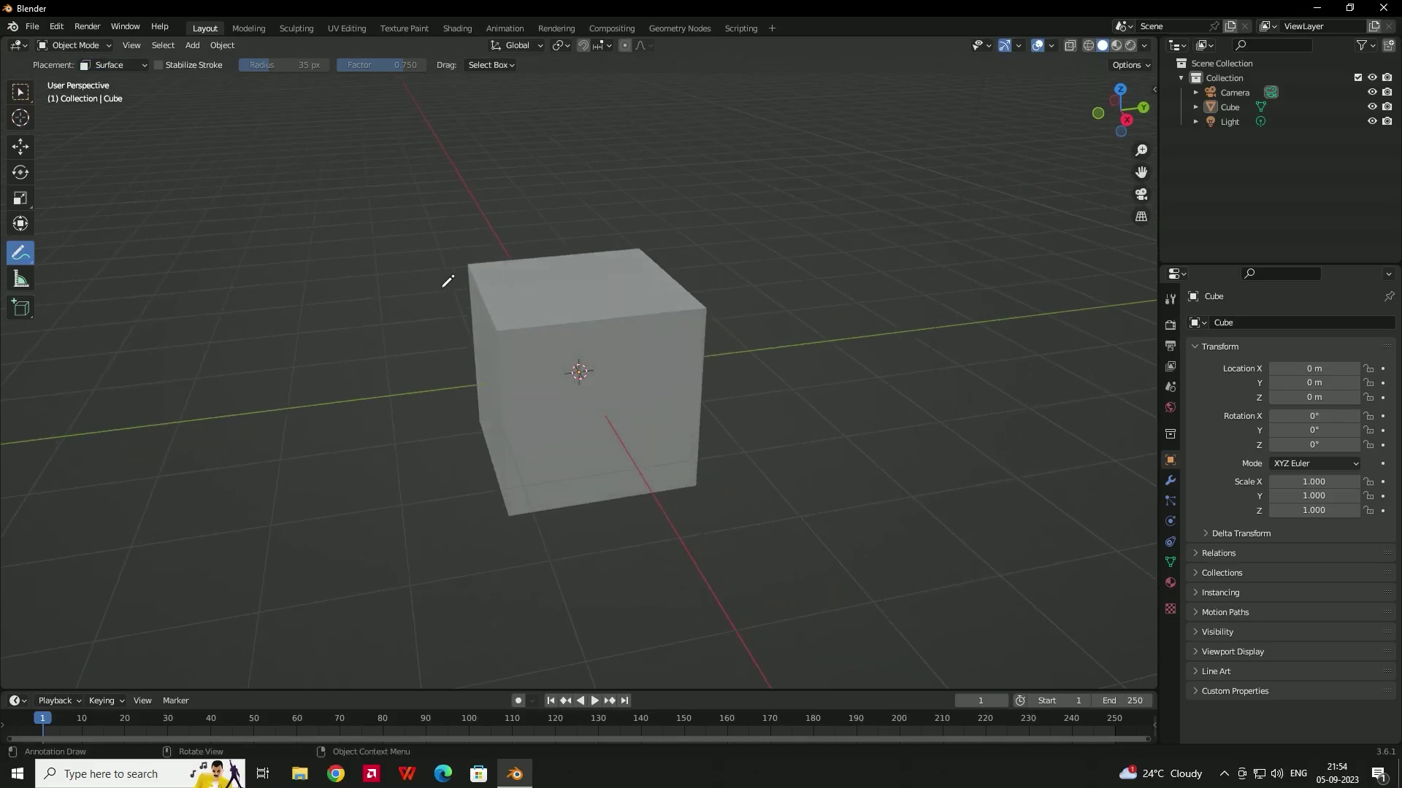
drag(543, 238, 581, 525)
mouse_move(619, 326)
middle_down()
mouse_move(787, 293)
mouse_move(632, 304)
middle_up()
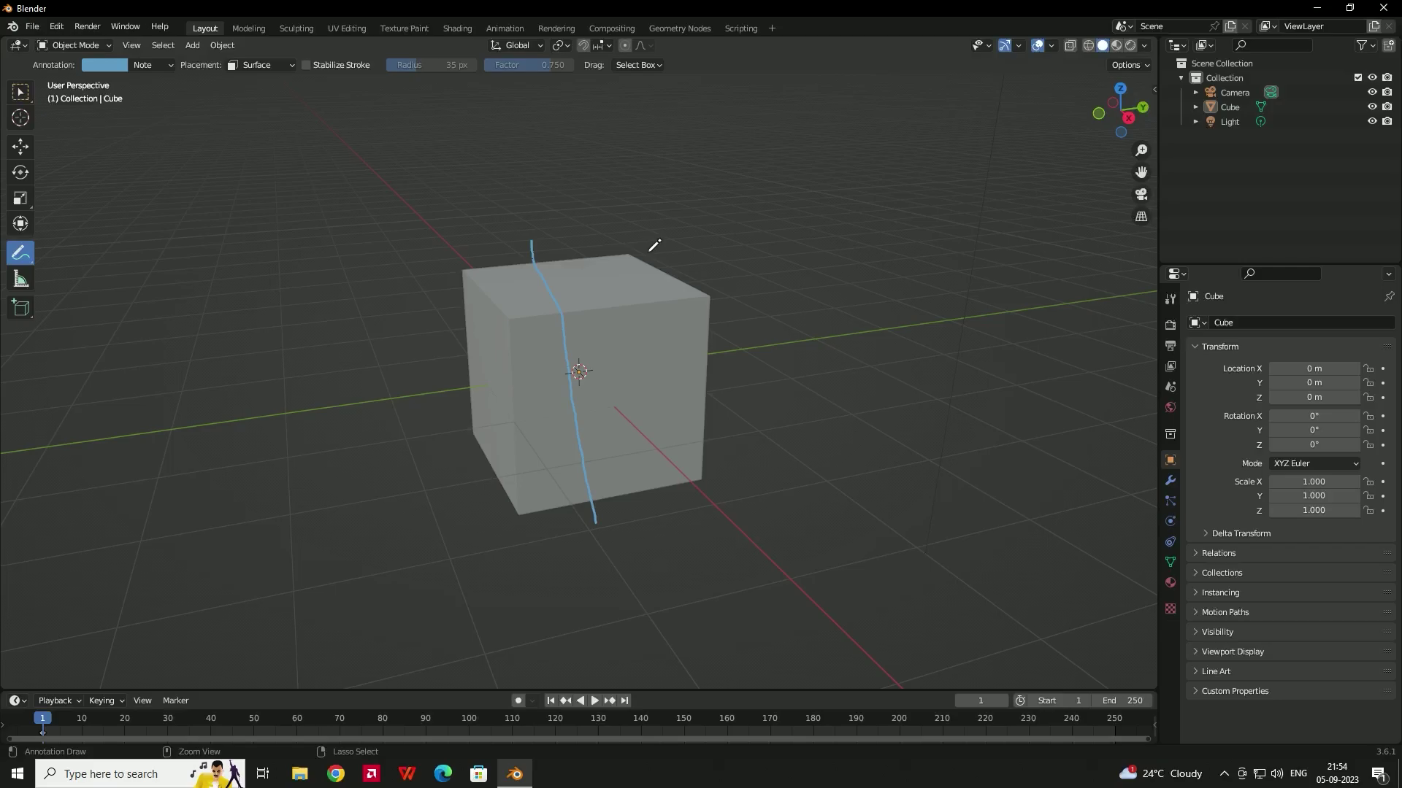
Save the project as SliceTutorial.blend in the Destruction_1 folder.
key(ctrl+s)
double_click(550, 301)
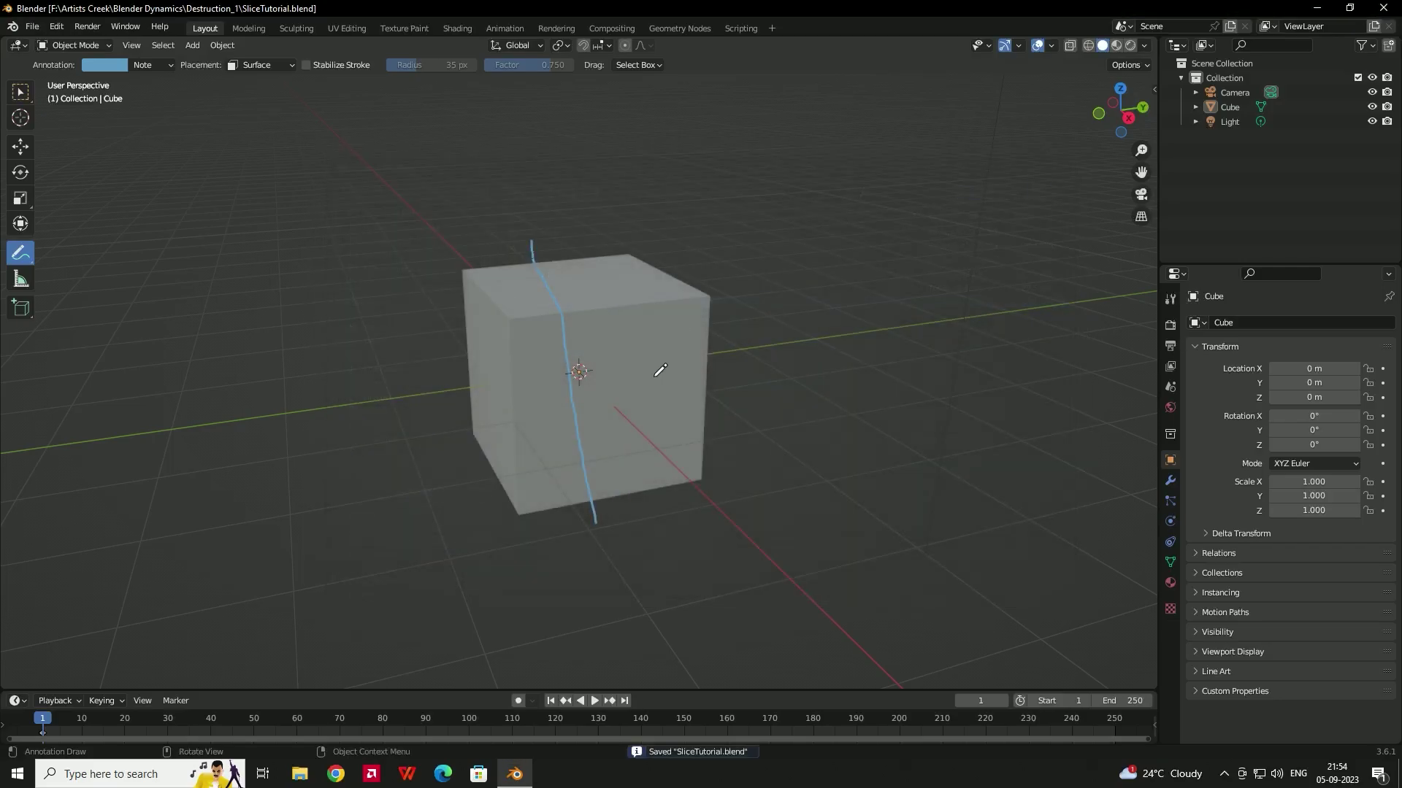
Draw many crossing annotation strokes over the cube's top and all around its side faces.
middle_drag(660, 370, 635, 291)
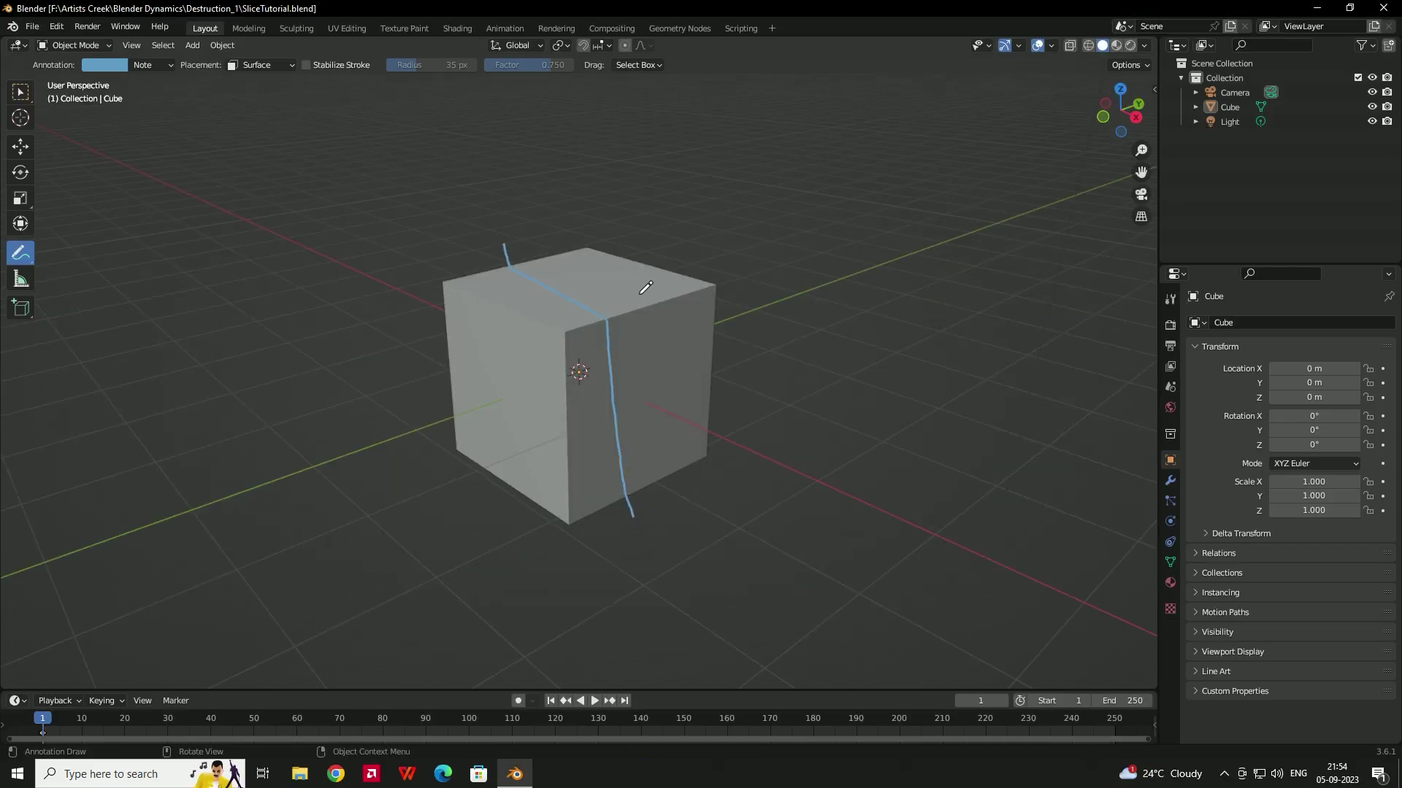
mouse_move(655, 249)
mouse_down()
mouse_move(521, 410)
mouse_move(489, 474)
mouse_up()
drag(422, 316, 664, 422)
drag(622, 238, 635, 514)
middle_drag(635, 515, 599, 379)
drag(598, 379, 730, 423)
middle_drag(730, 423, 657, 350)
drag(657, 350, 730, 408)
middle_drag(730, 409, 671, 343)
drag(409, 361, 669, 337)
mouse_move(669, 336)
middle_down()
mouse_move(708, 400)
mouse_move(468, 409)
middle_up()
drag(468, 409, 717, 331)
mouse_move(717, 331)
middle_down()
mouse_move(681, 330)
mouse_move(688, 286)
mouse_move(657, 271)
mouse_move(277, 238)
middle_up()
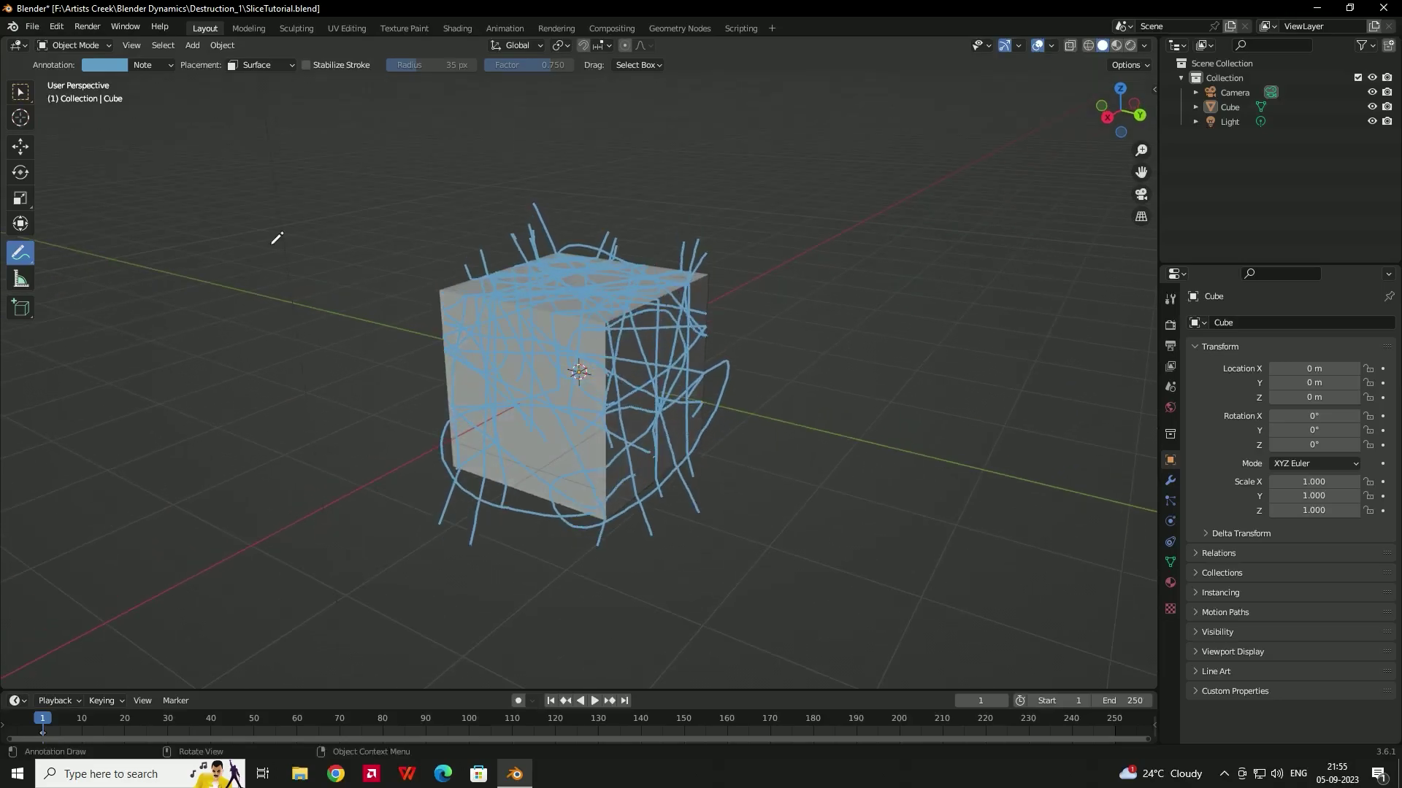
Select the cube and start Cell Fracture on it with Annotation Pencil as point source and a source limit of 250.
click(20, 93)
click(704, 281)
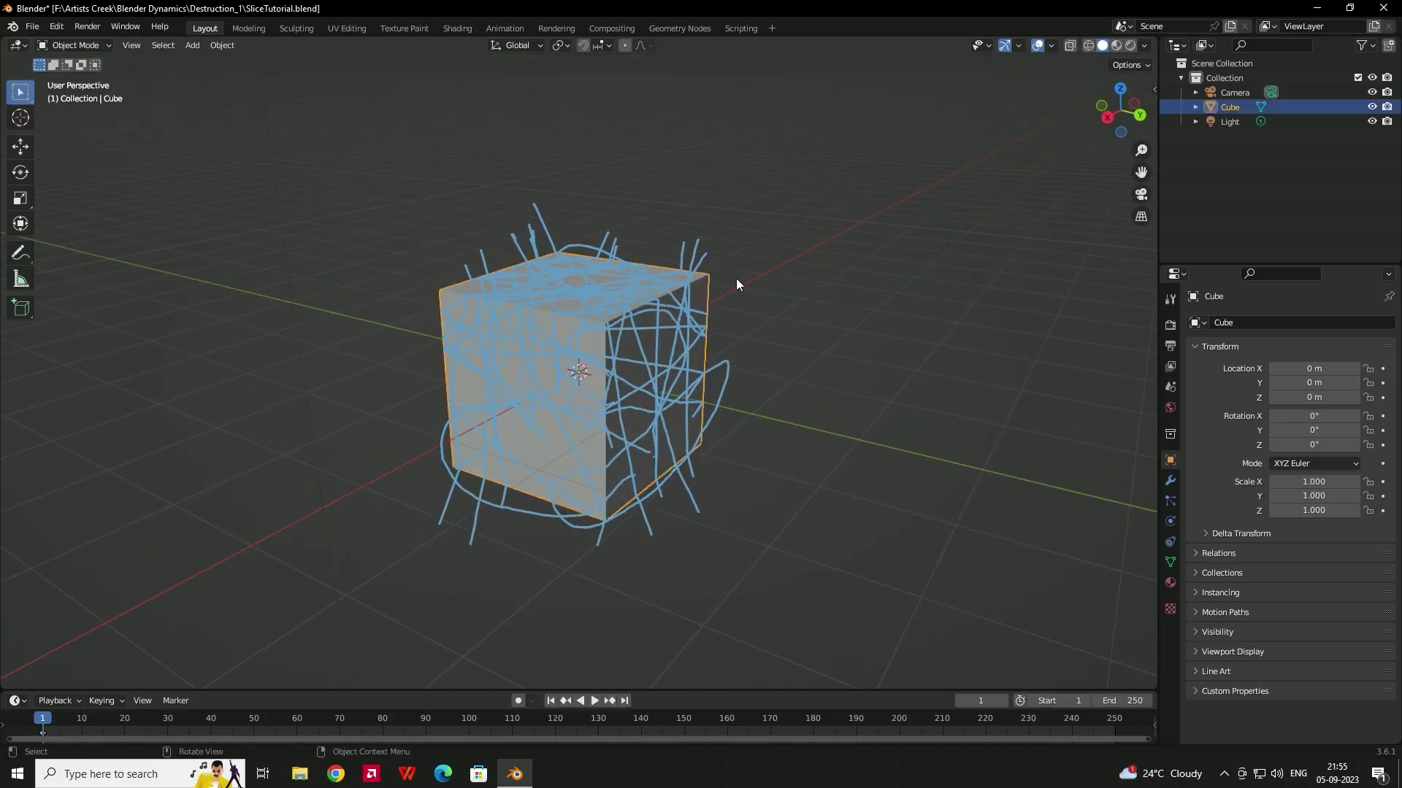
middle_drag(736, 278, 690, 263)
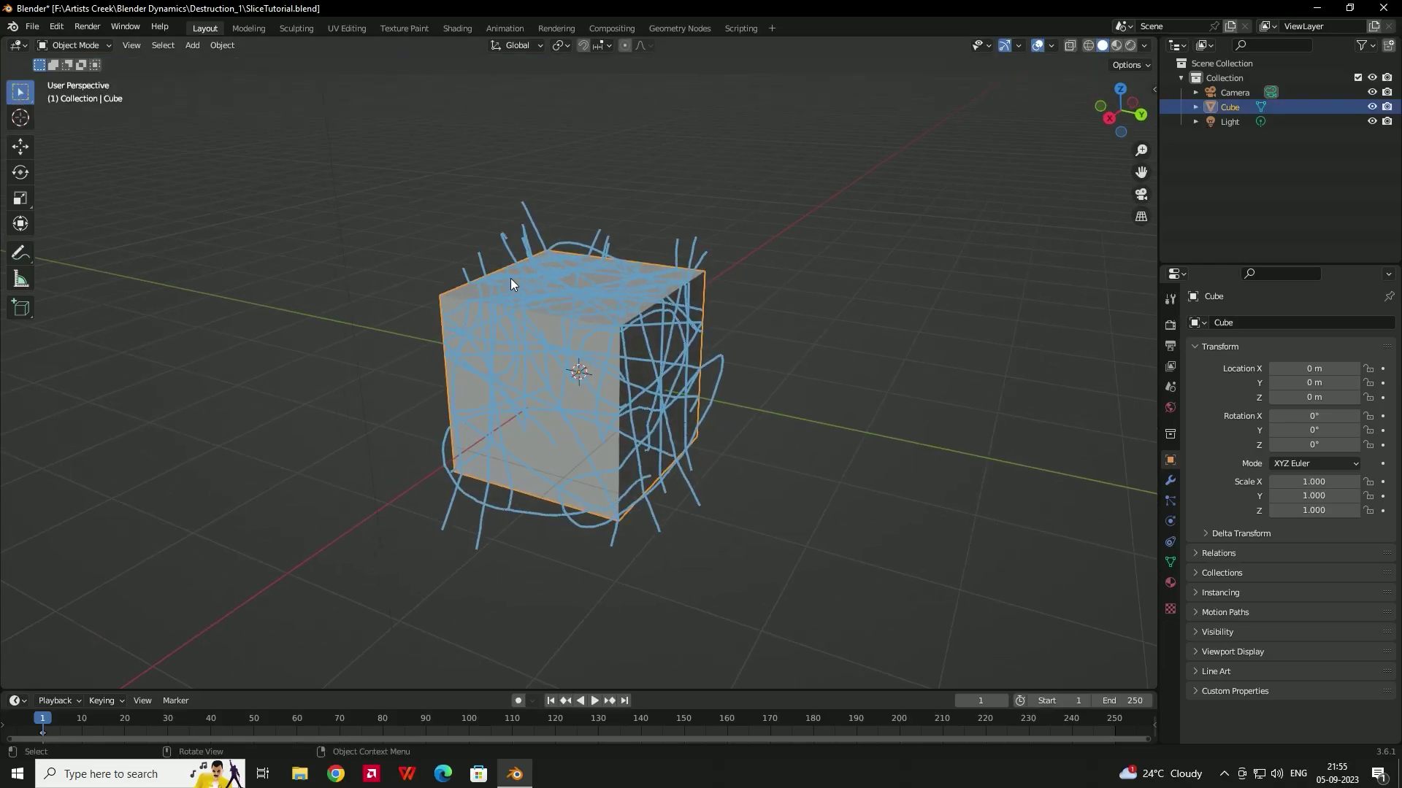
key(F3)
text(cell)
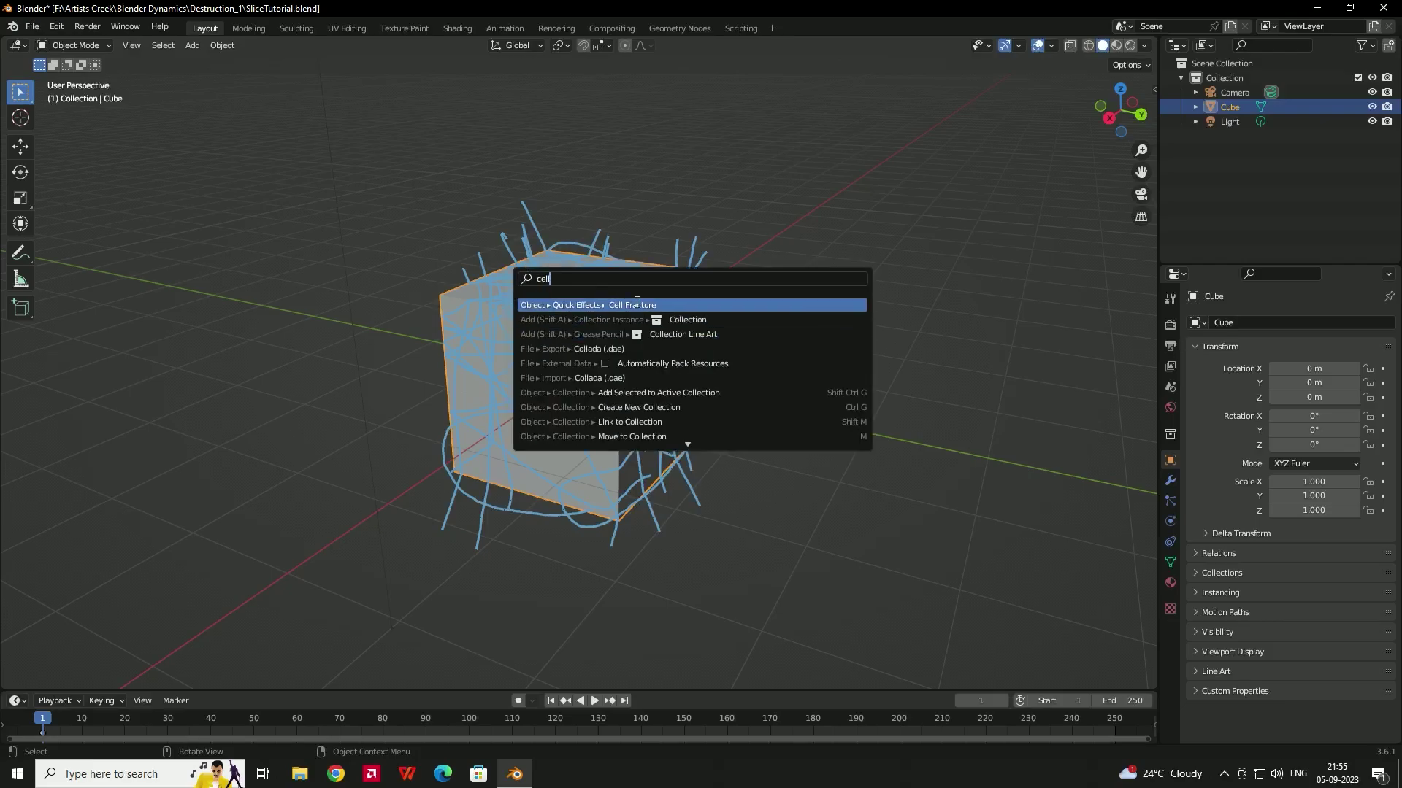
click(635, 302)
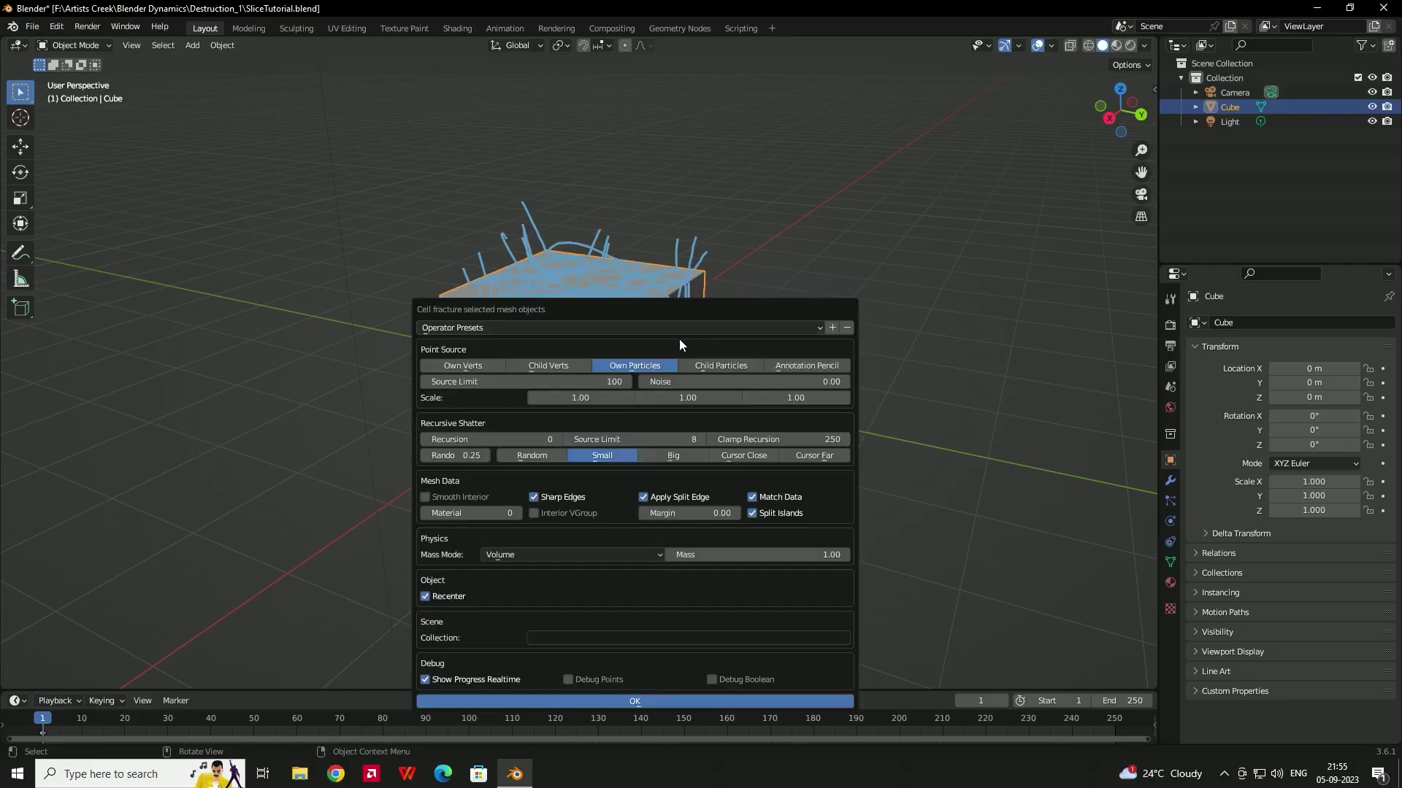
click(813, 369)
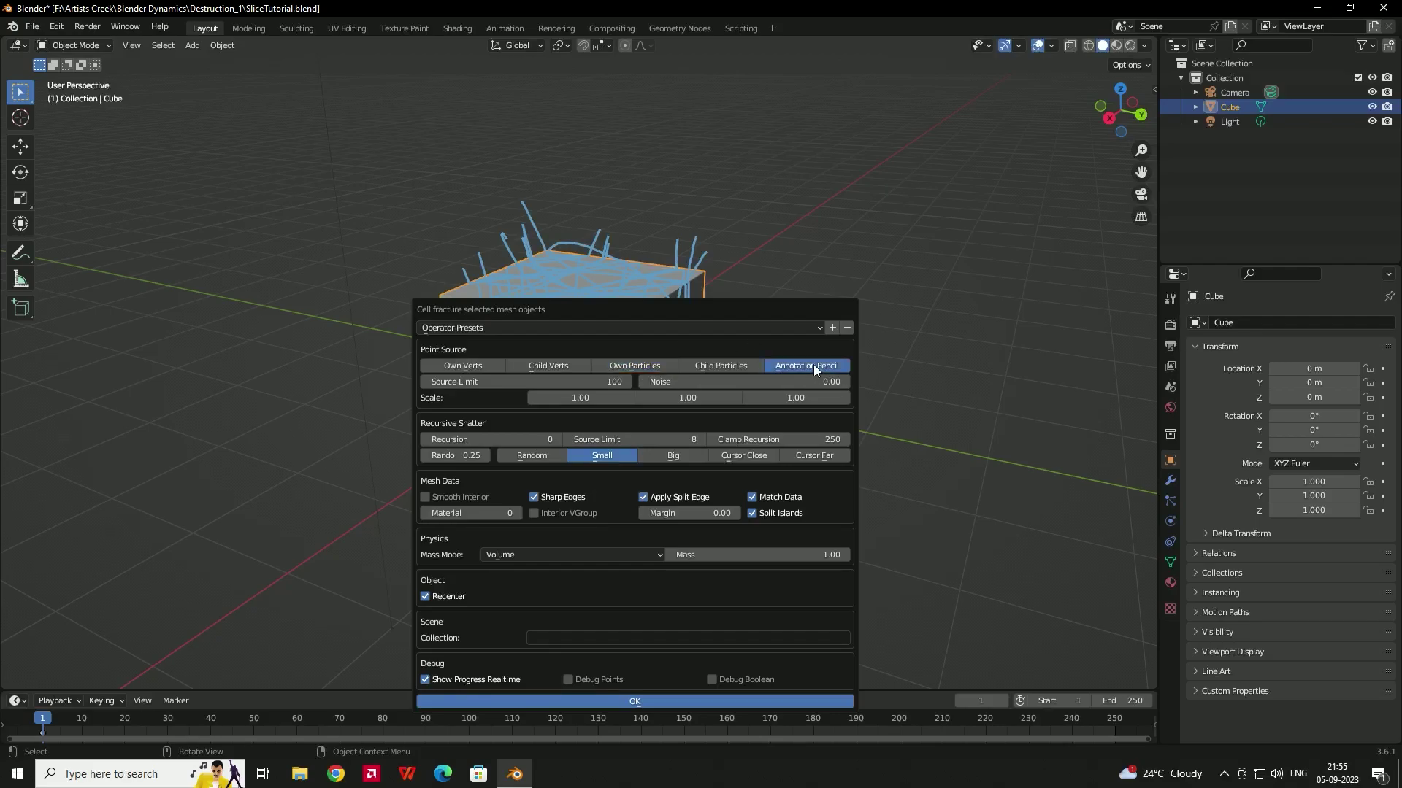
click(492, 388)
text(25)
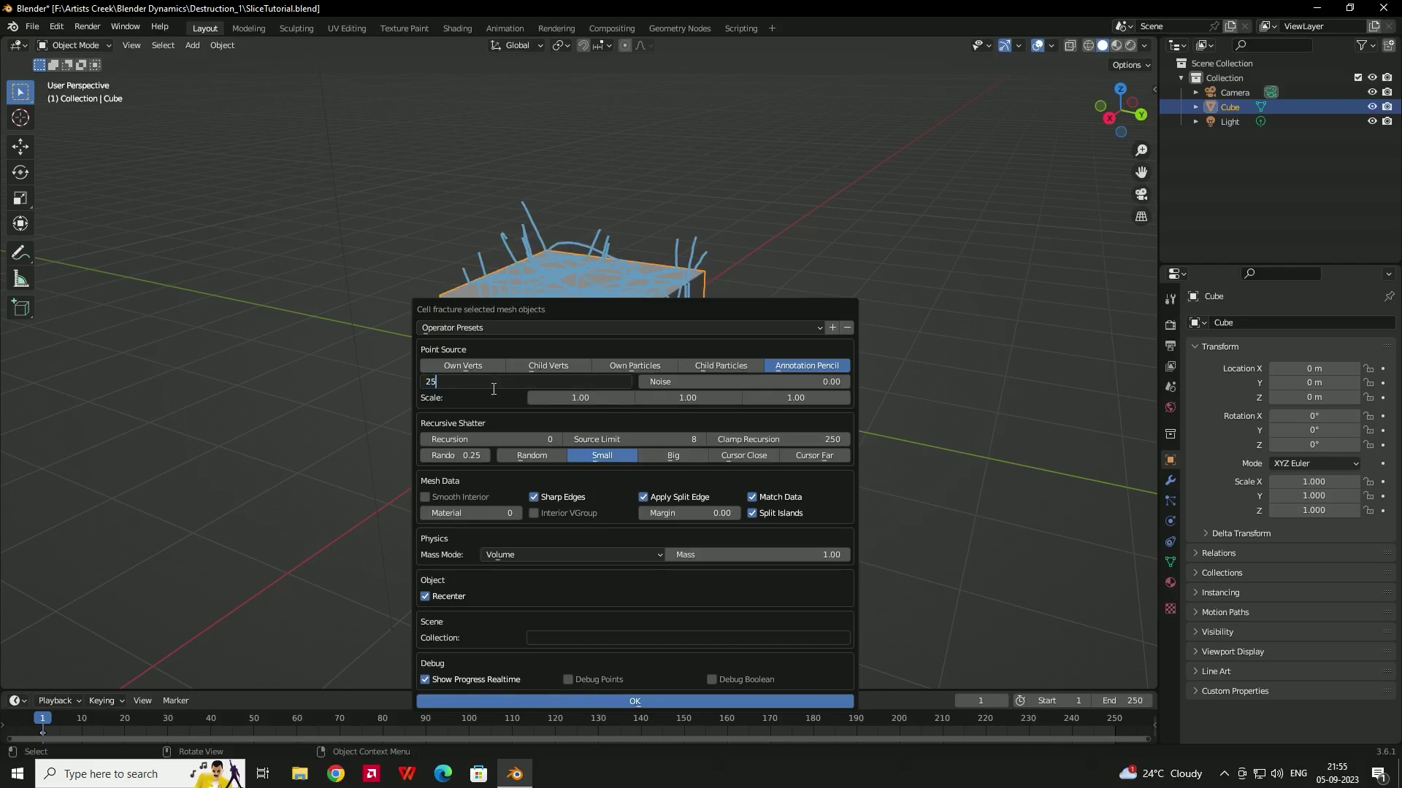
text(0)
key(Return)
Set the fracture recursion to 1, assign the pieces to a collection named Fracture, and run the fracture.
click(473, 441)
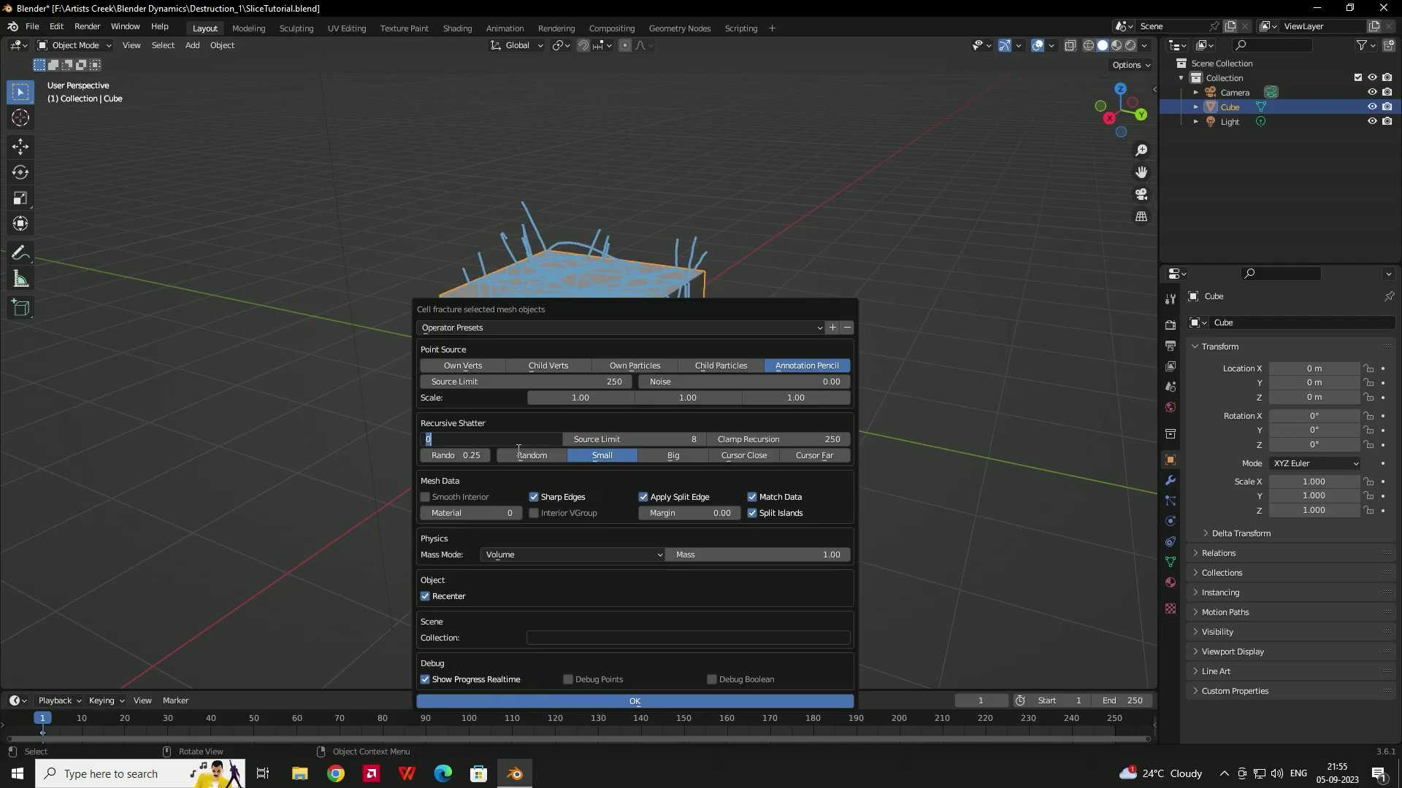
text(1)
key(Return)
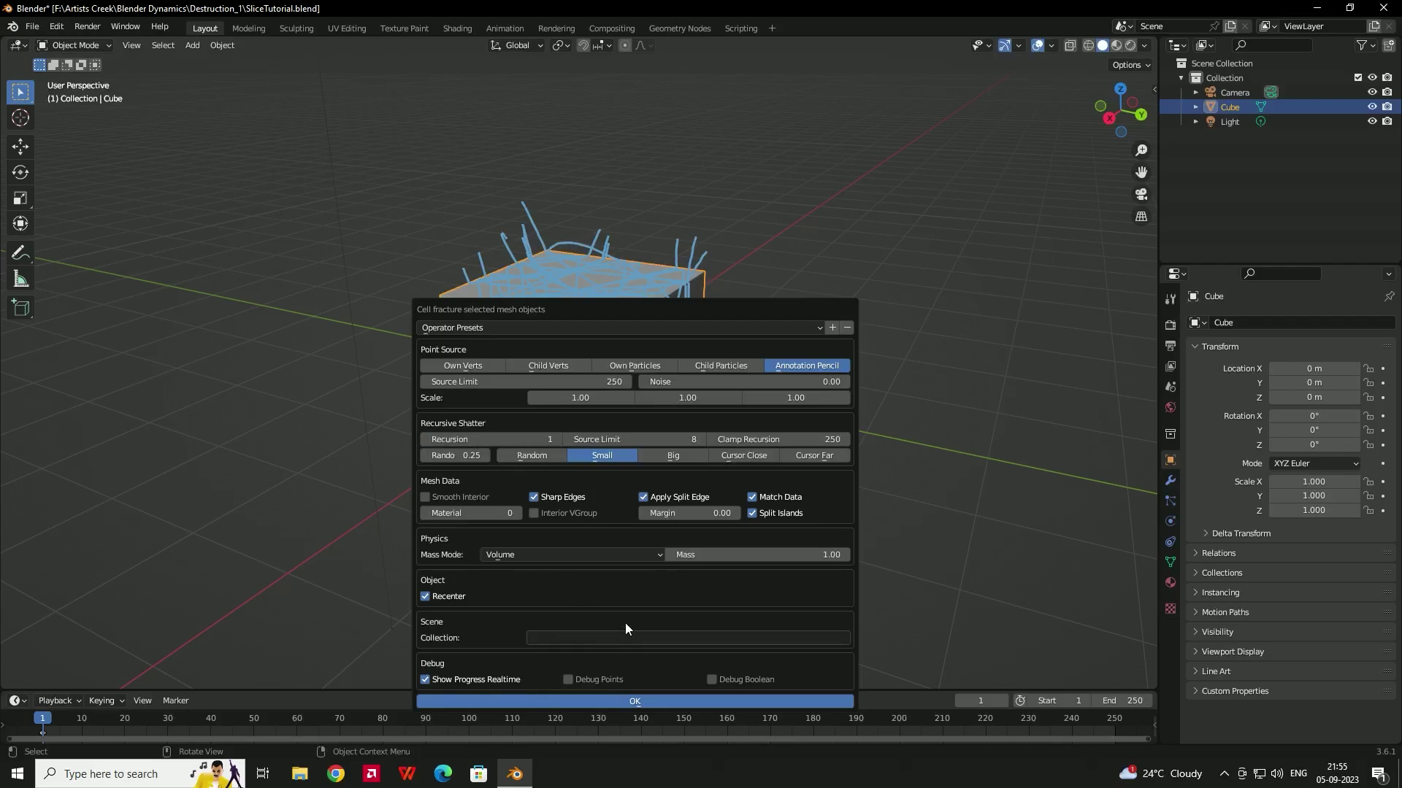
click(550, 640)
text(Fracture)
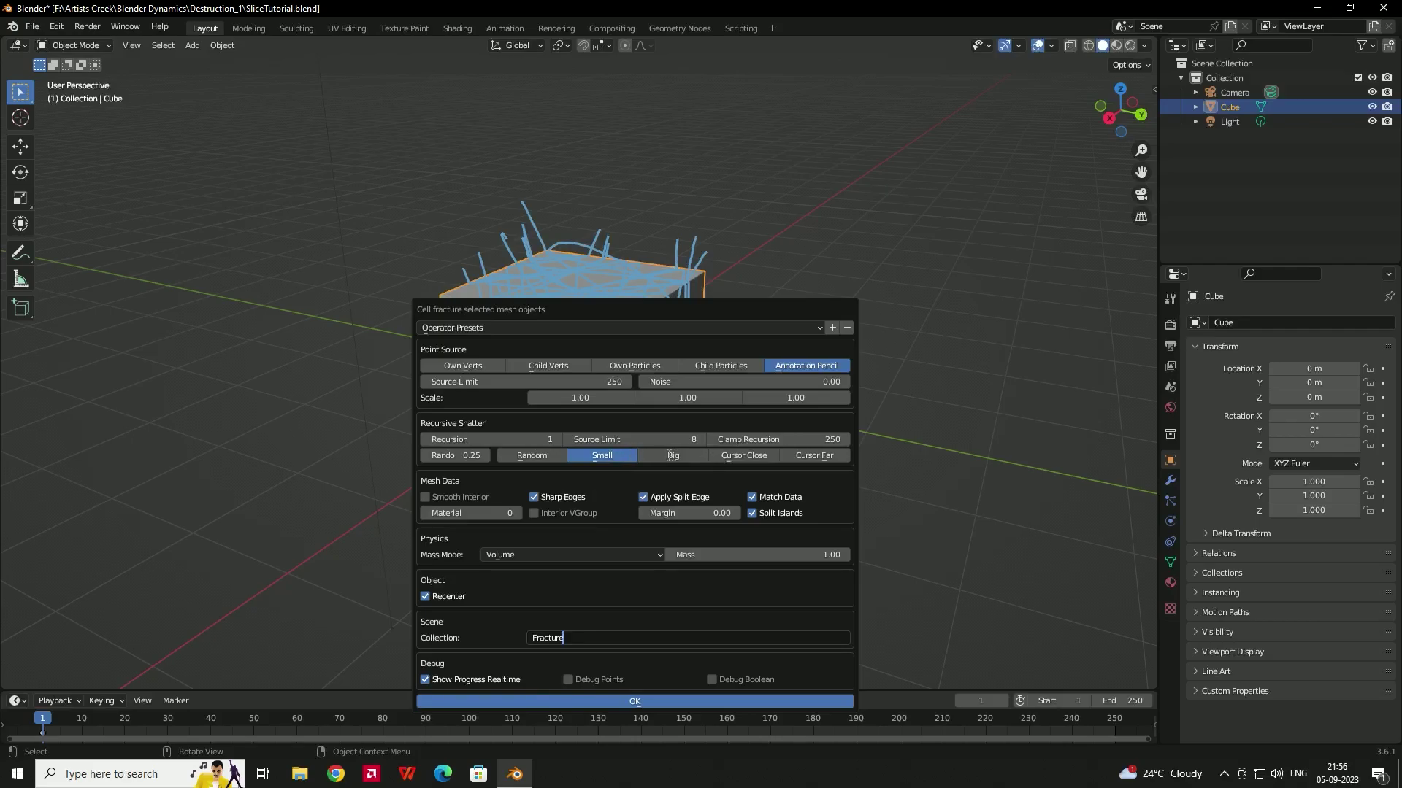
click(643, 704)
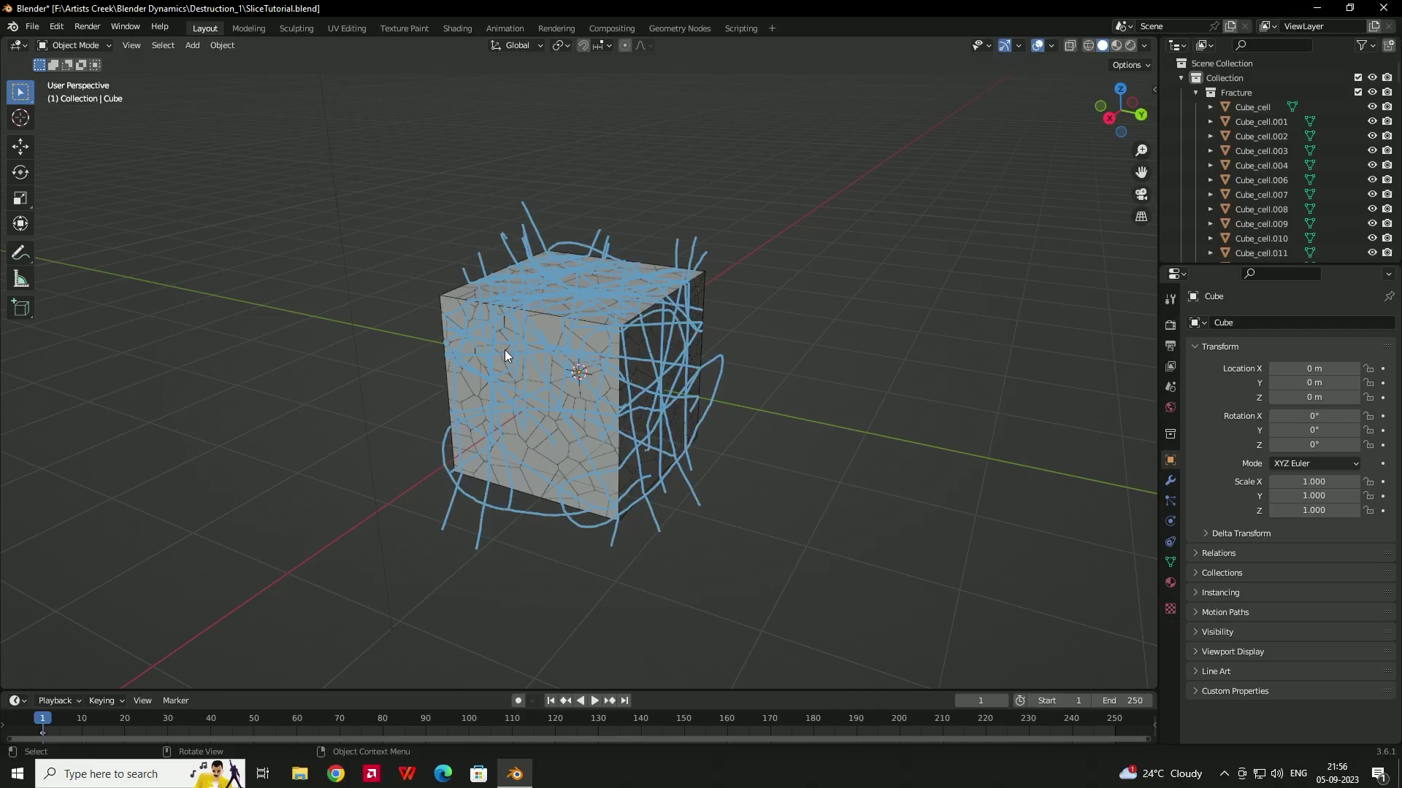
Collapse the Fracture collection in the outliner and hide the original Cube in the viewport.
click(1195, 93)
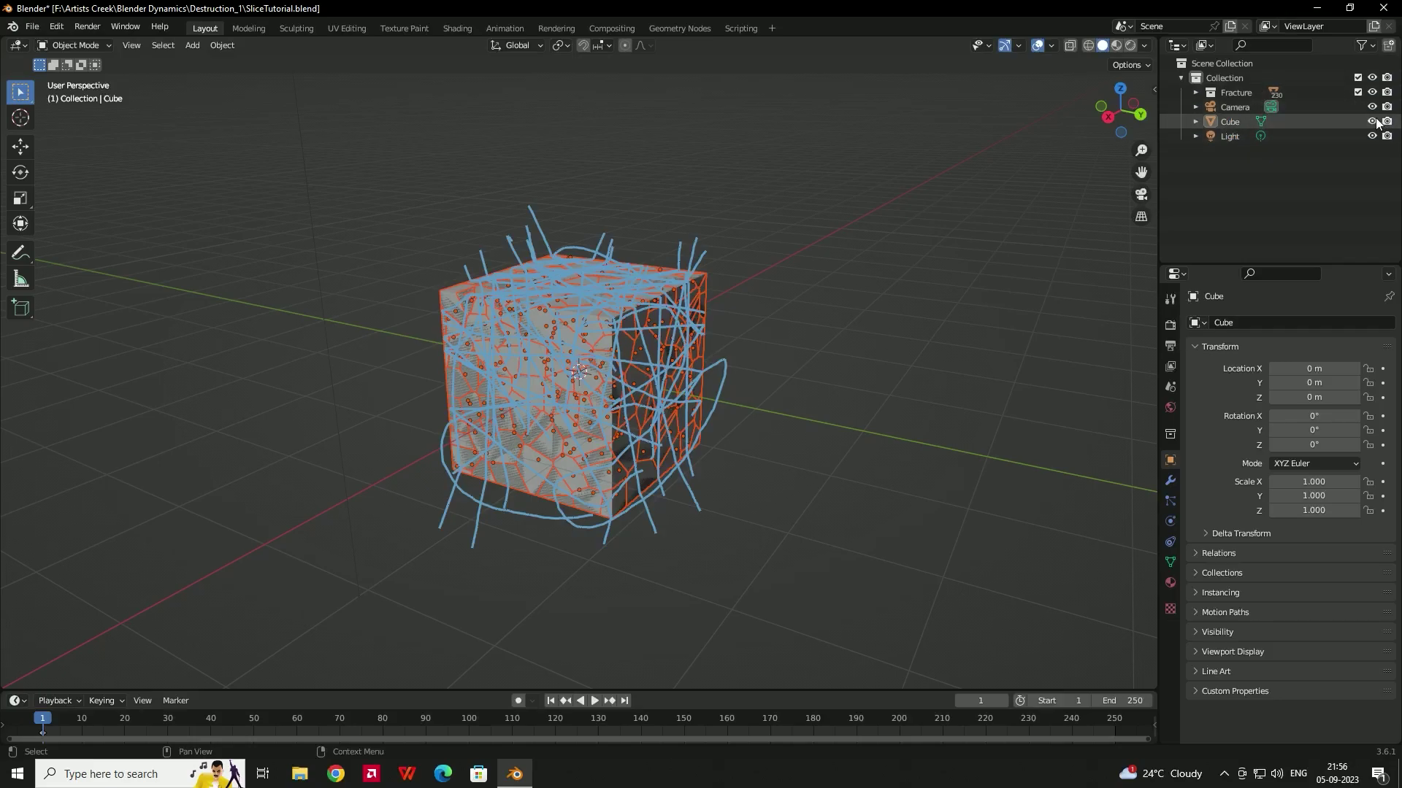
click(1246, 95)
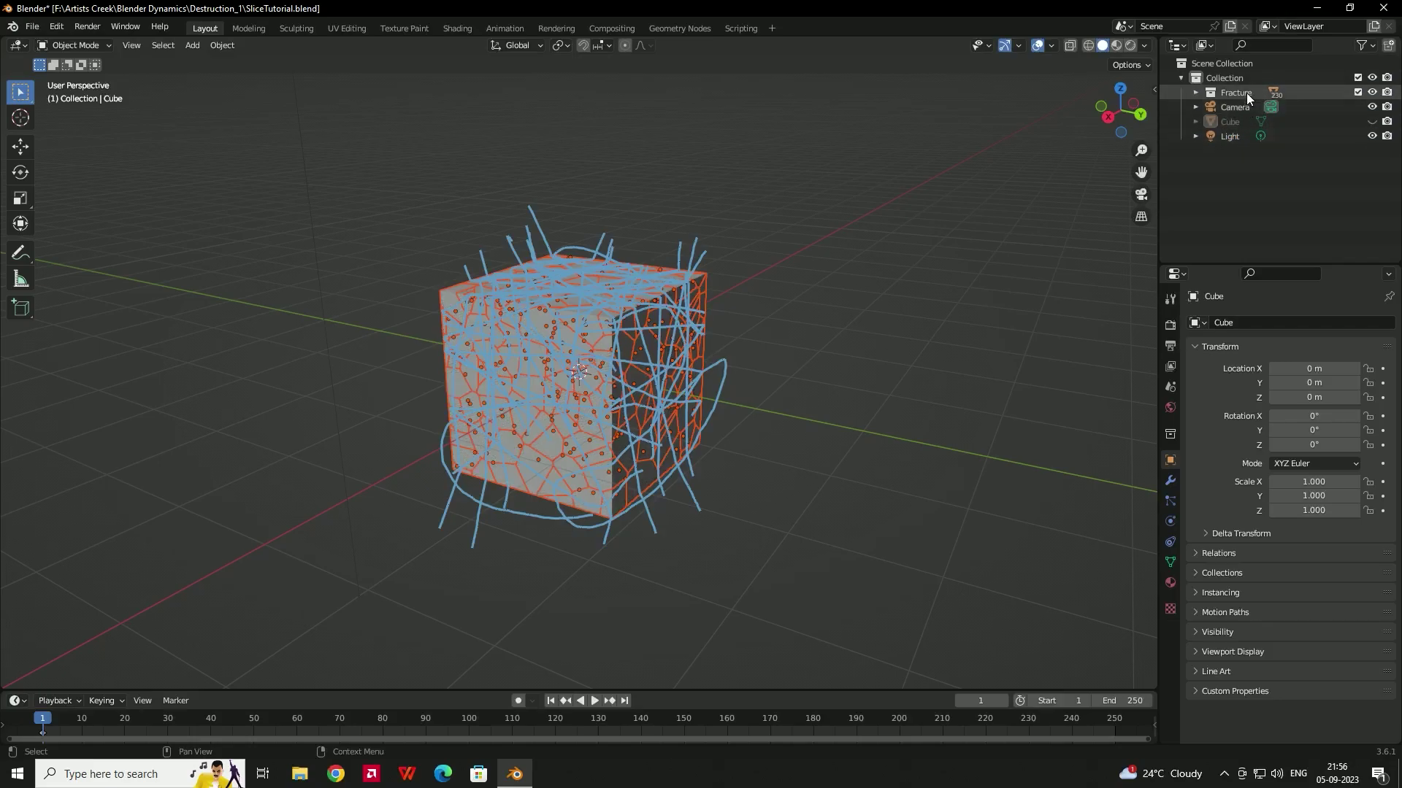
click(1194, 94)
click(1193, 94)
click(1265, 169)
Remove the Note annotation layer to clear all the strokes from the fractured cube.
middle_drag(523, 348, 703, 330)
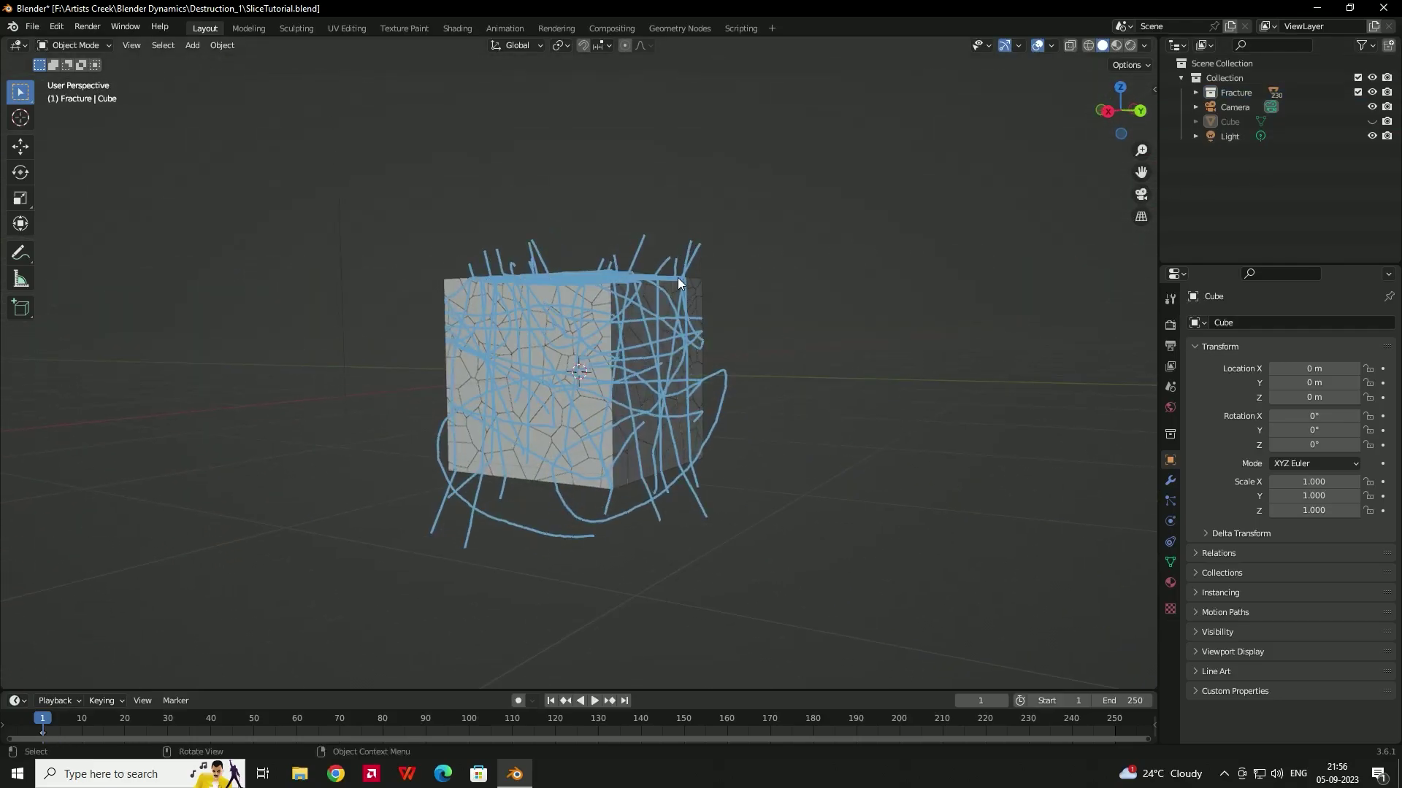
middle_drag(677, 277, 246, 222)
click(24, 256)
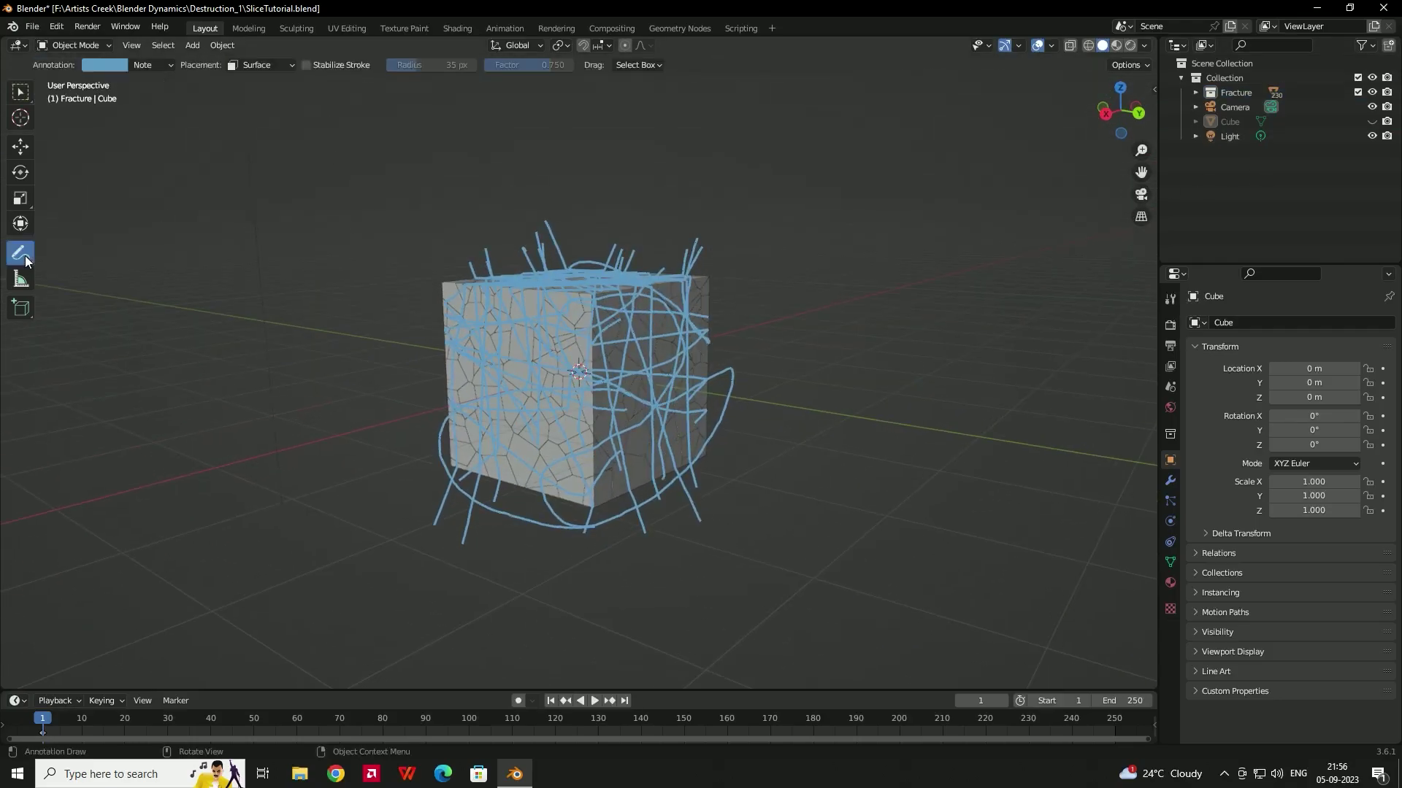
click(160, 66)
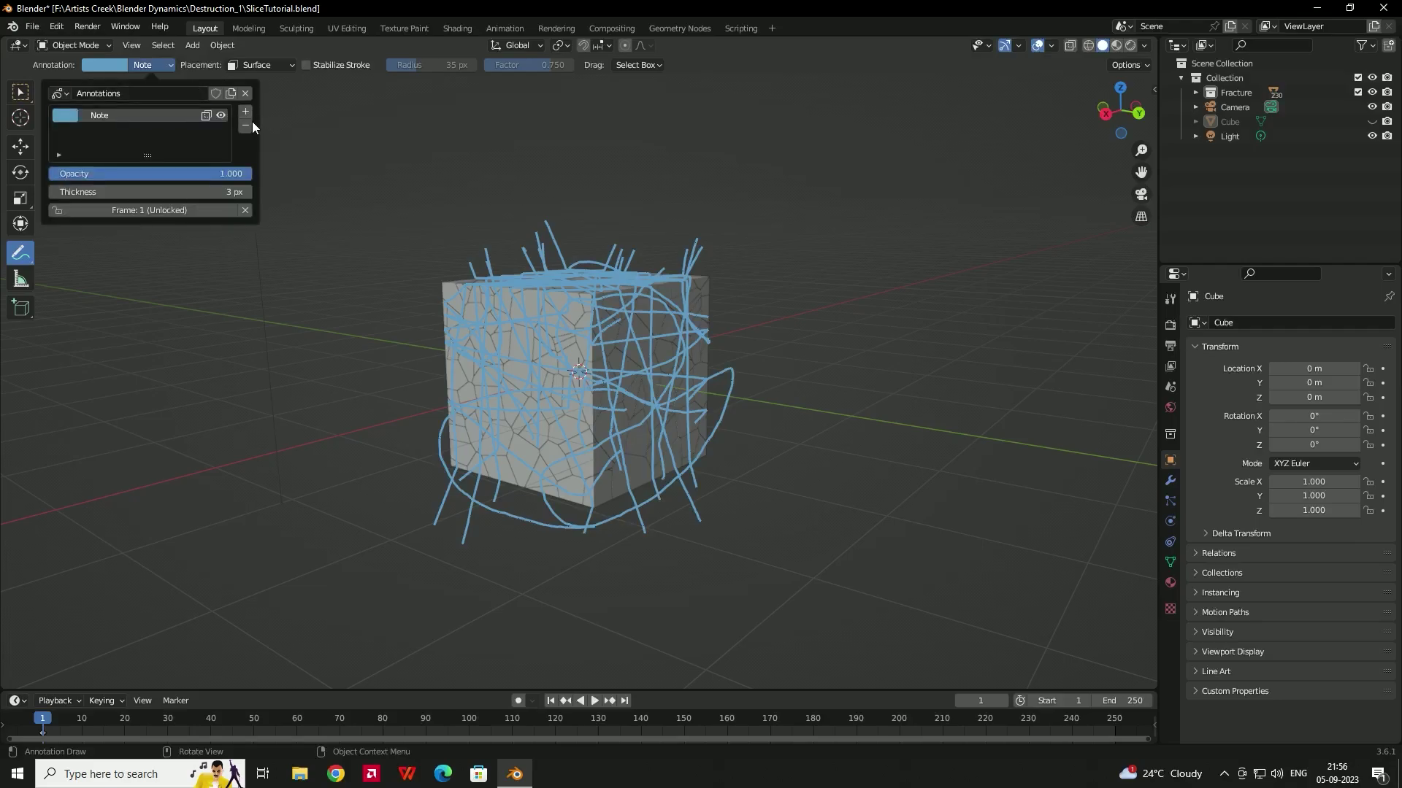
click(246, 126)
mouse_move(626, 304)
middle_down()
mouse_move(641, 260)
mouse_move(621, 257)
mouse_move(551, 326)
mouse_move(838, 310)
mouse_move(734, 231)
mouse_move(649, 343)
mouse_move(680, 316)
mouse_move(639, 326)
mouse_move(633, 282)
mouse_move(633, 326)
mouse_move(732, 251)
mouse_move(676, 248)
mouse_move(679, 232)
middle_up()
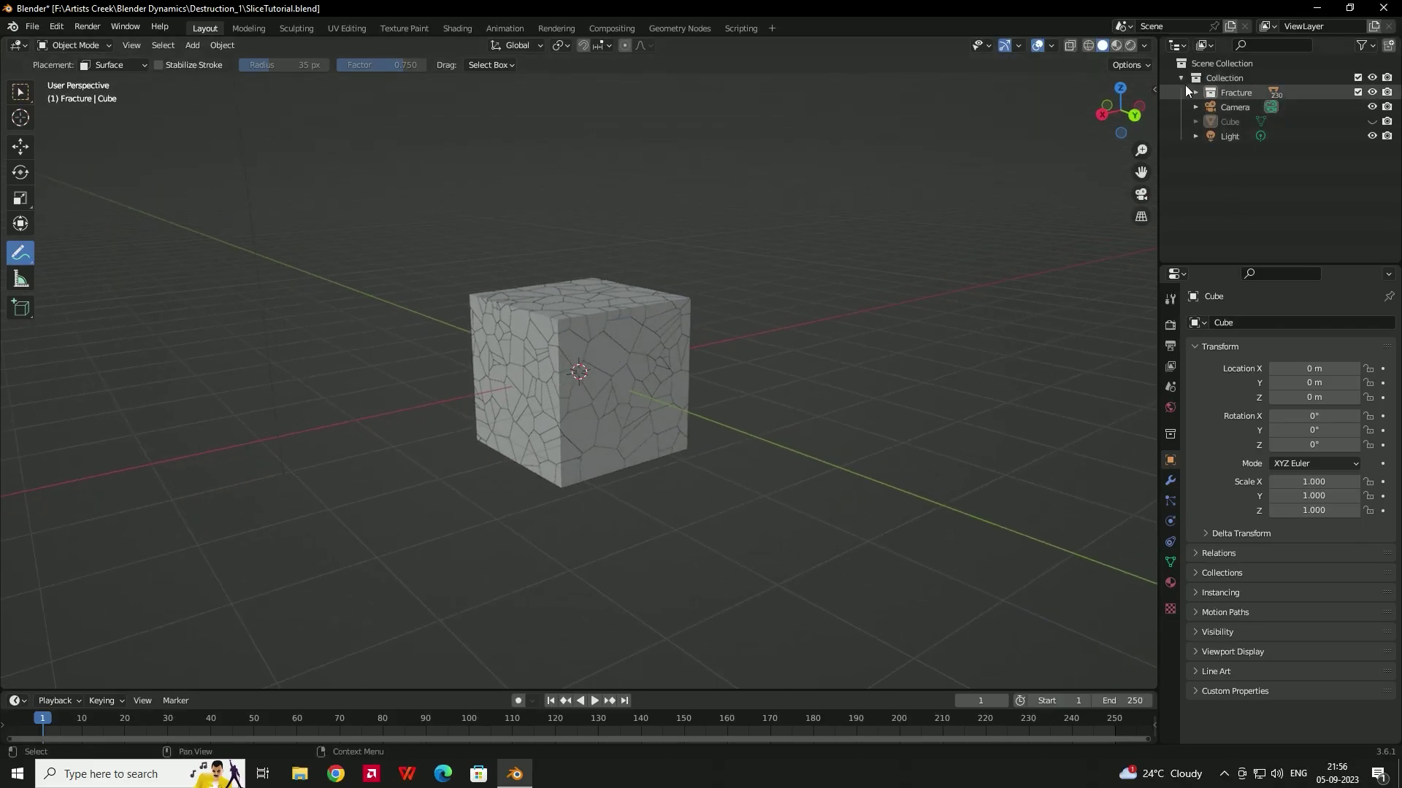
Collapse the main collection, add a second collection beside it in the scene, and make the new one active.
click(1181, 79)
right_click(1197, 126)
click(1194, 128)
click(1229, 94)
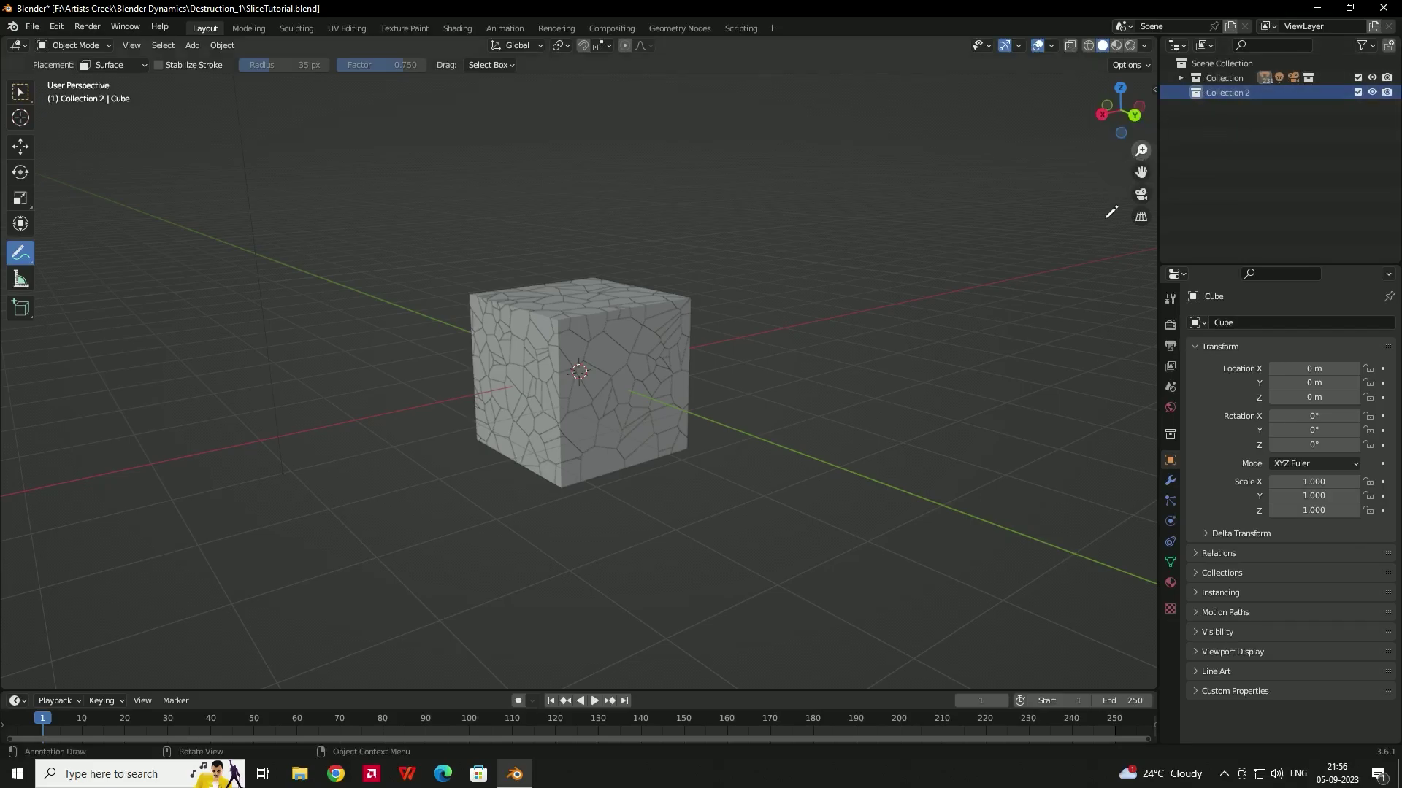
Add a mesh plane at the centre of the fractured cube and scale it up to about 9.37 as the ground.
middle_drag(935, 282, 806, 304)
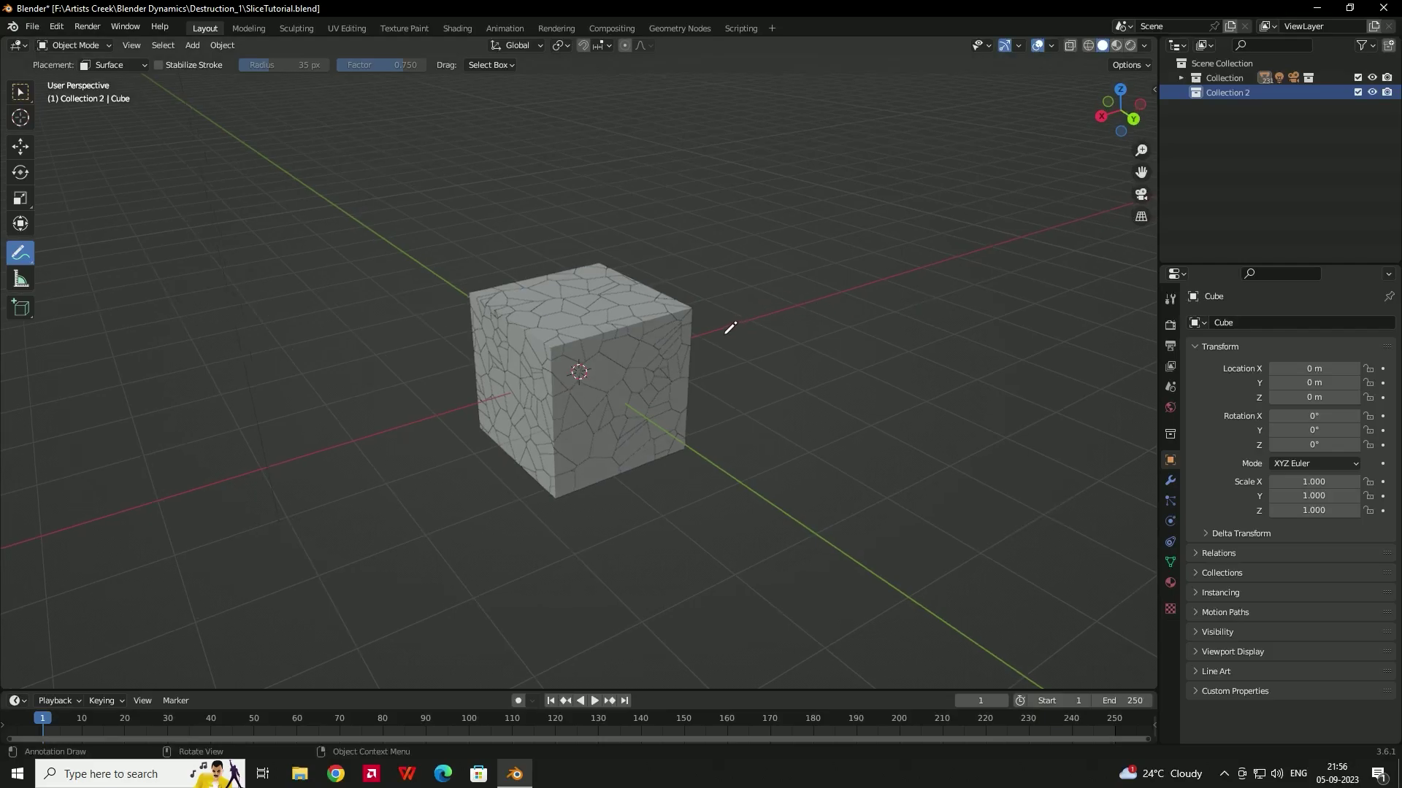
key(shift+a)
mouse_move(726, 335)
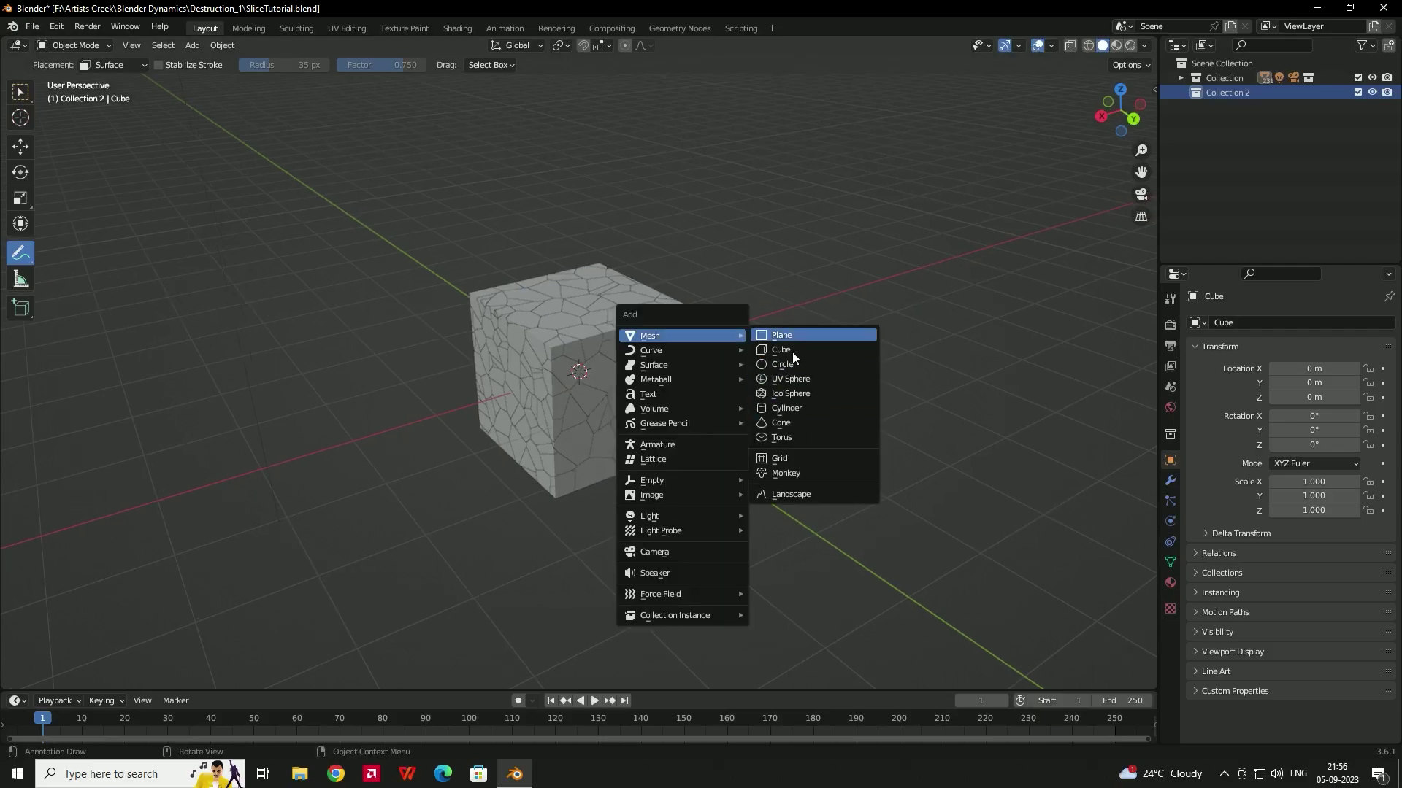
click(792, 335)
key(s)
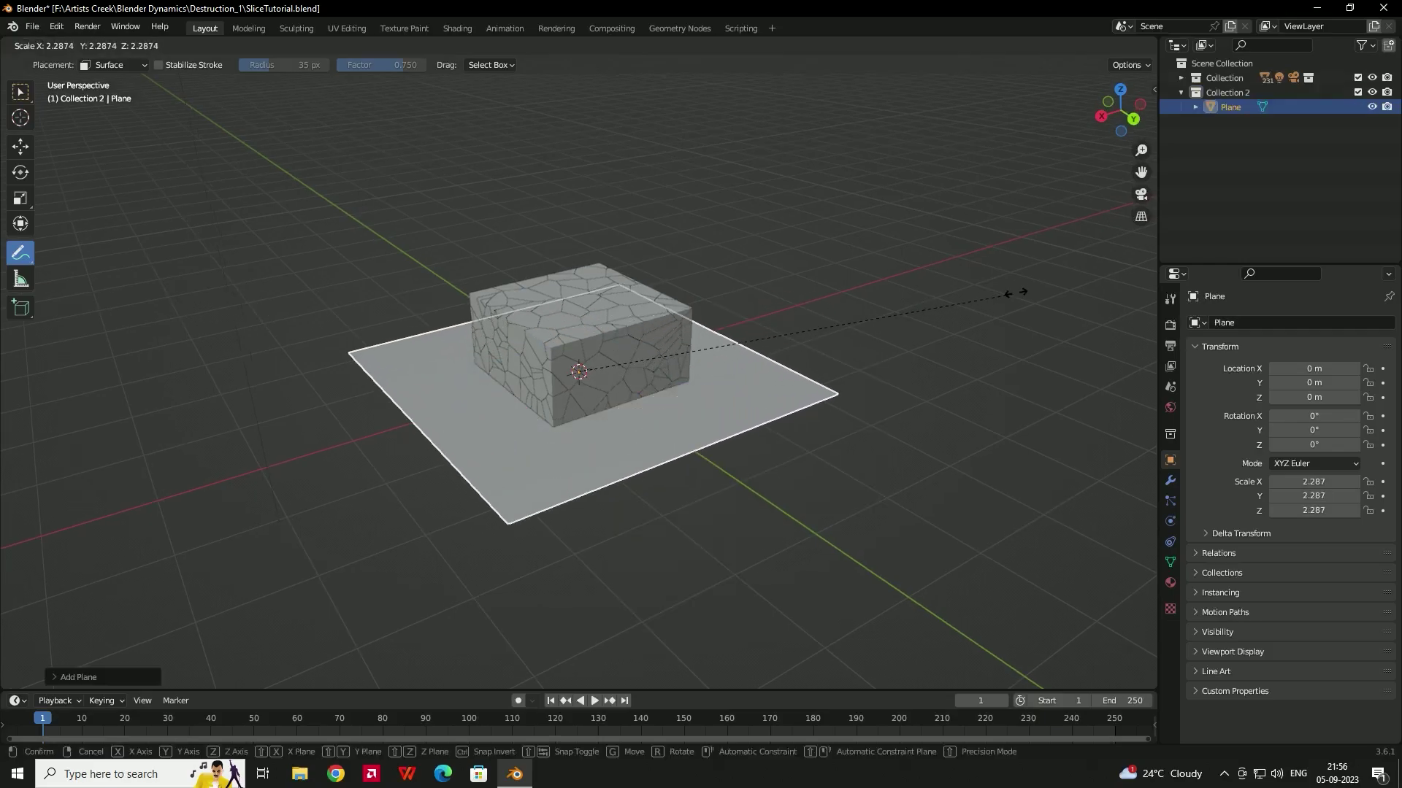
click(322, 138)
scroll(322, 138, down, 3)
key(s)
click(665, 292)
middle_drag(660, 395, 645, 335)
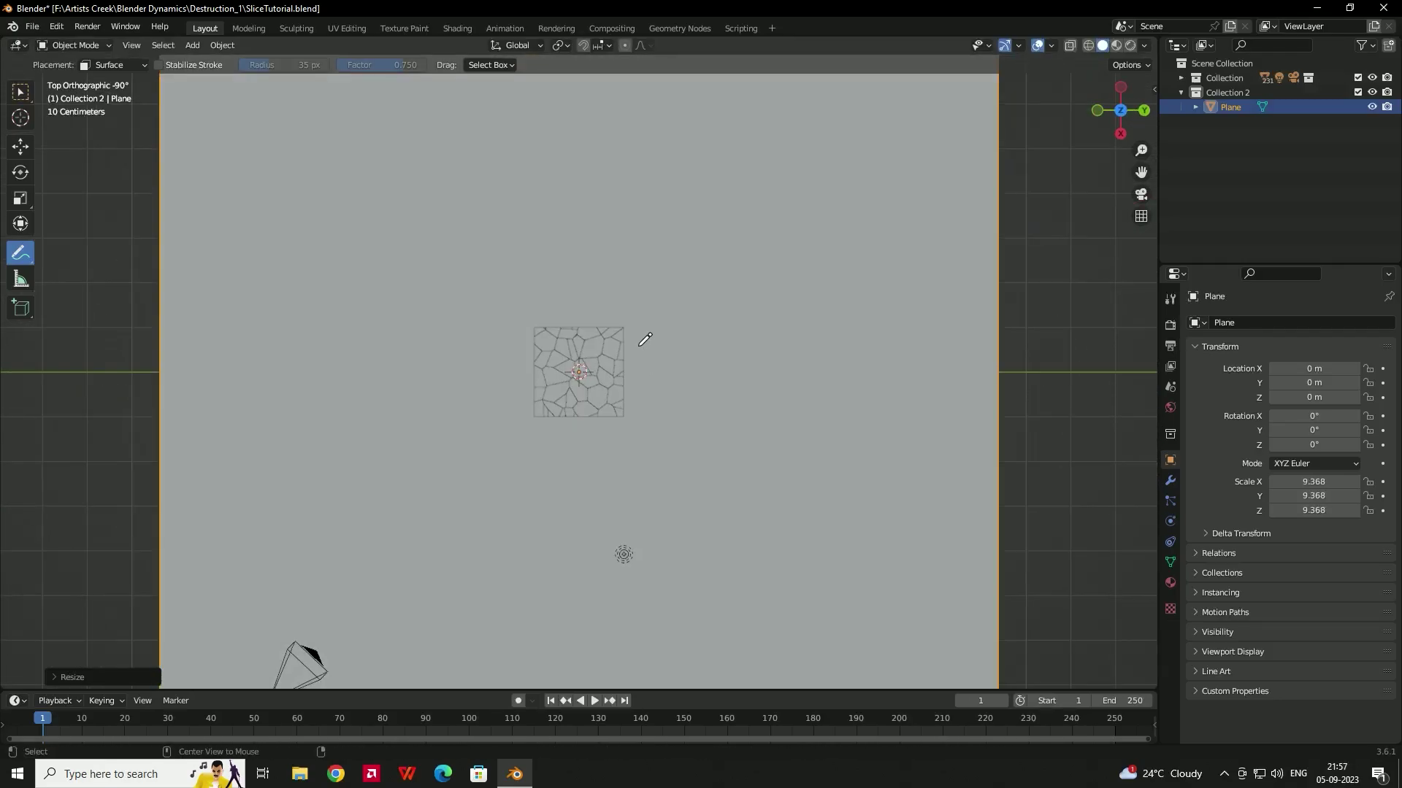
alt+middle_drag(752, 406, 669, 368)
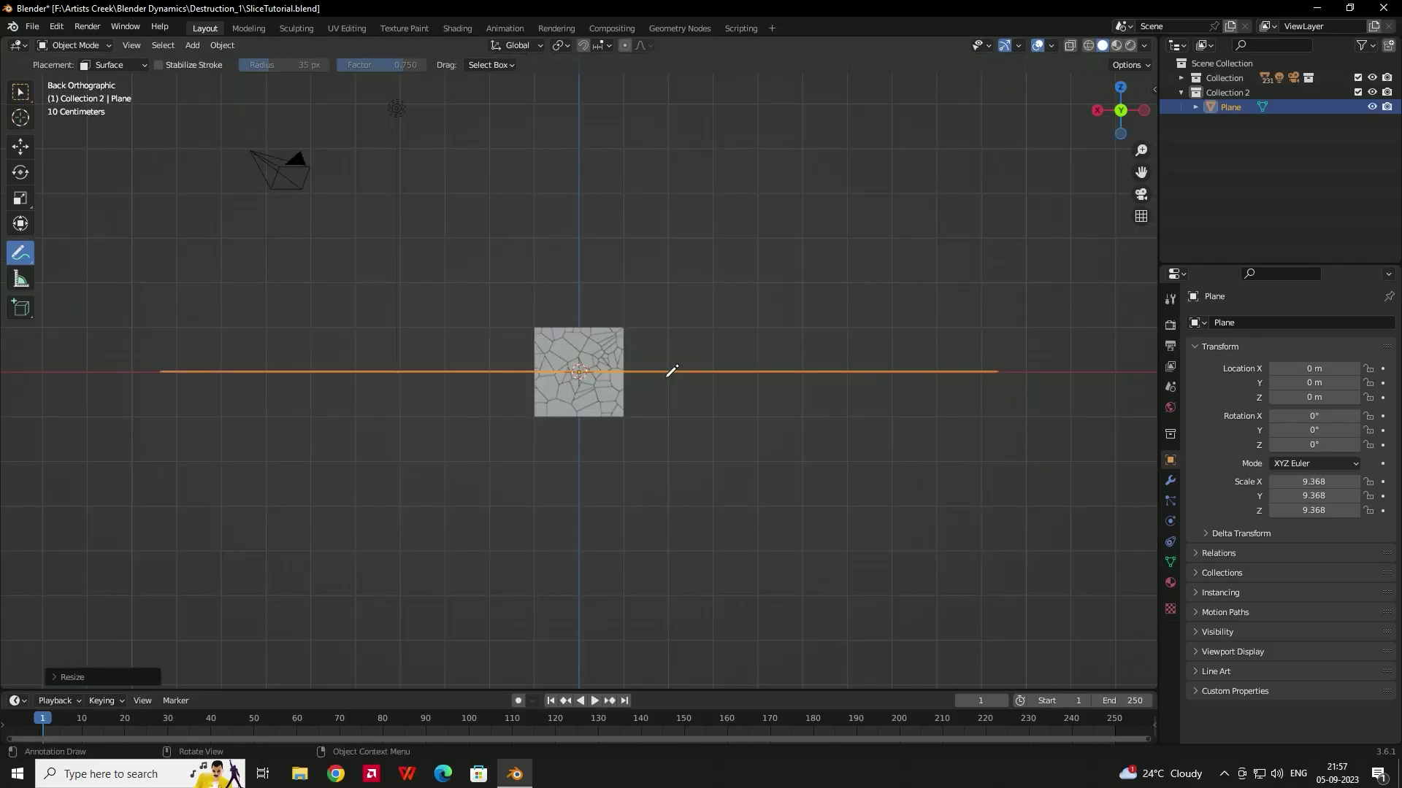
Lower the ground plane along the Z axis to the bottom face of the fractured cube.
key(g)
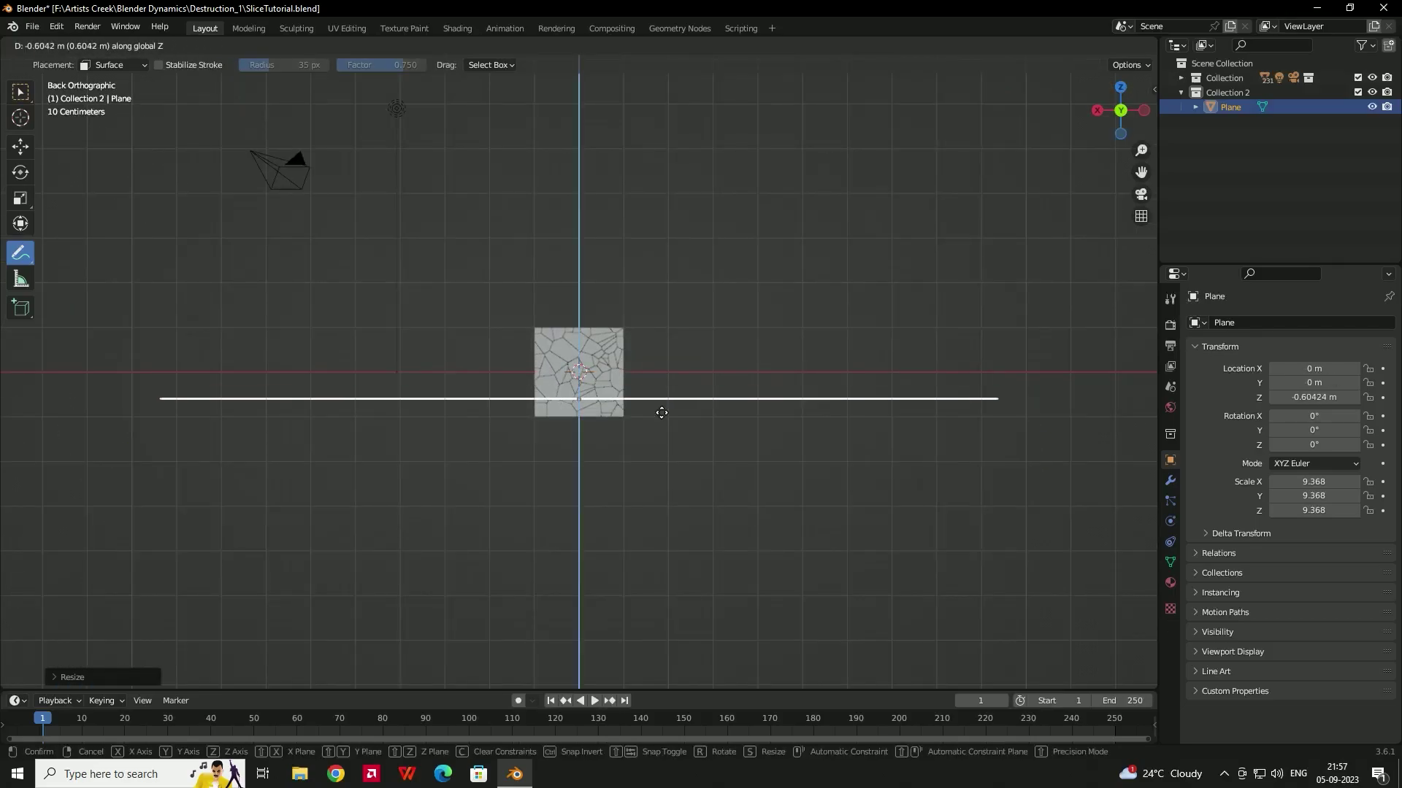
click(663, 415)
scroll(628, 412, up, 5)
Switch to the selection tool, select one fragment on the cube's upper edge and add an Active rigid body to it.
click(19, 95)
mouse_move(730, 380)
middle_down()
mouse_move(782, 381)
mouse_move(791, 335)
mouse_move(770, 423)
mouse_move(747, 377)
mouse_move(760, 335)
mouse_move(757, 397)
mouse_move(663, 388)
middle_up()
click(625, 338)
middle_drag(762, 320, 666, 385)
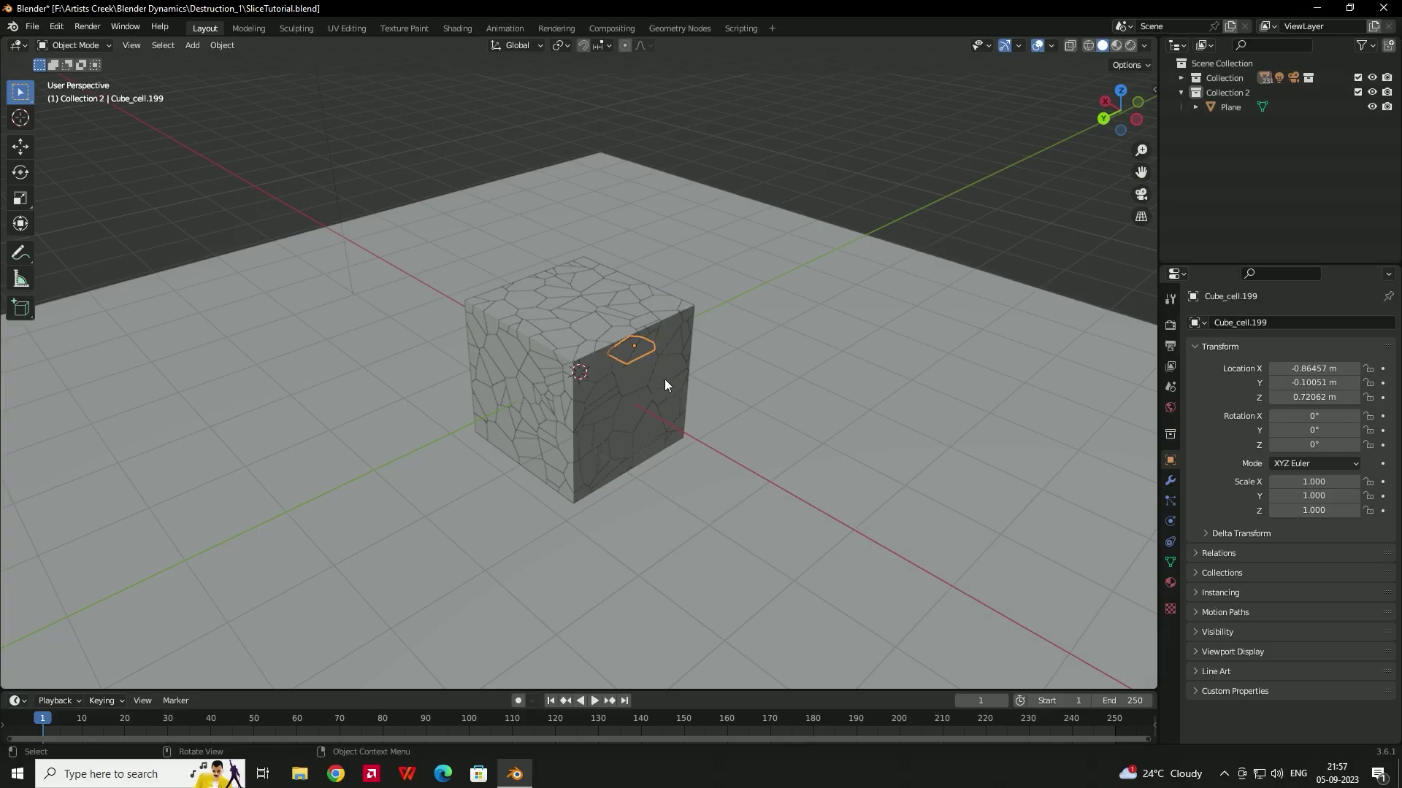
click(616, 335)
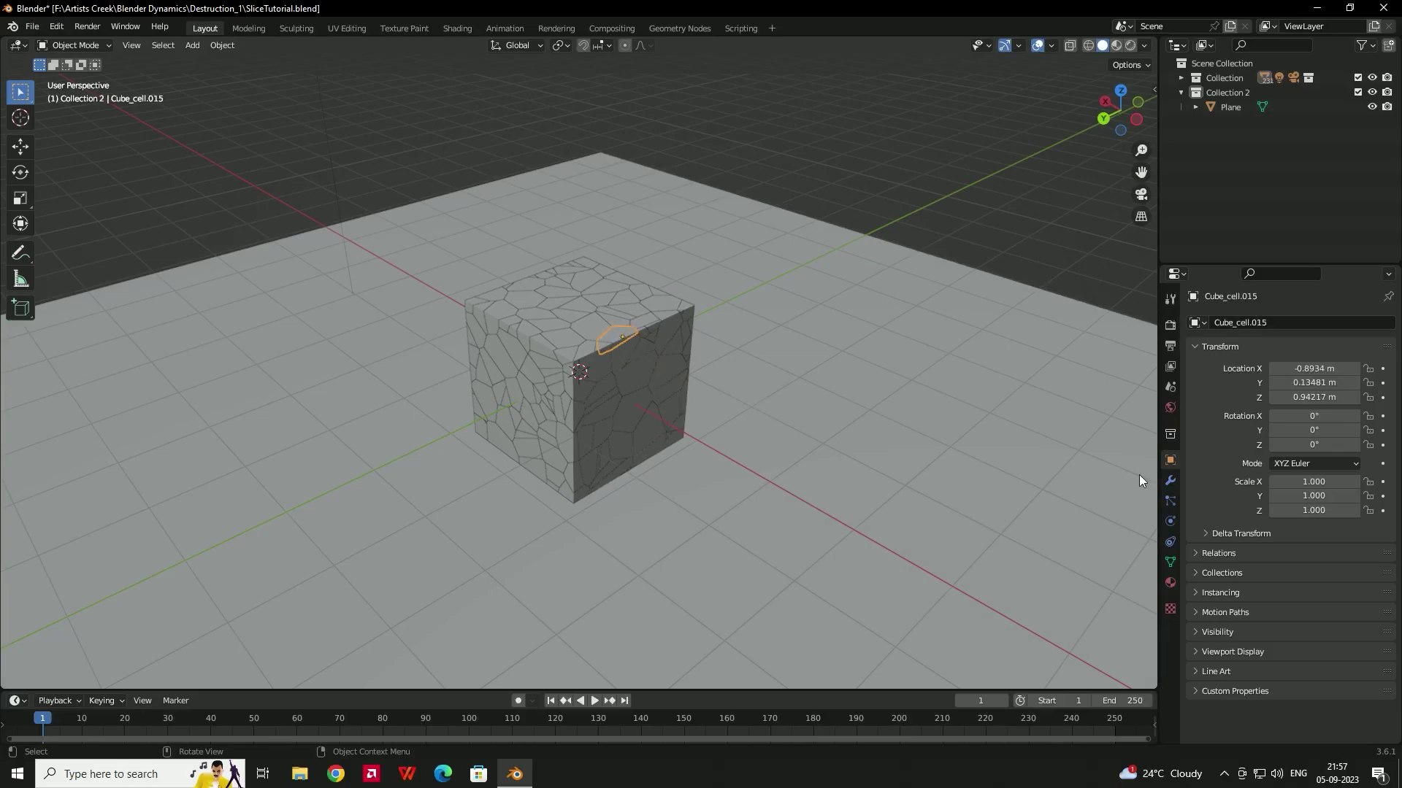
click(1170, 522)
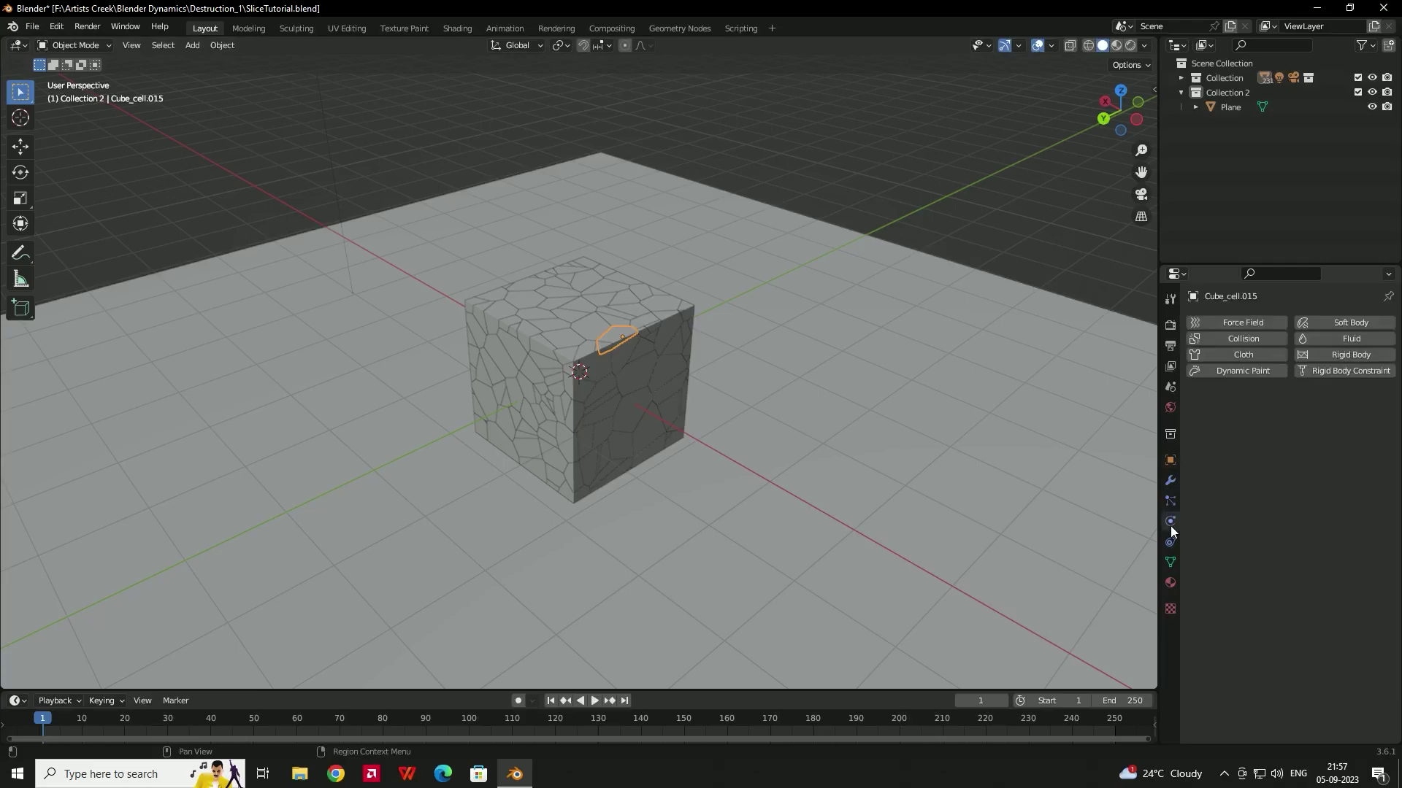
click(1332, 357)
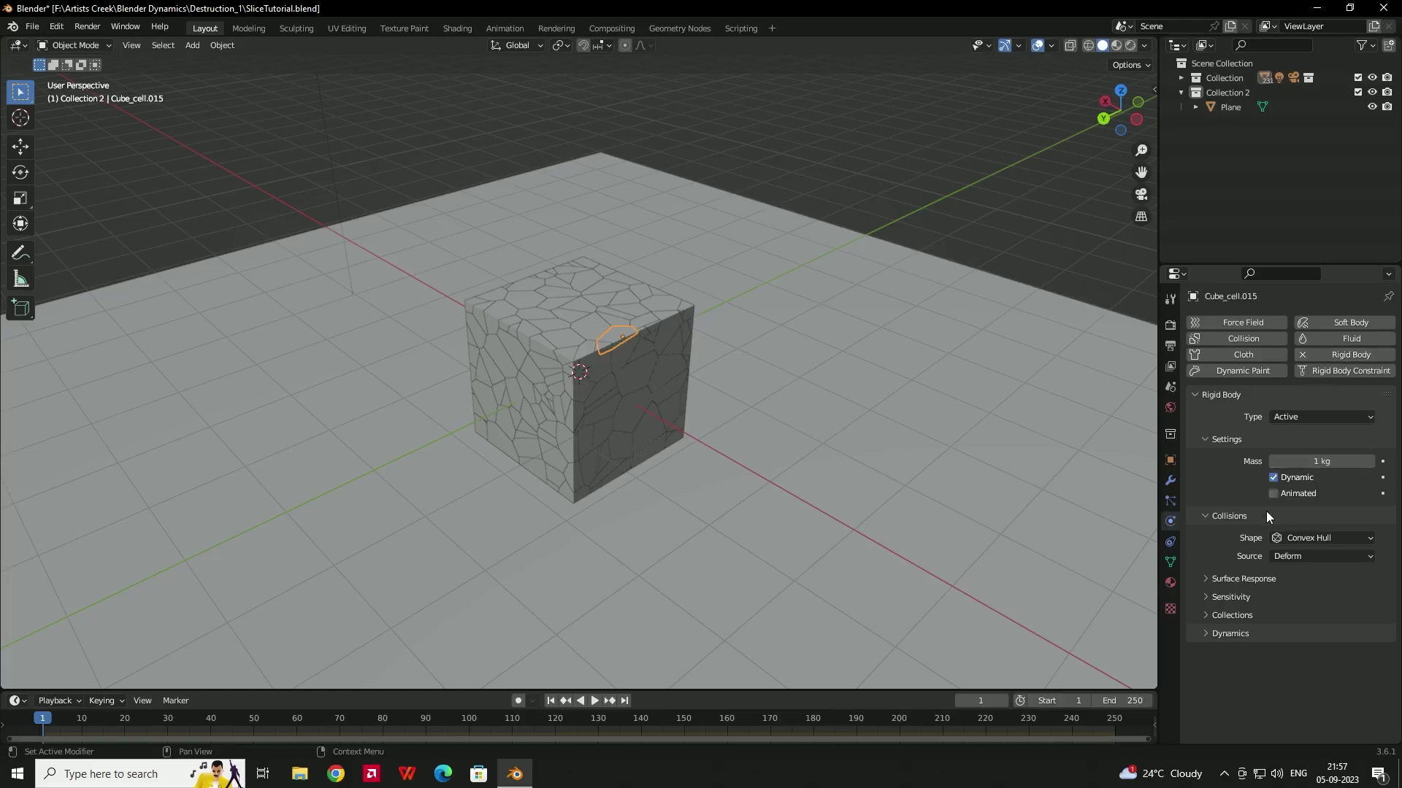
Check the physics settings of several neighbouring fragments, ending on the fragment that has the rigid body.
click(577, 302)
click(555, 327)
click(639, 321)
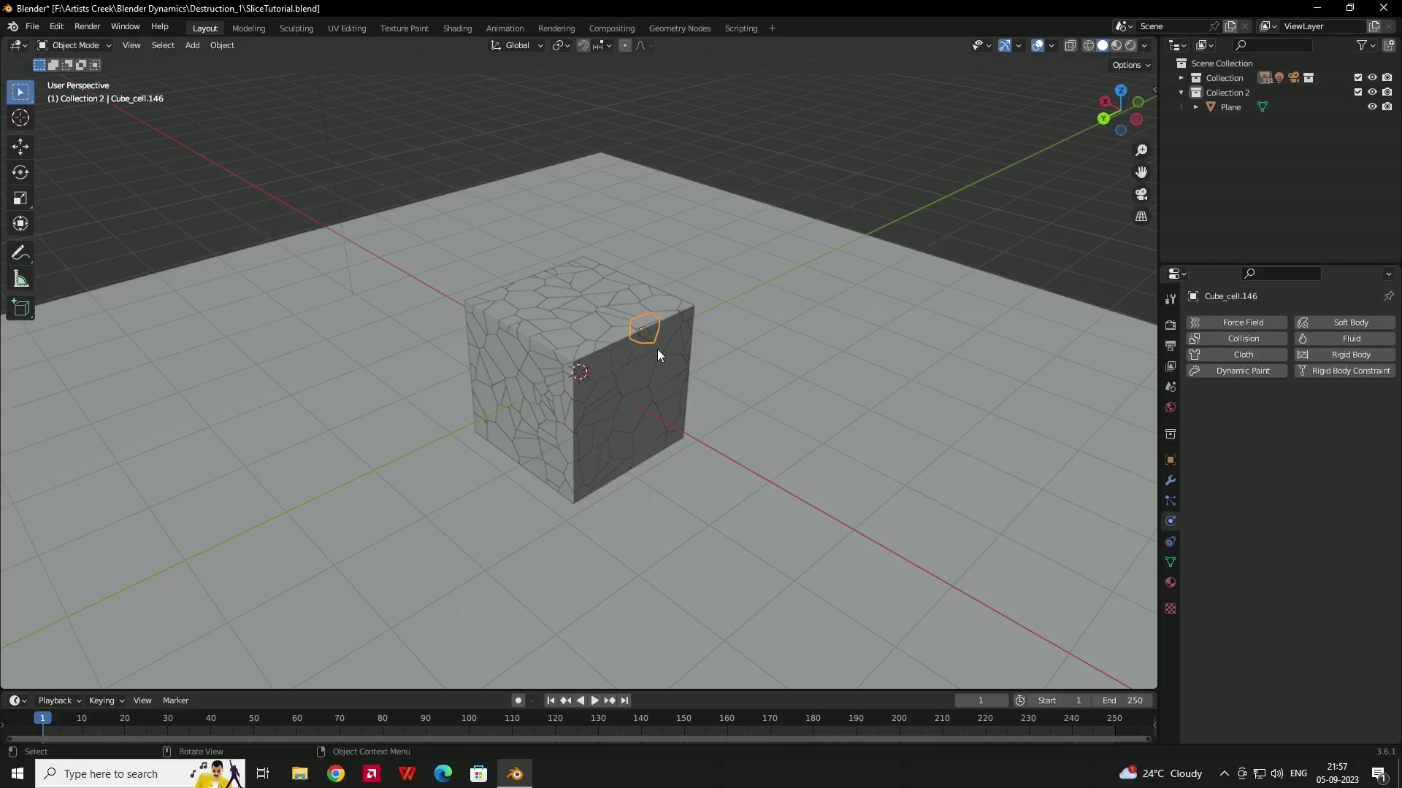
click(621, 333)
middle_drag(532, 361, 616, 326)
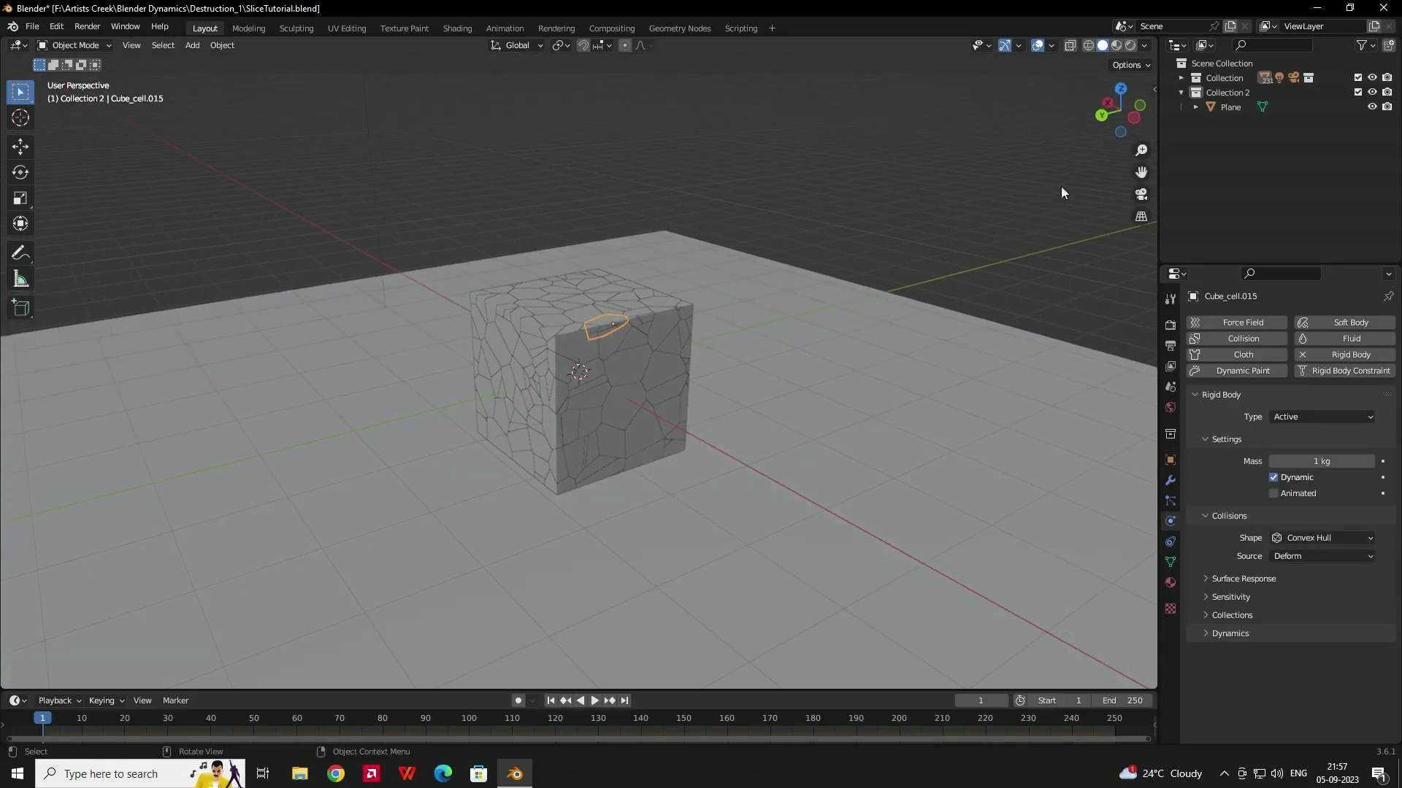
Select all objects in the Fracture collection and copy the rigid body settings from the active fragment to them.
click(1181, 76)
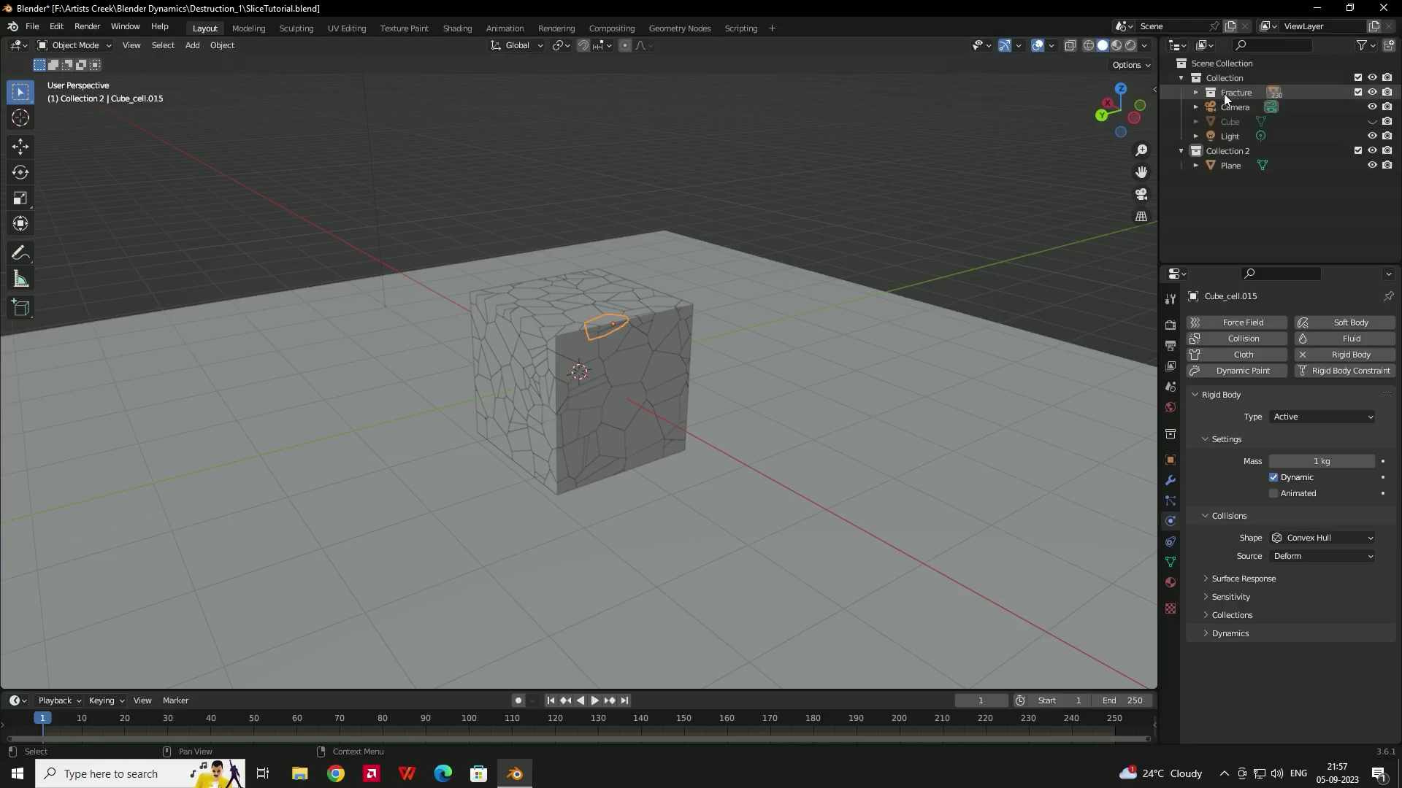
middle_drag(617, 308, 619, 332)
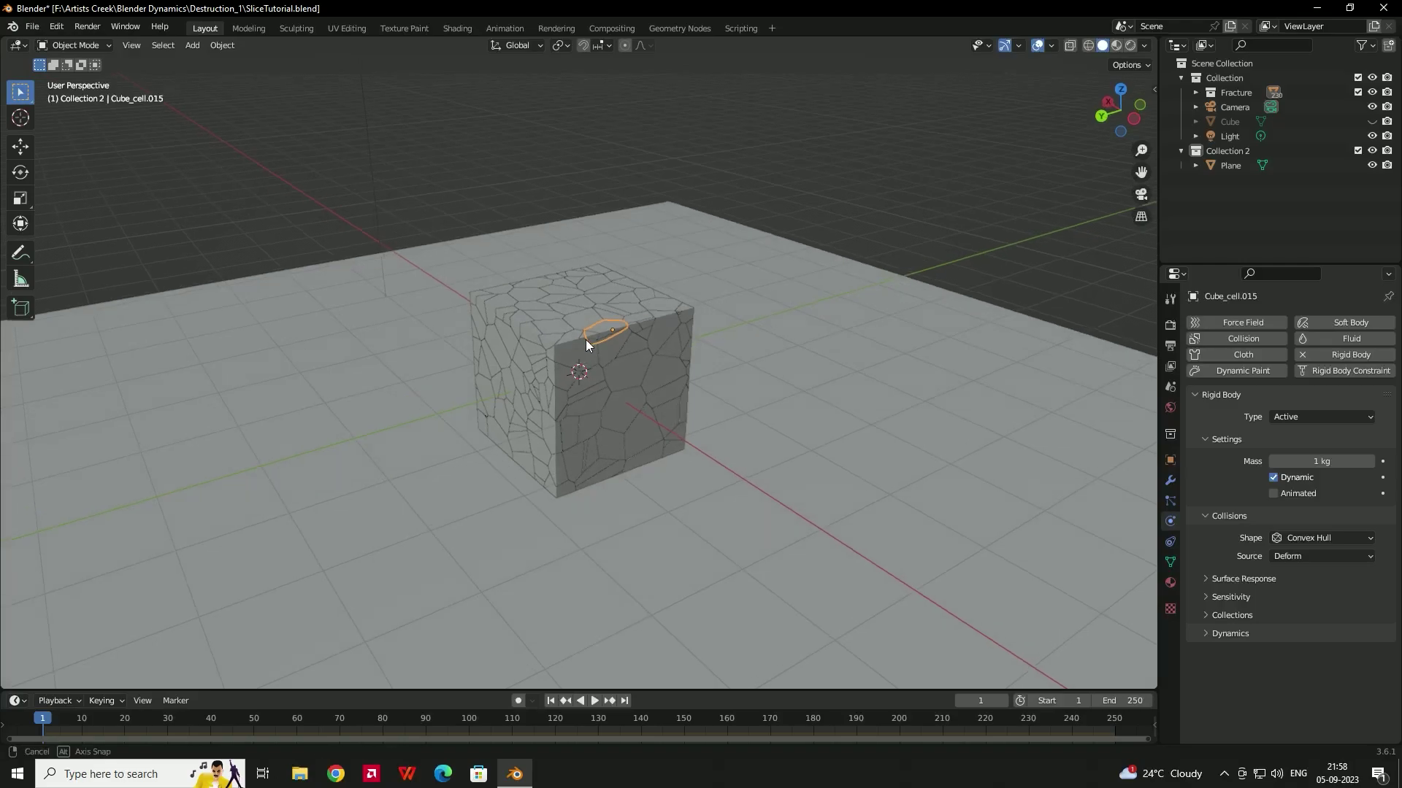
right_click(1235, 94)
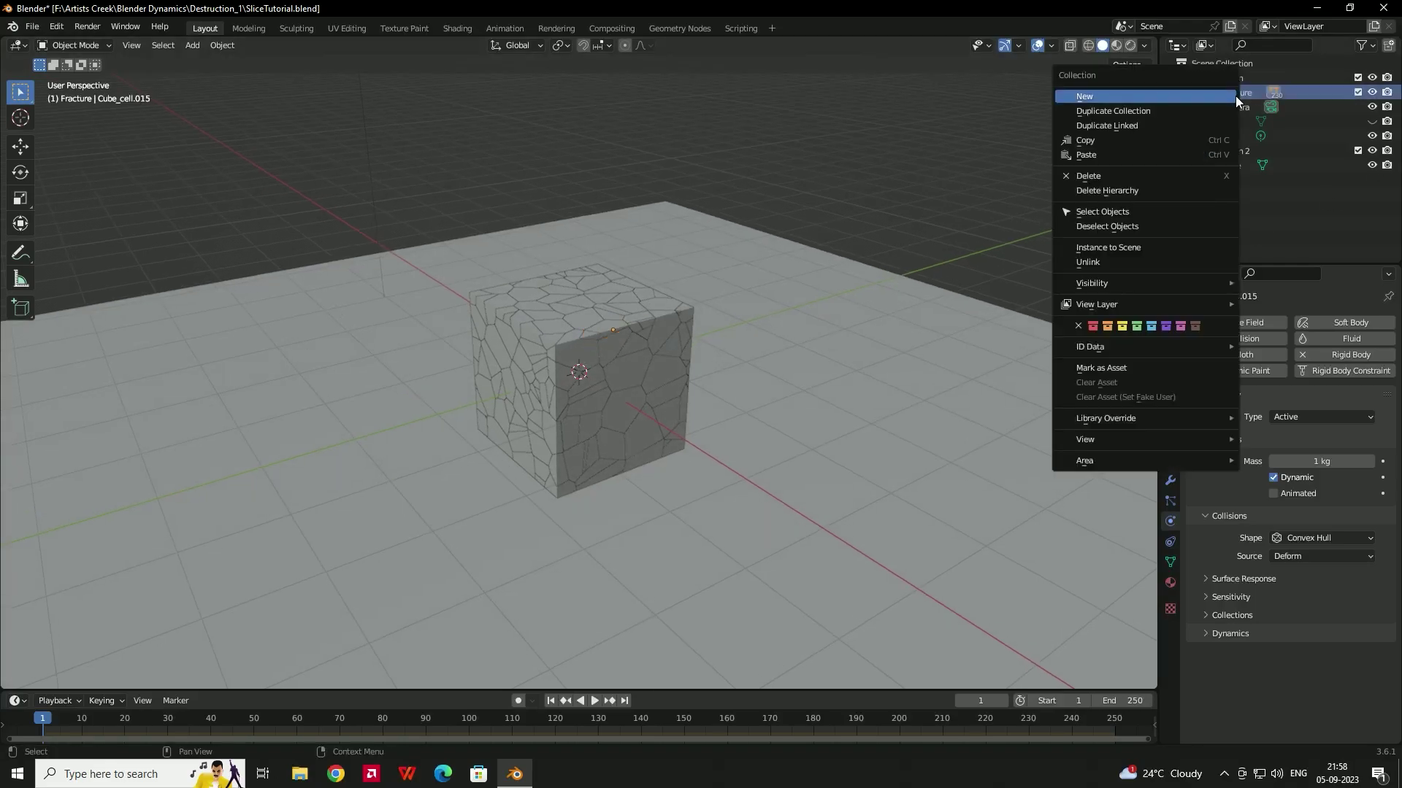
click(1128, 213)
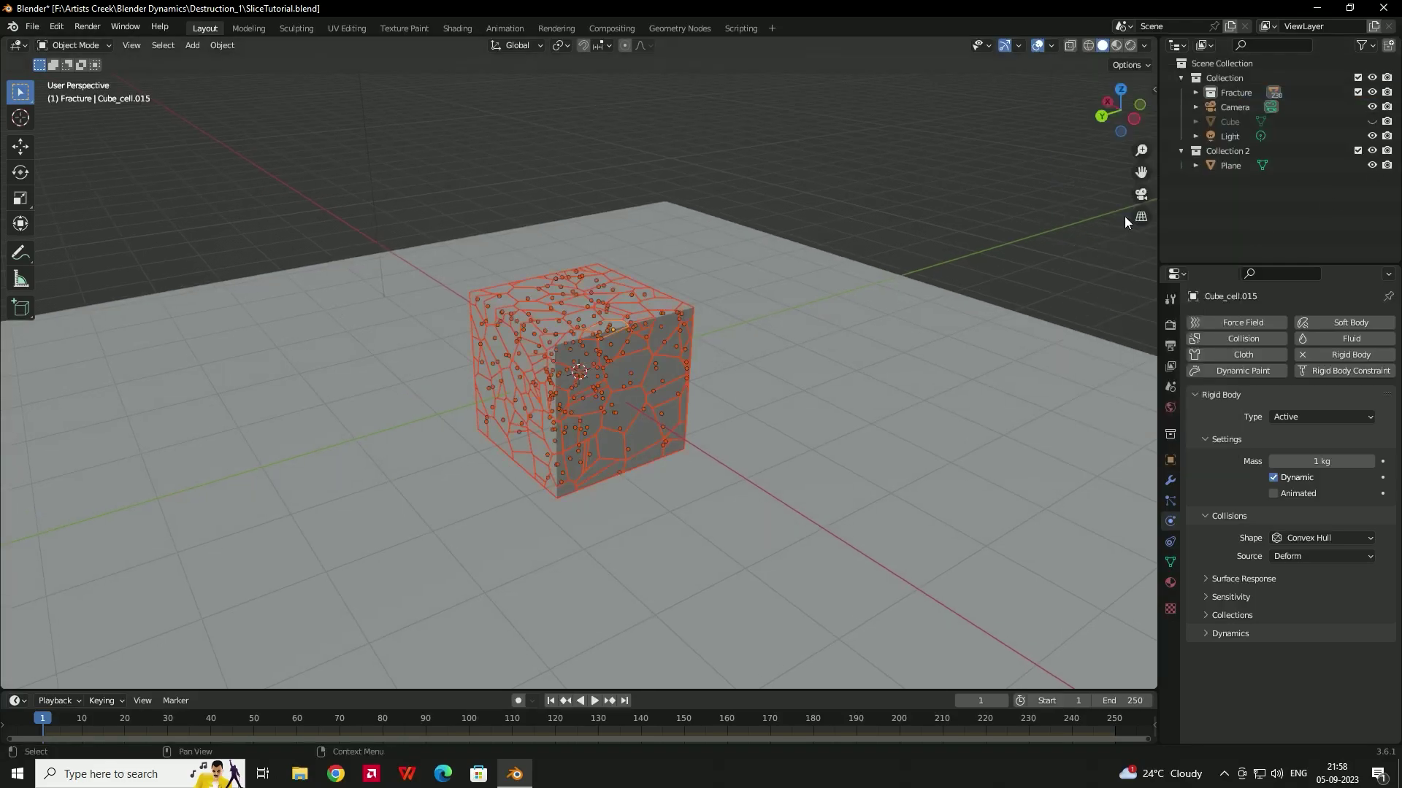
middle_drag(643, 332, 623, 318)
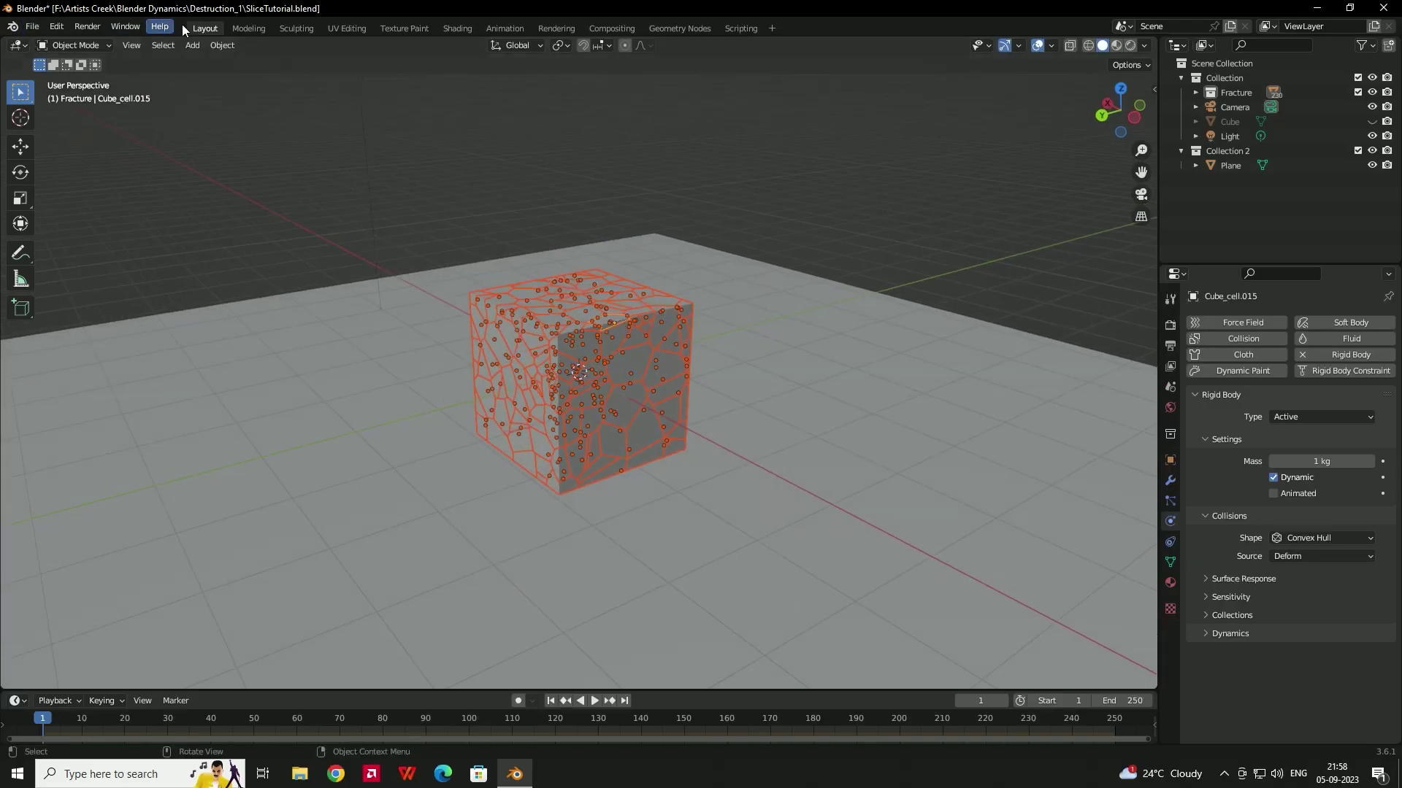
click(222, 45)
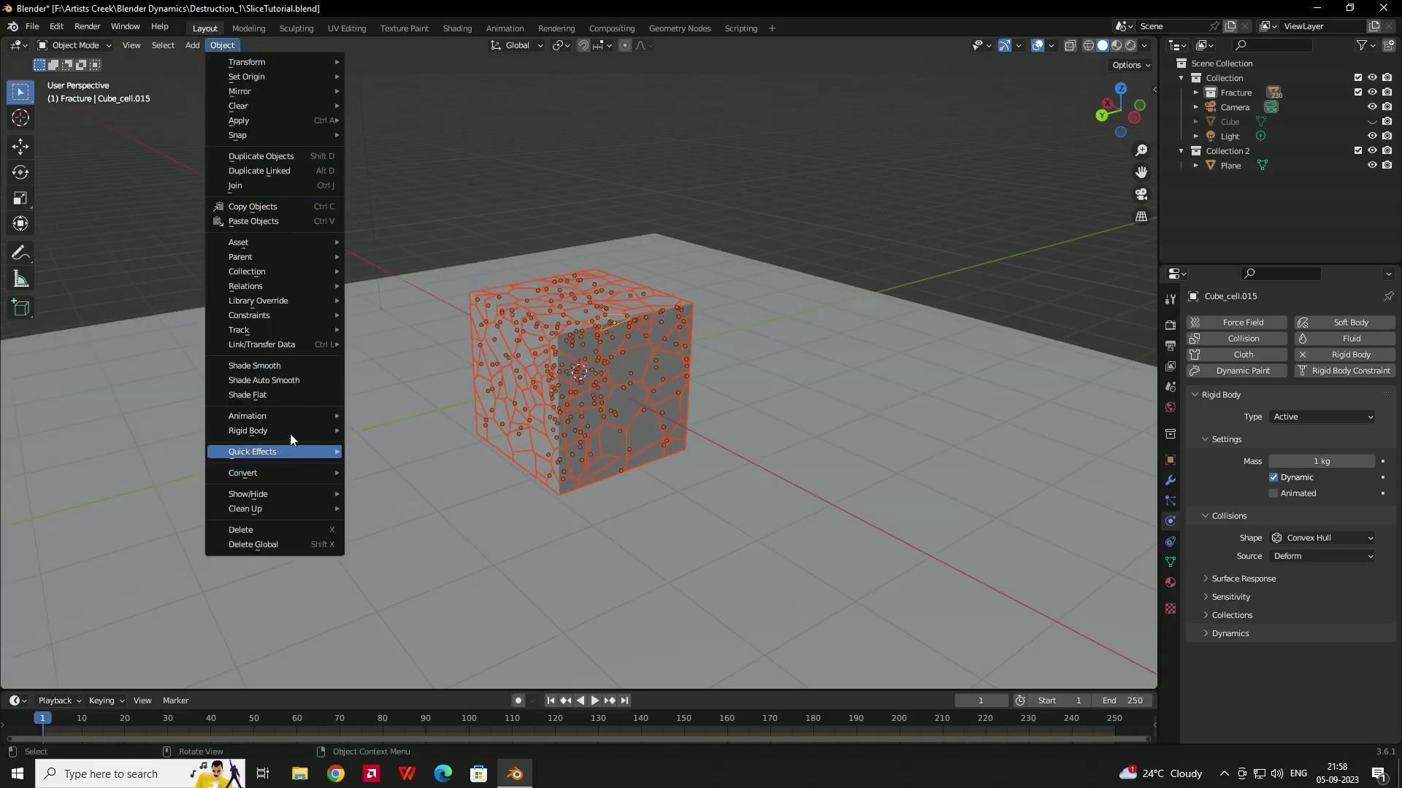
mouse_move(290, 431)
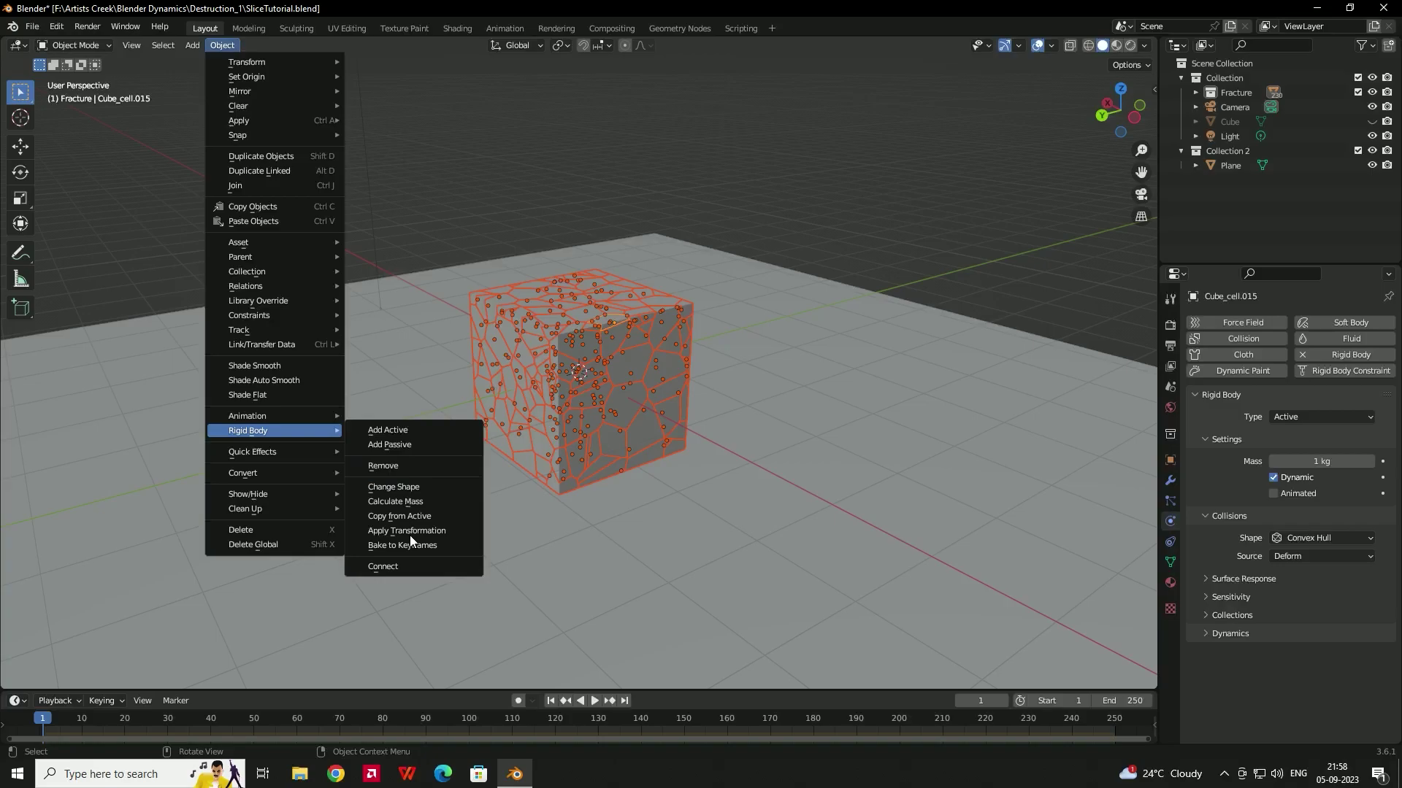
click(399, 516)
Inspect the rigid body settings of several fragments around the cube one by one.
middle_drag(611, 350, 686, 311)
click(634, 277)
click(584, 332)
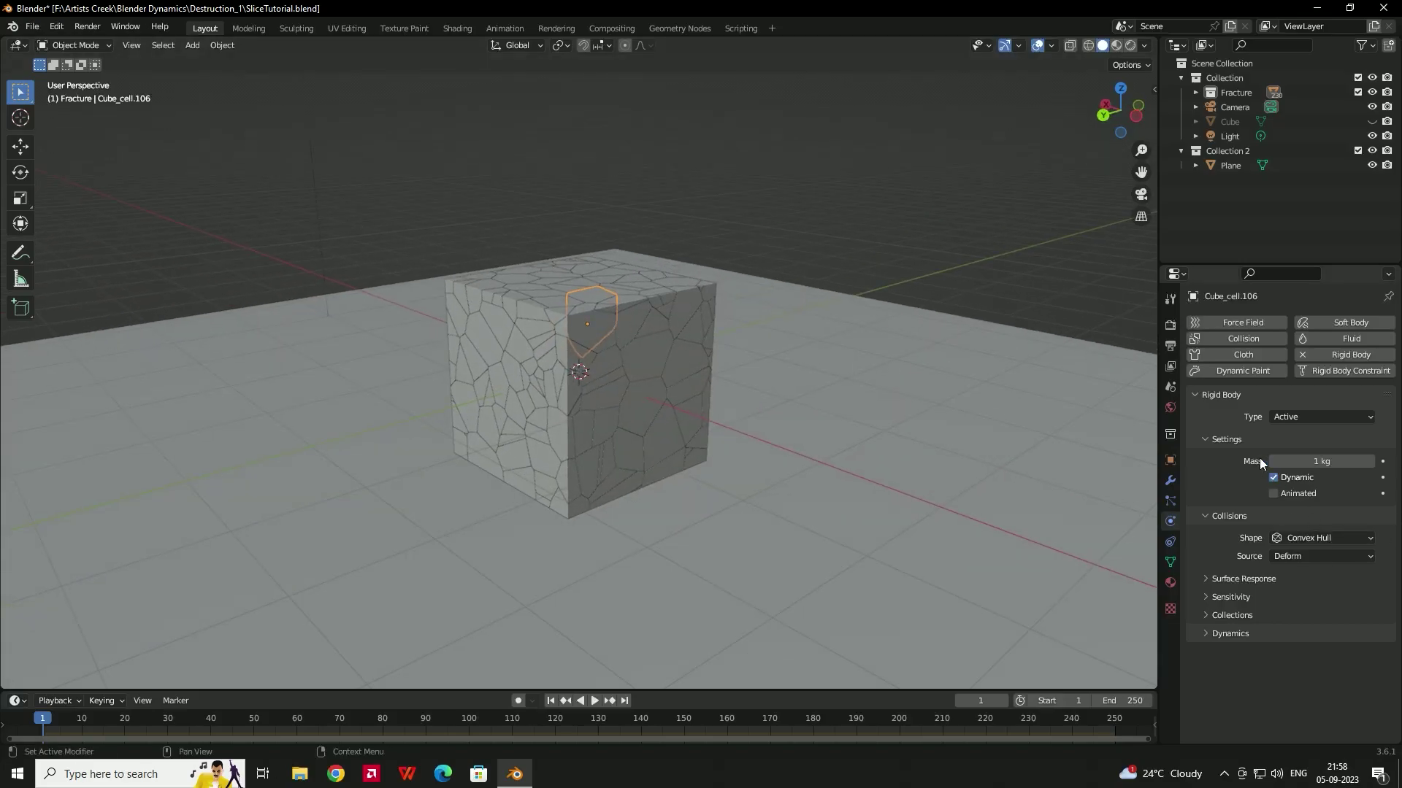
click(660, 385)
click(604, 452)
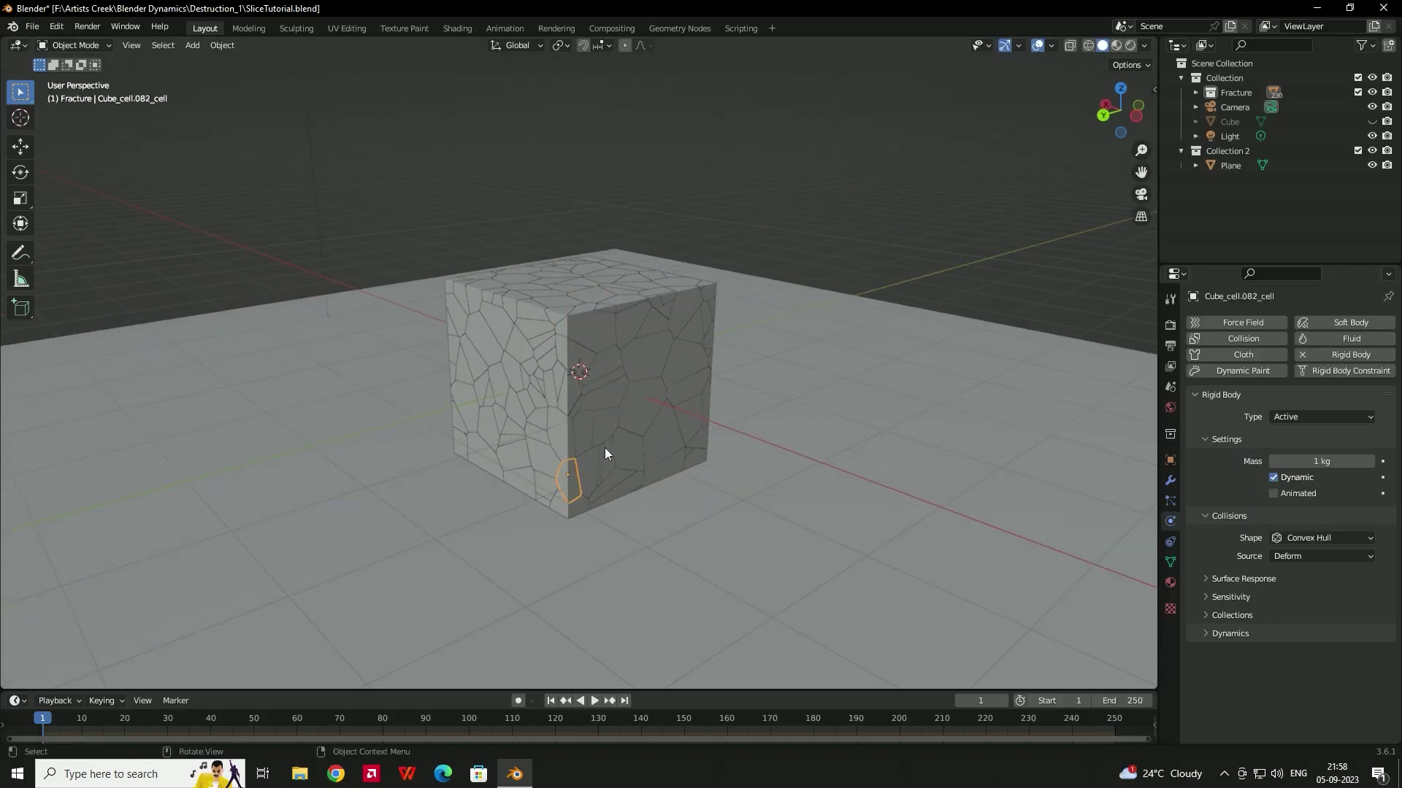
click(698, 304)
Play the simulation briefly to see how the fragments fall, and return to frame 1.
scroll(727, 292, down, 2)
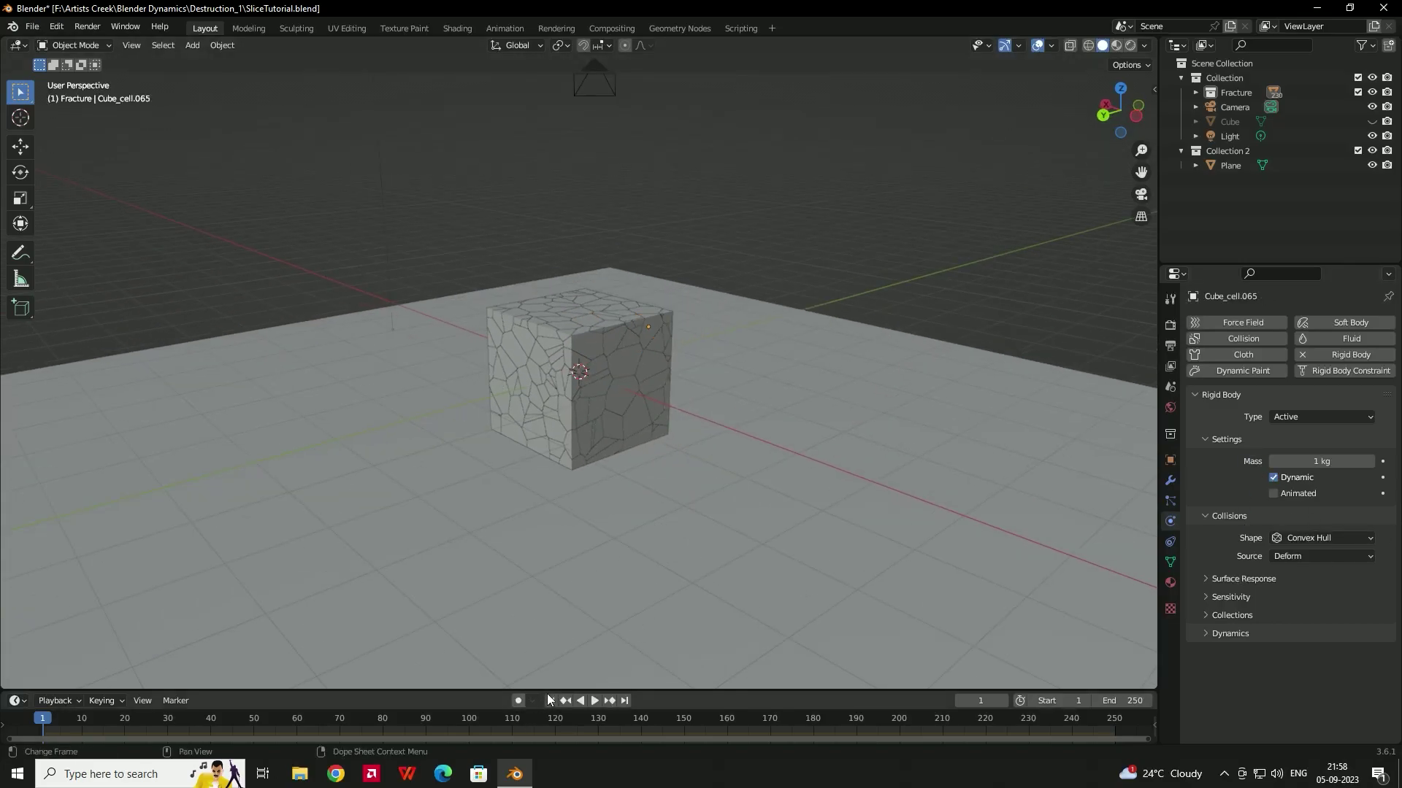
click(595, 701)
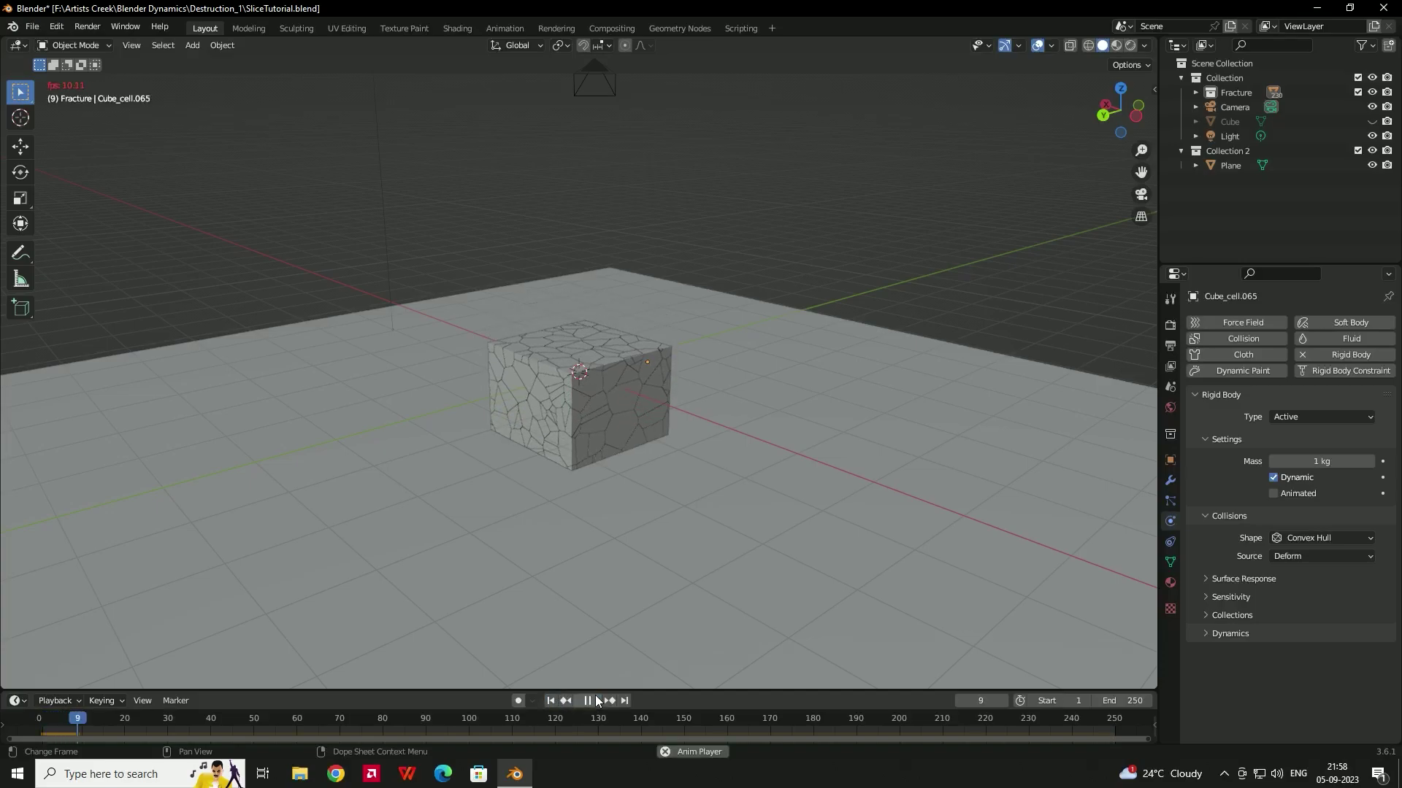
click(550, 701)
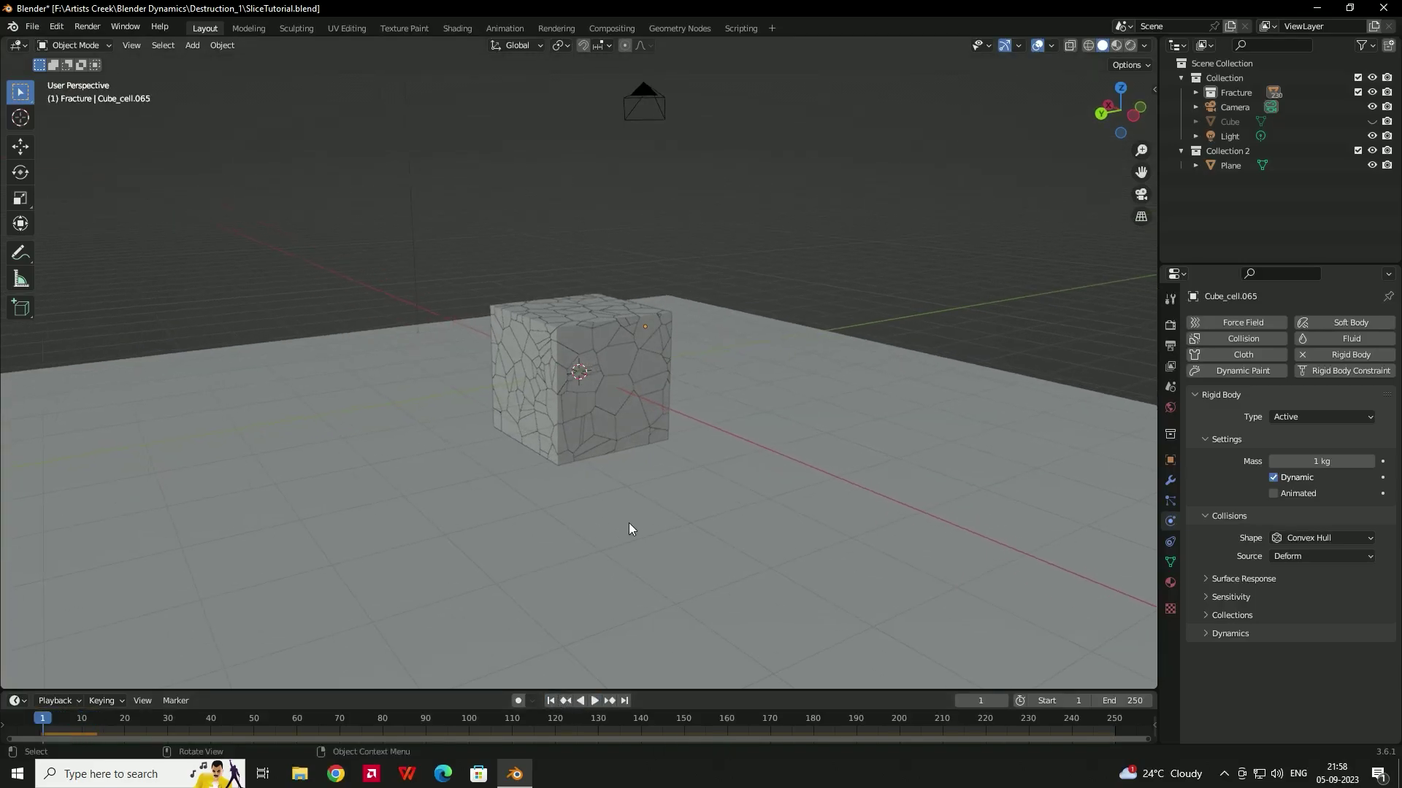
Add a rigid body to the ground plane, set its type to Passive, and deselect the plane.
middle_drag(835, 359, 763, 326)
click(814, 411)
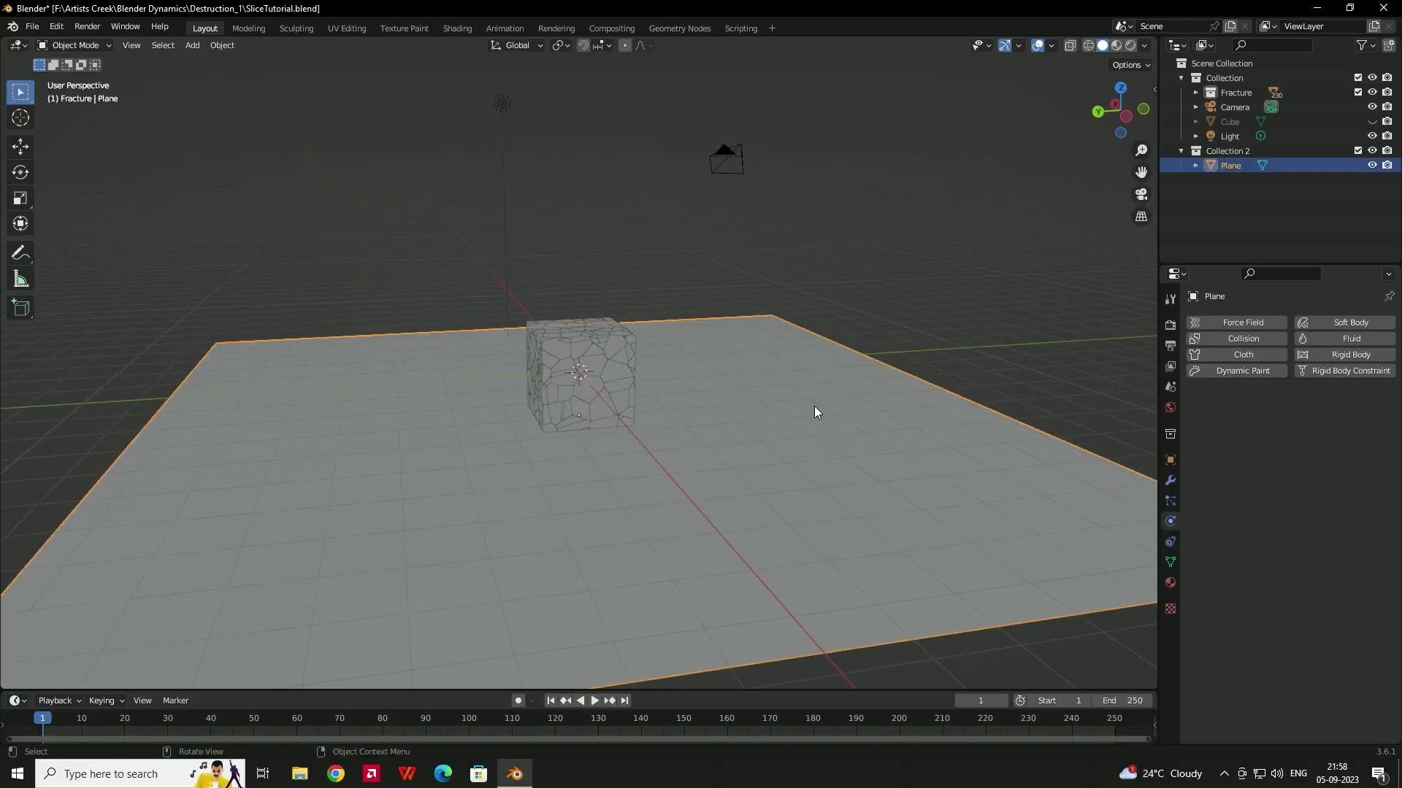
middle_drag(873, 339, 885, 400)
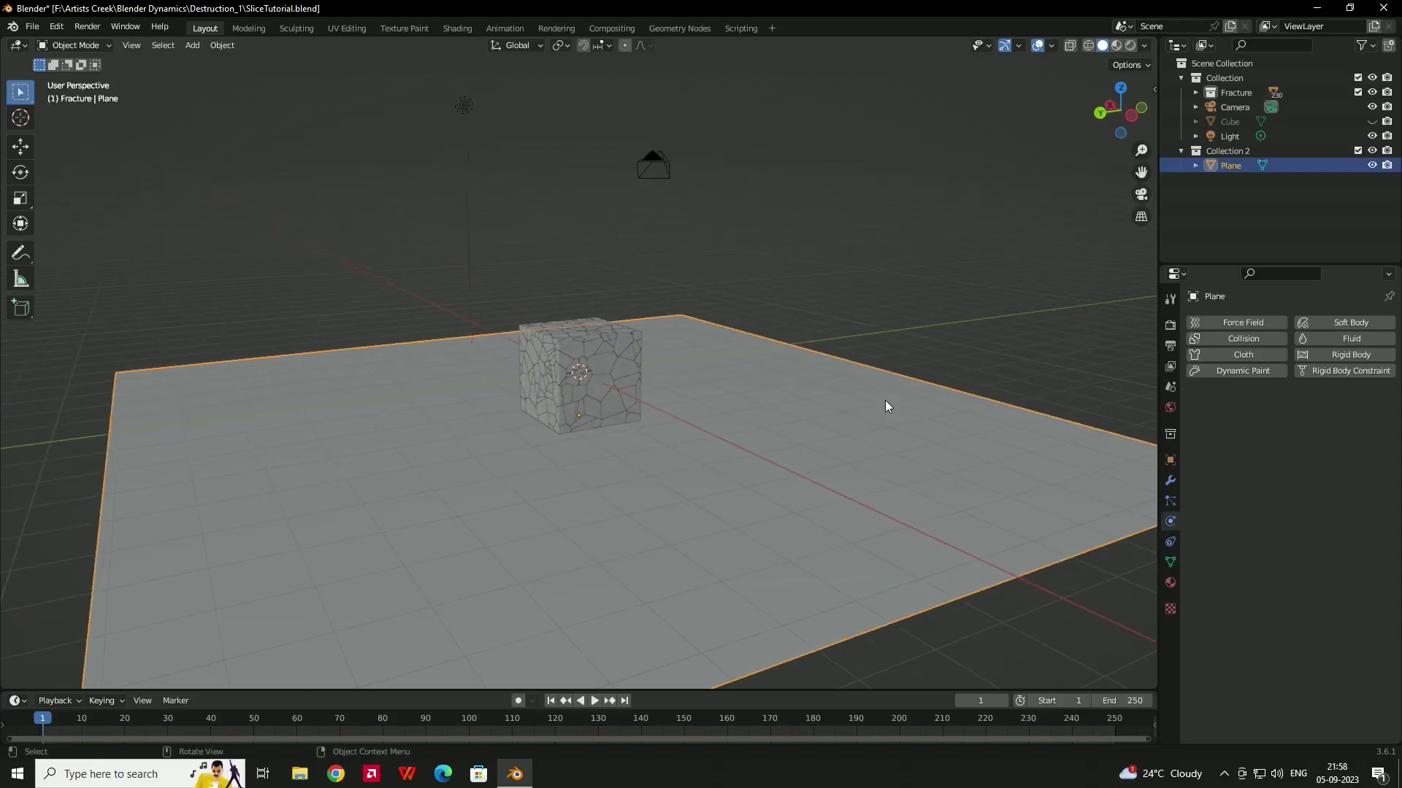
click(1338, 353)
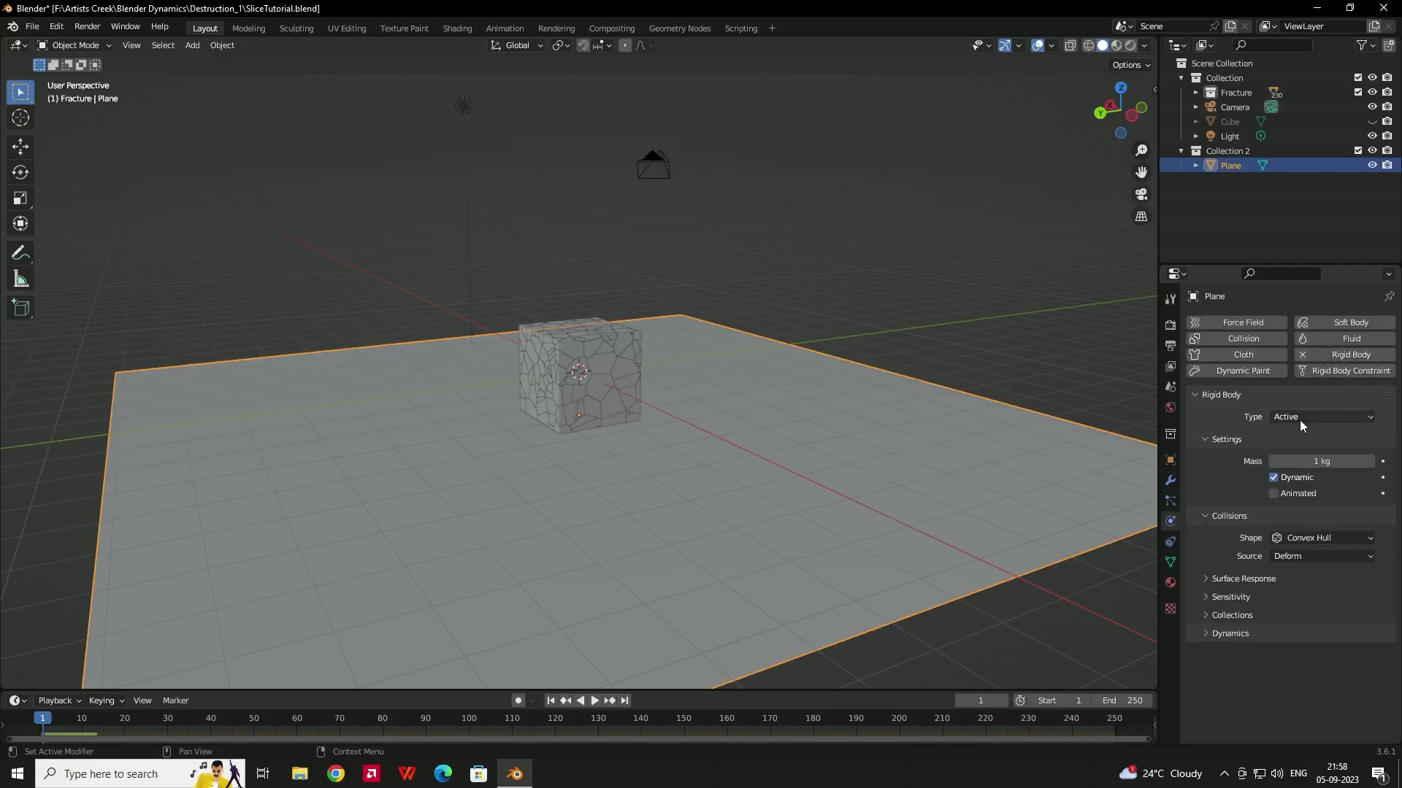
click(1299, 419)
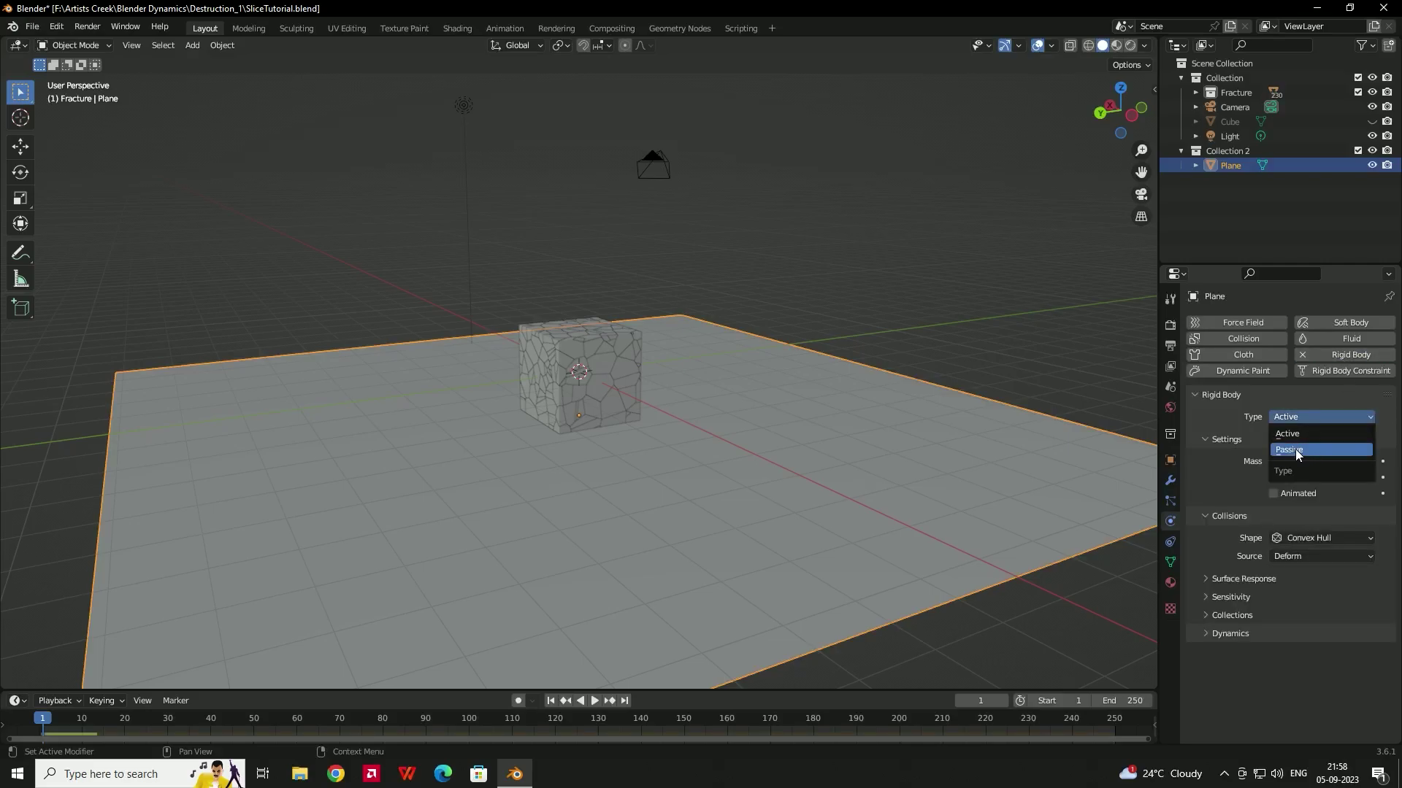
click(1293, 449)
click(873, 330)
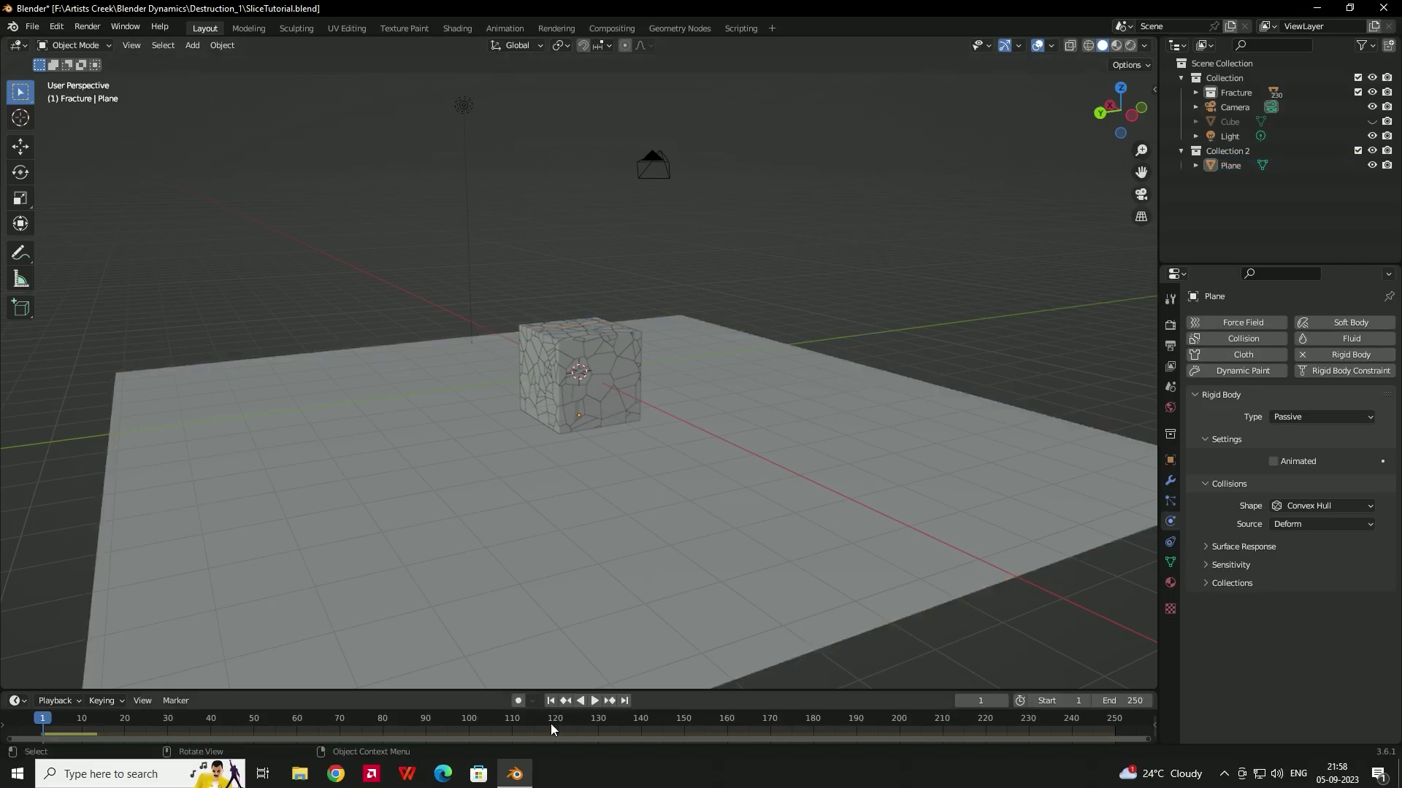
Play the simulation to watch the cube collapse onto the plane, then stop it and return to frame 1.
click(594, 700)
middle_drag(686, 472, 625, 467)
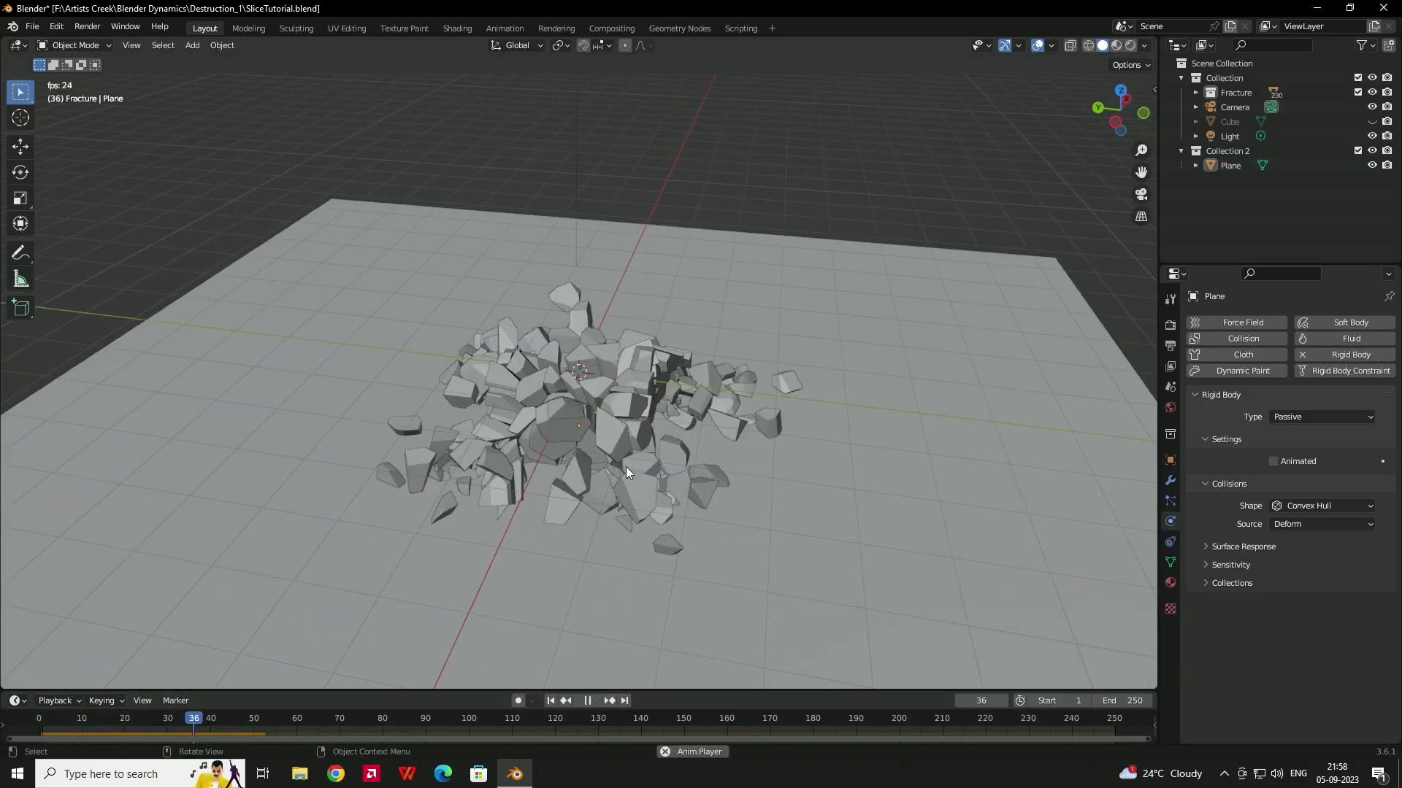
click(588, 701)
click(550, 701)
middle_drag(602, 526, 680, 381)
scroll(706, 383, down, 2)
scroll(691, 380, up, 2)
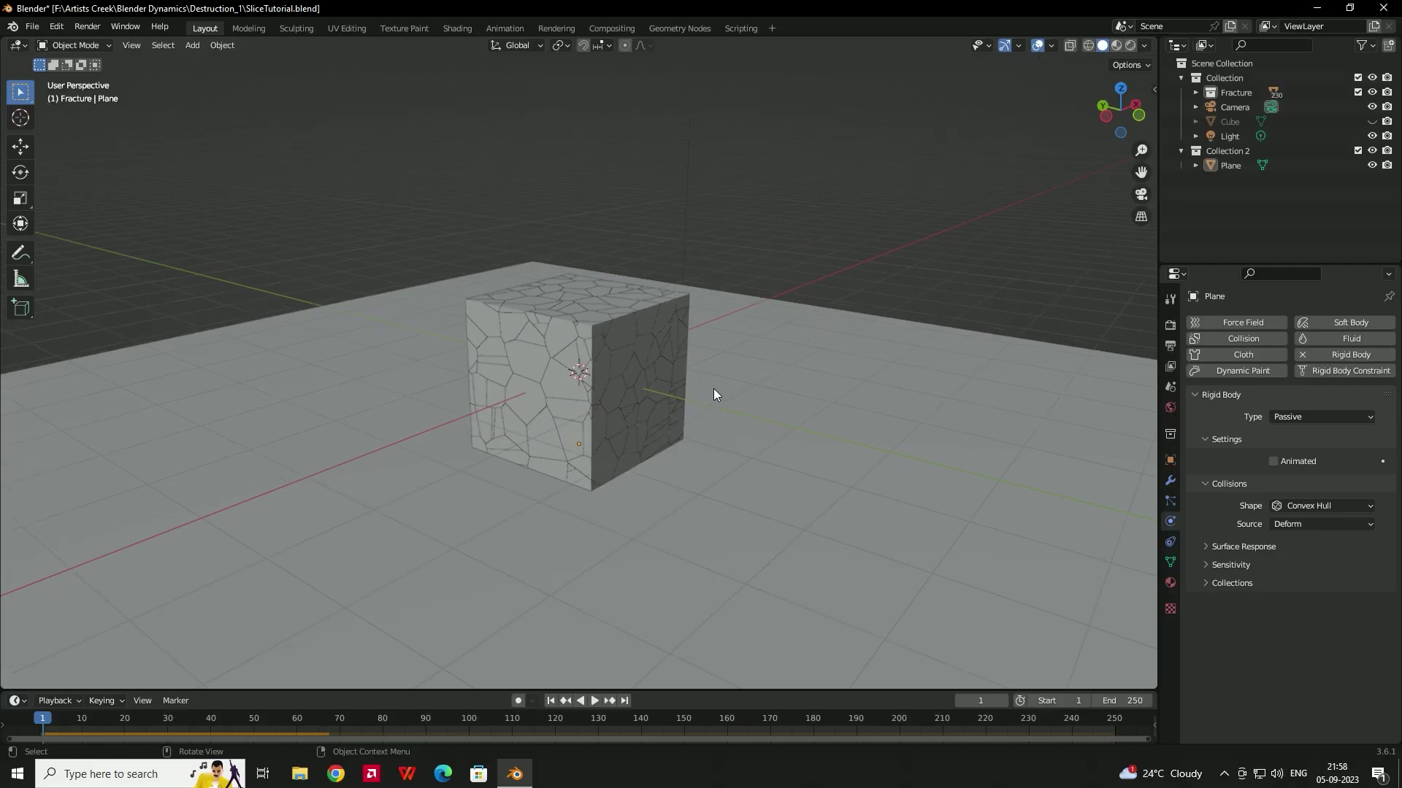
scroll(713, 388, down, 2)
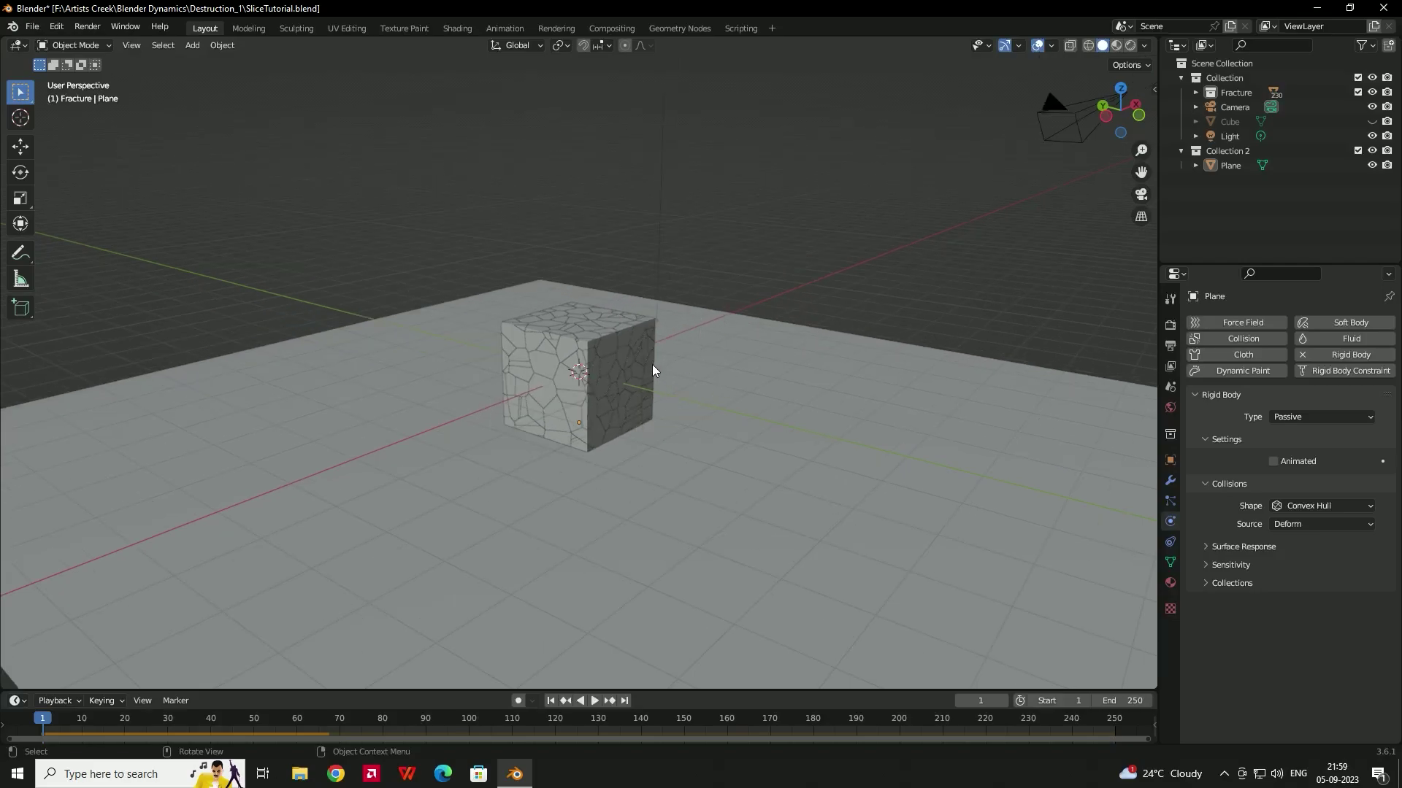
scroll(627, 380, up, 1)
middle_drag(756, 329, 724, 223)
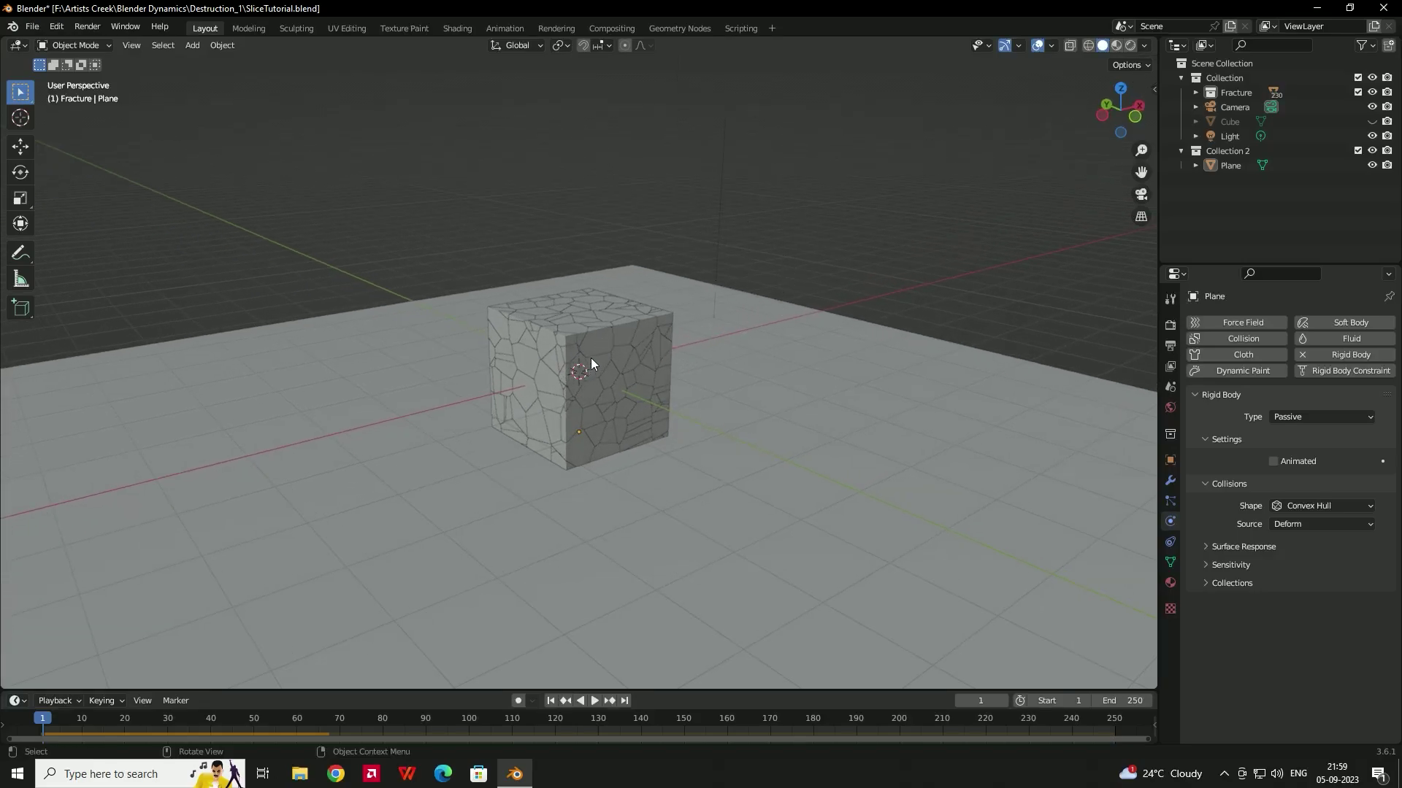
scroll(595, 417, down, 3)
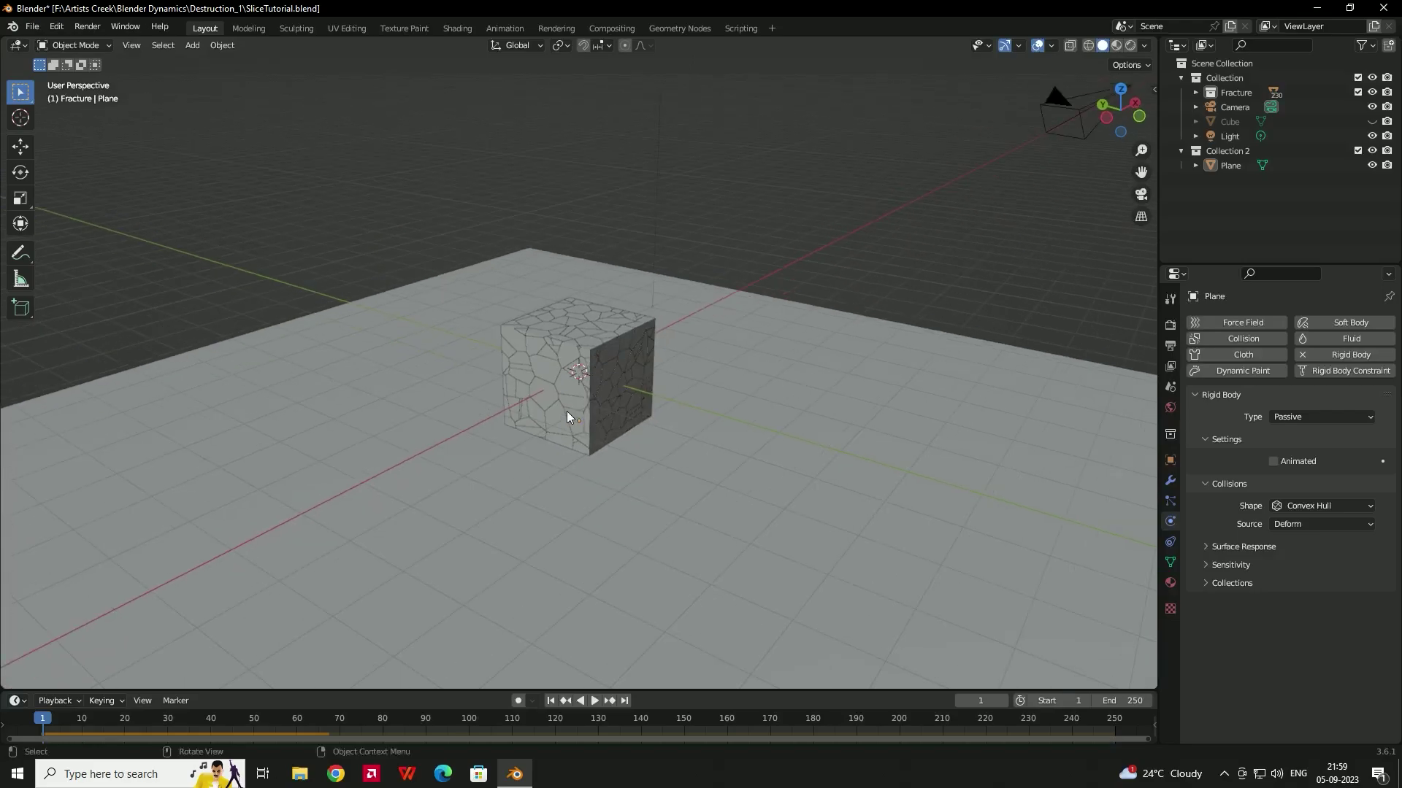
Save the scene file and collapse the main collection in the outliner.
key(ctrl+s)
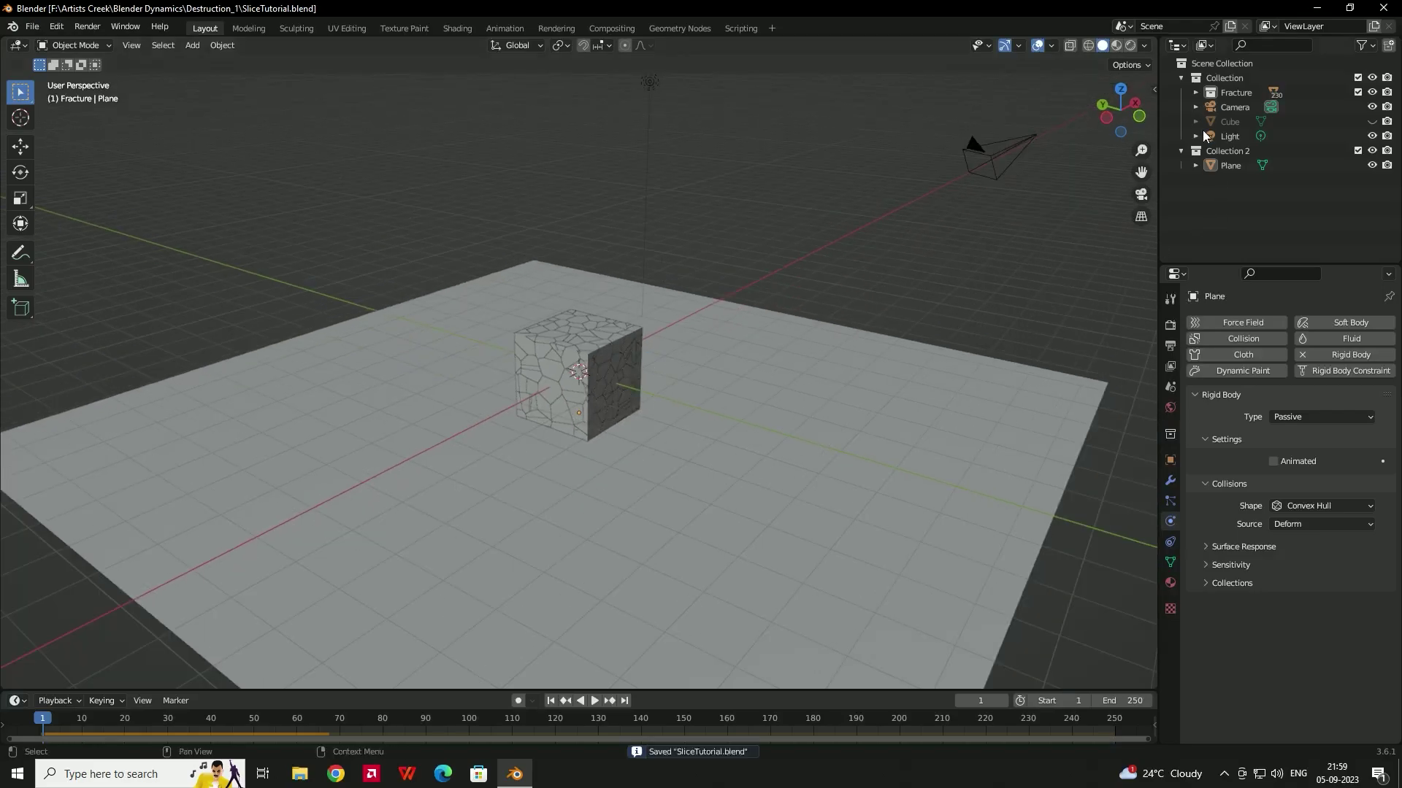
click(1182, 78)
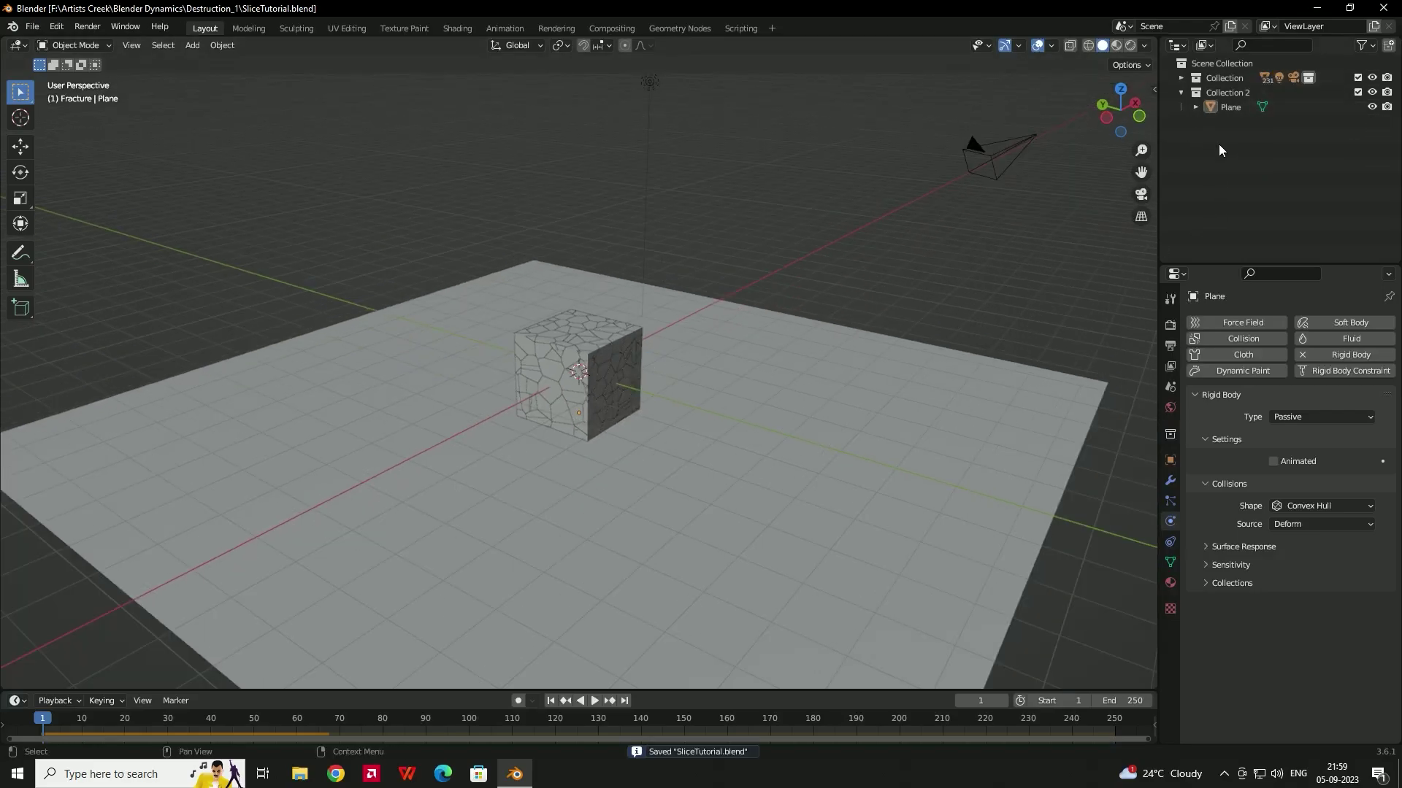
right_click(1187, 143)
click(1187, 142)
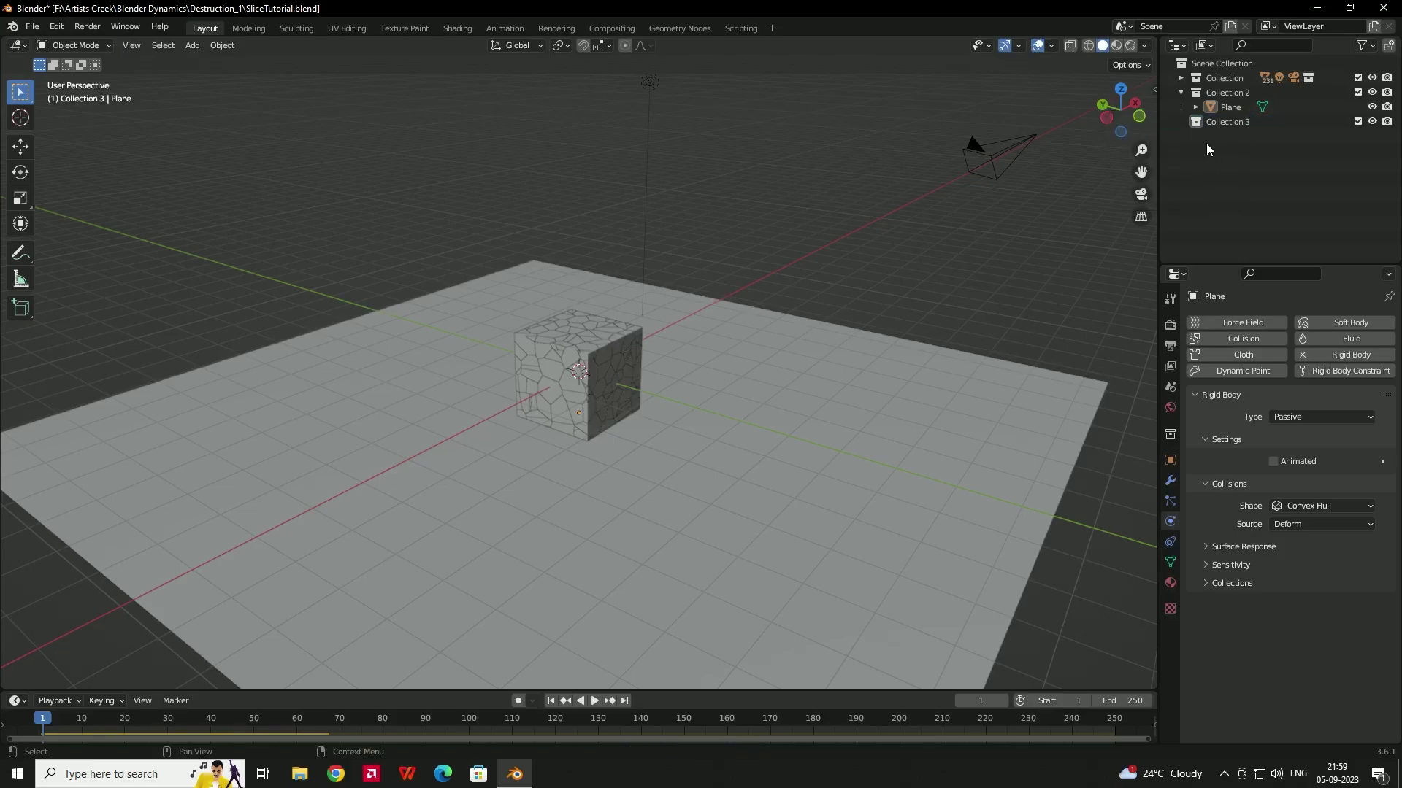
click(1309, 77)
key(x)
Collapse Collection 2 in the outliner and add a third collection to the scene as the active one.
click(1181, 92)
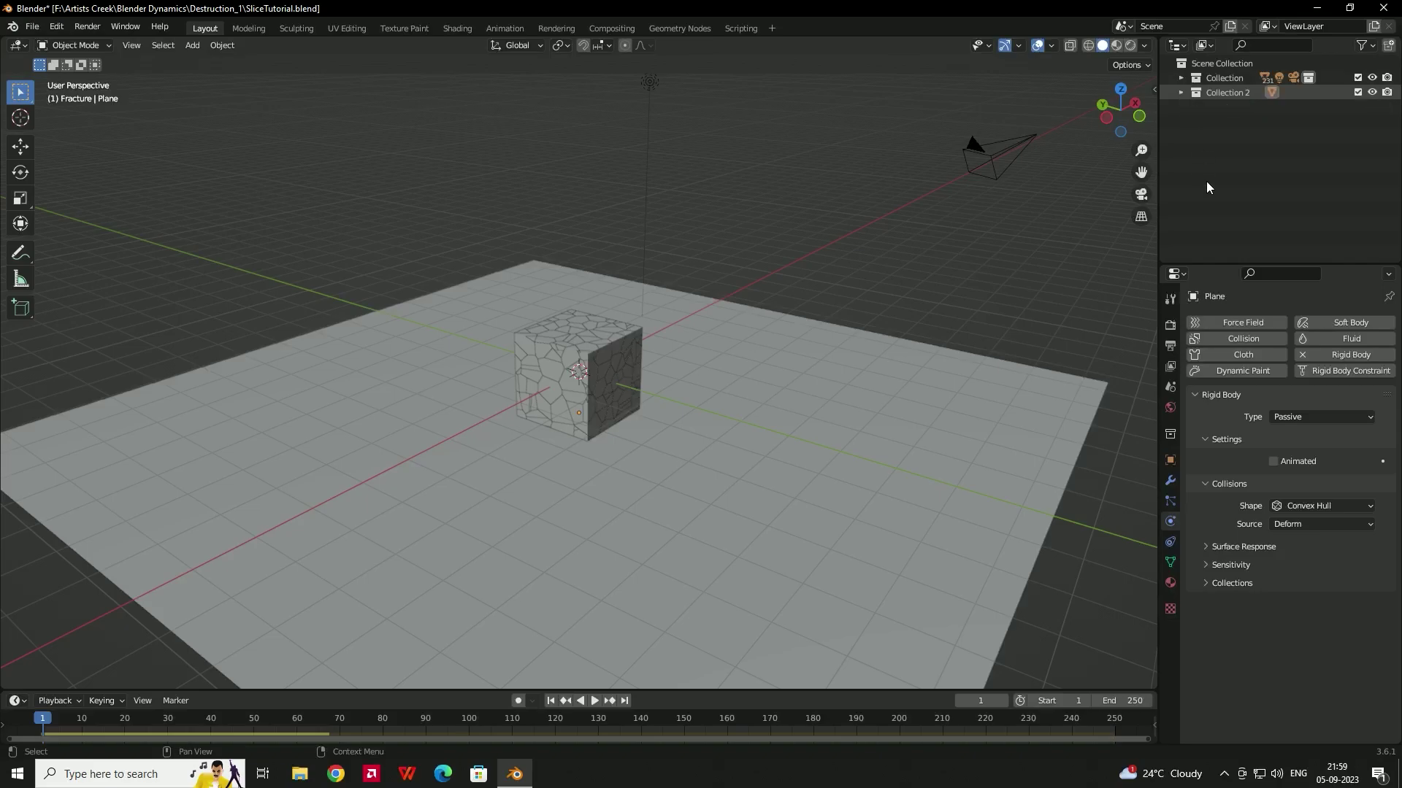
right_click(1189, 139)
click(1188, 134)
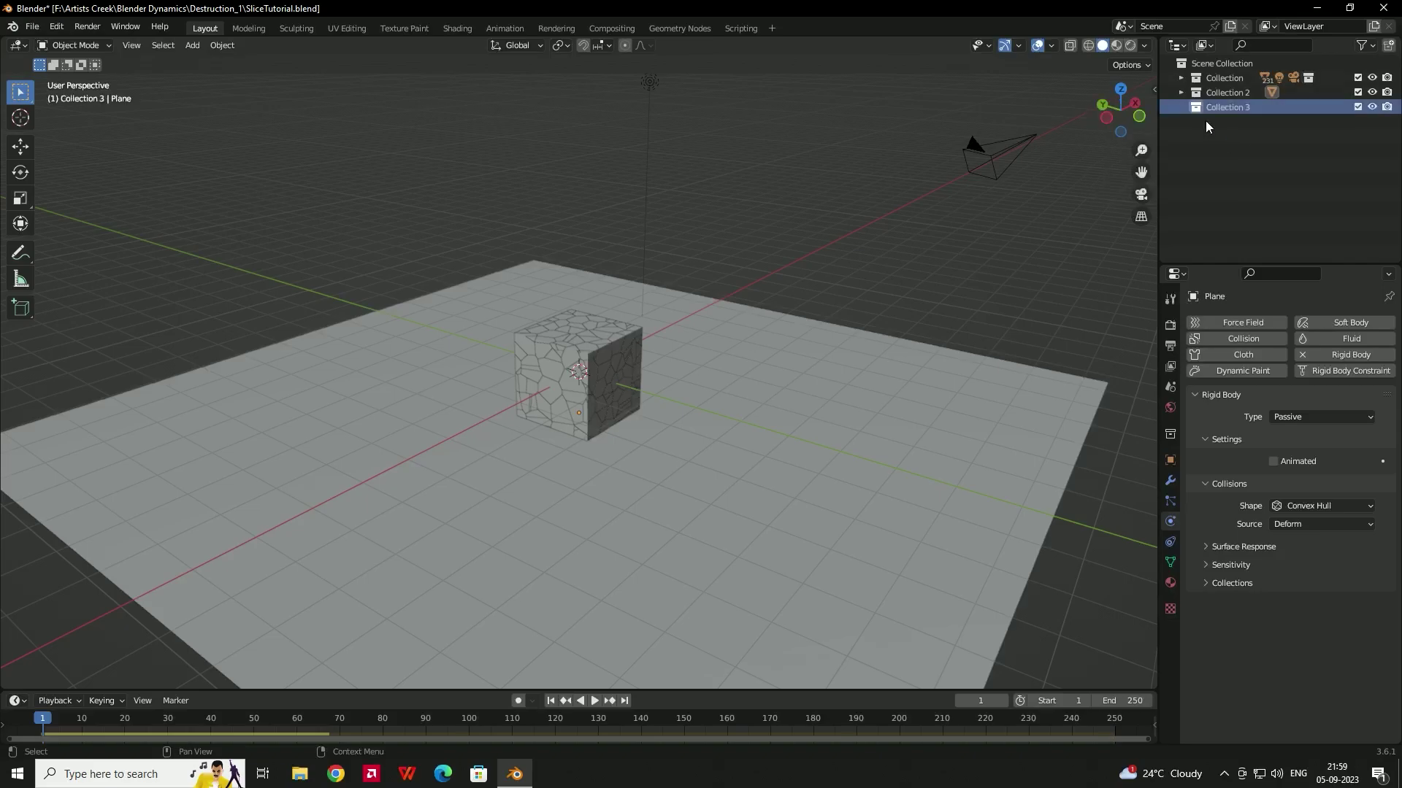
Save the scene and import the character animation Standing Melee Attack Downward.fbx into Collection 3.
mouse_move(643, 374)
middle_down()
mouse_move(642, 387)
mouse_move(638, 374)
middle_up()
key(ctrl+s)
click(33, 28)
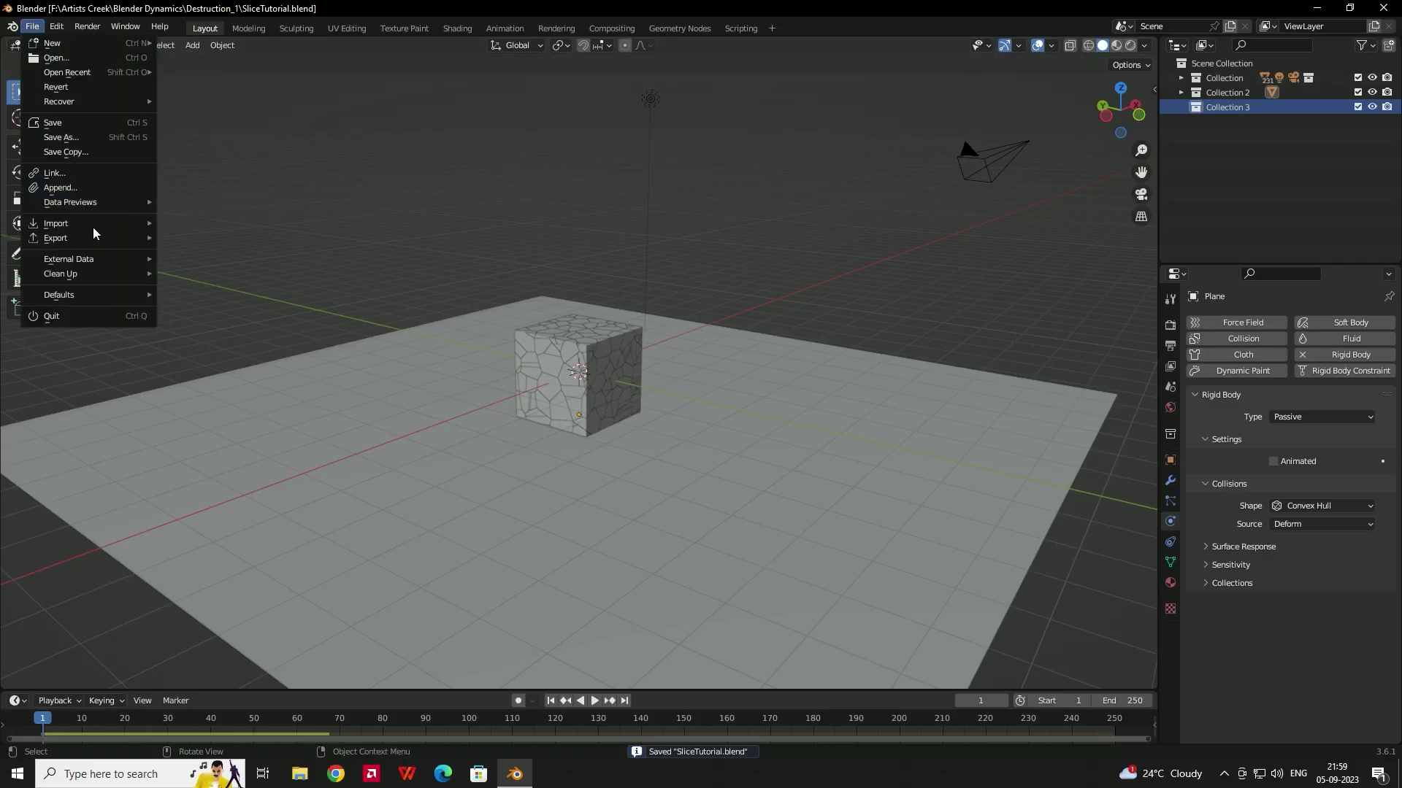
mouse_move(102, 224)
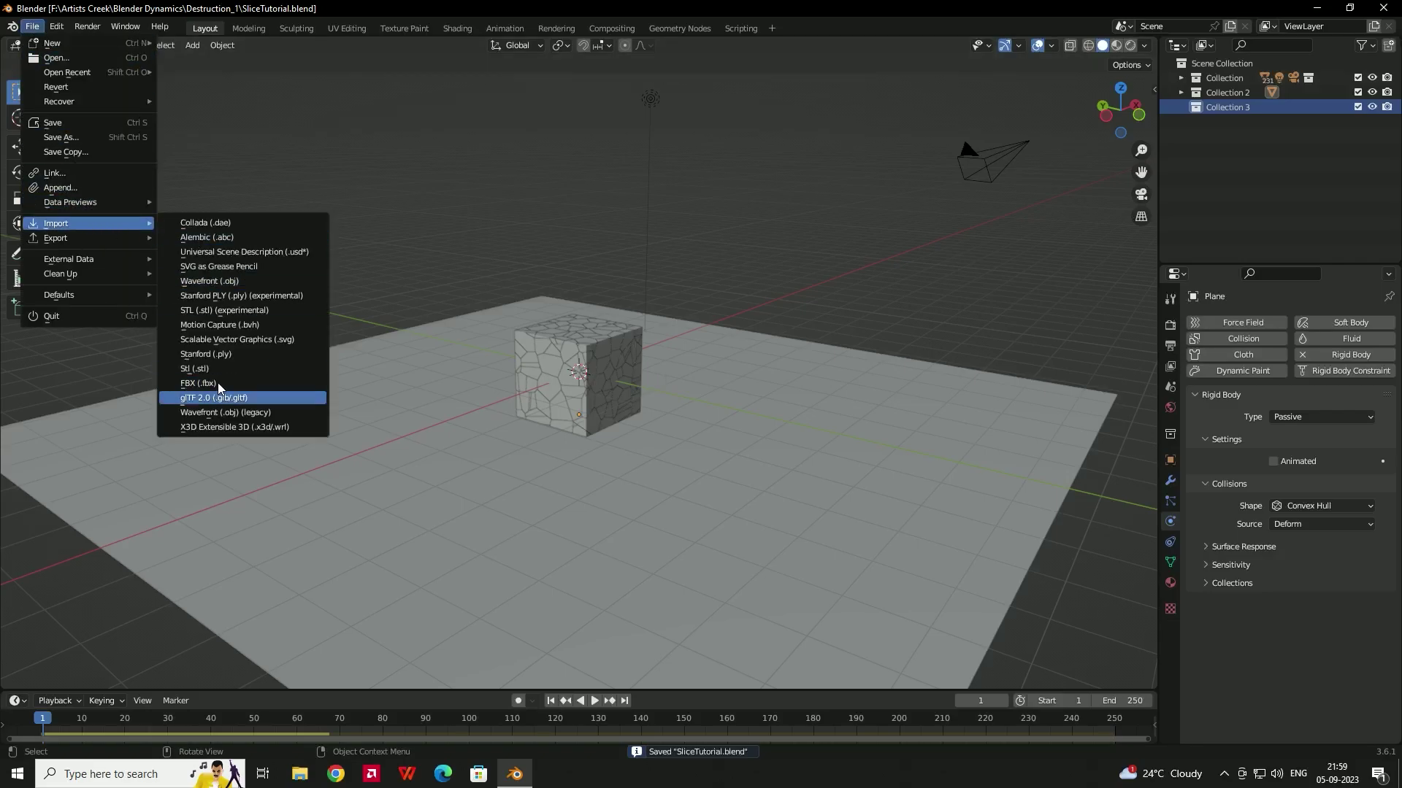
click(218, 385)
click(547, 241)
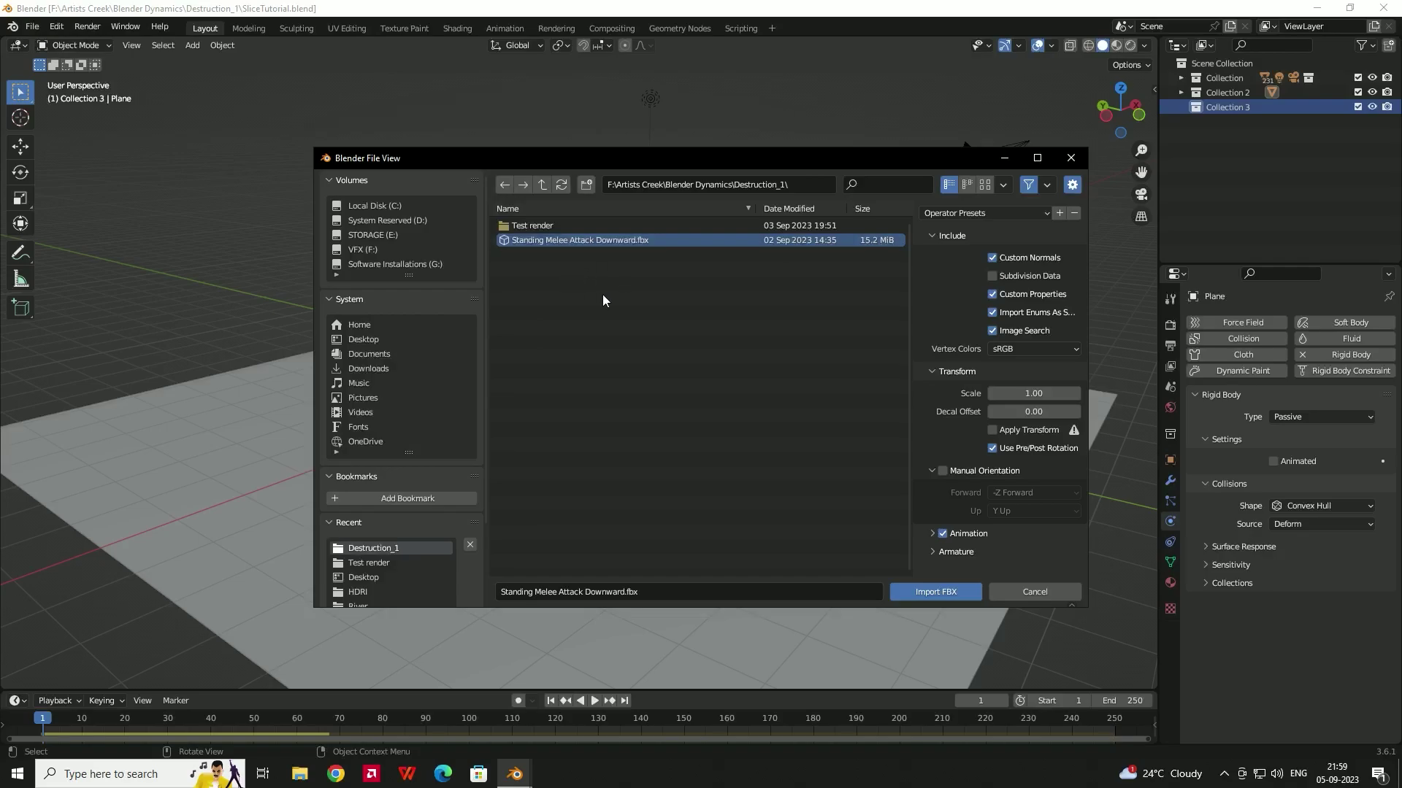
click(947, 593)
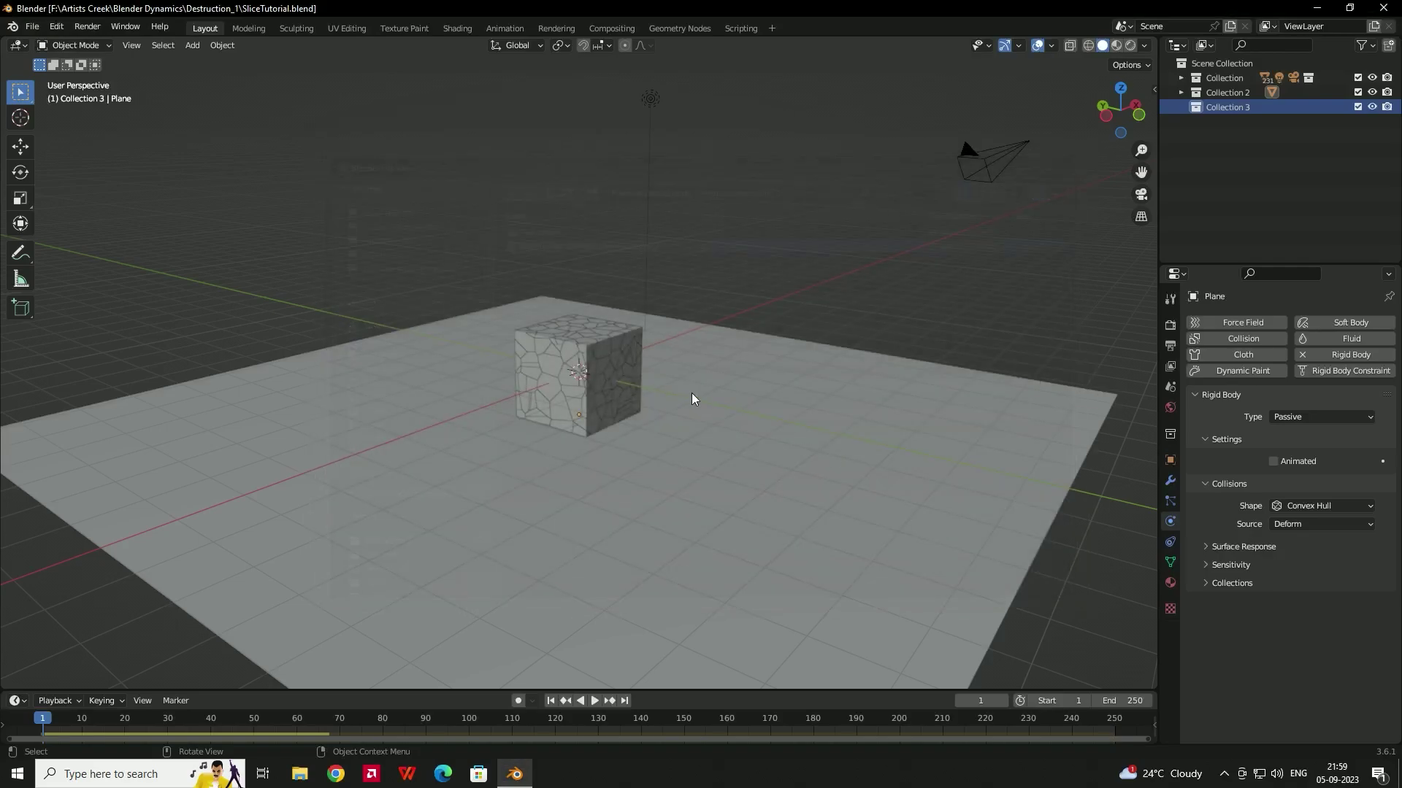
Scale the imported armature to suit the fractured cube and move it so the knight stands facing the cube.
middle_drag(691, 384, 857, 323)
key(s)
click(678, 350)
key(g)
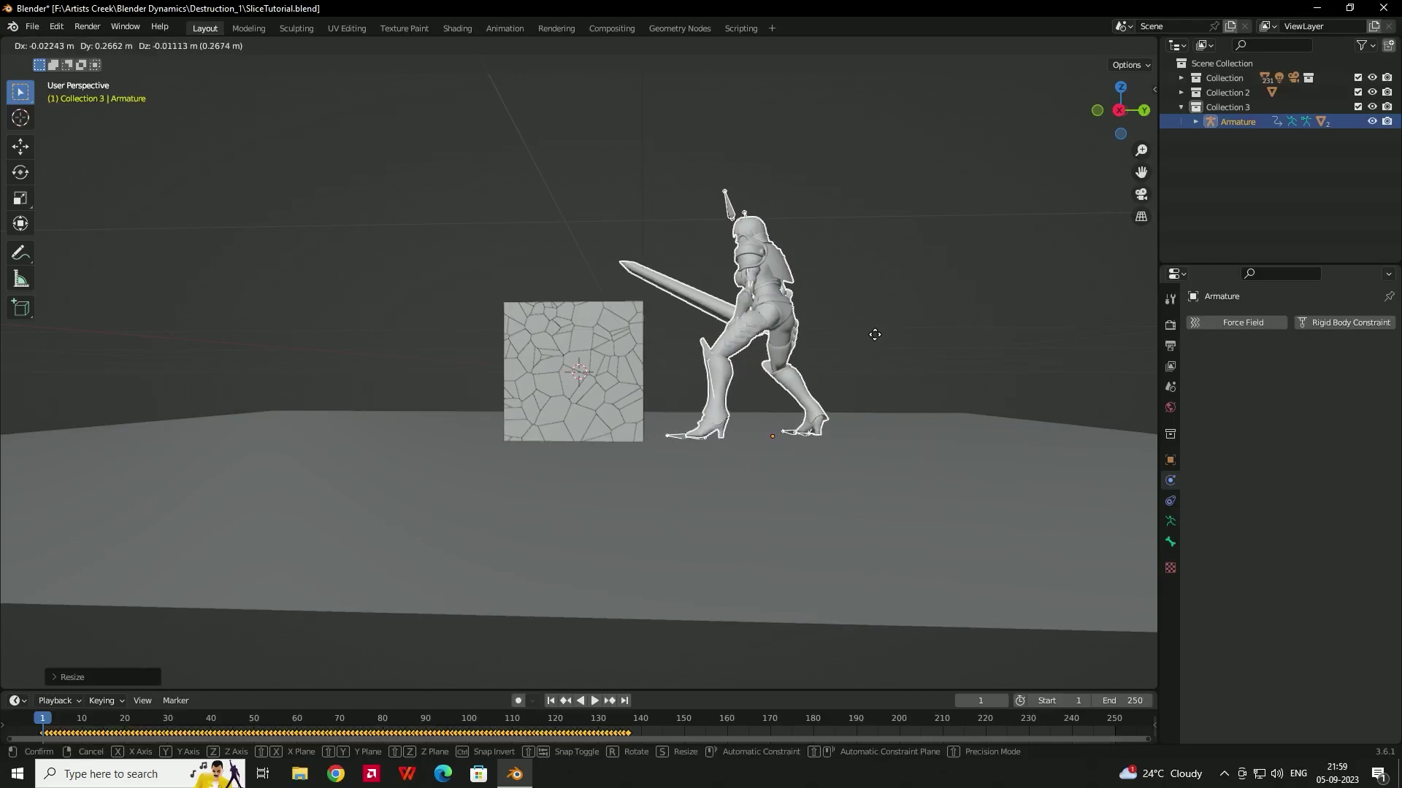
click(869, 336)
Play the animation to check the sword swing against the cube, stop it, and return to frame 1.
middle_drag(870, 336, 593, 633)
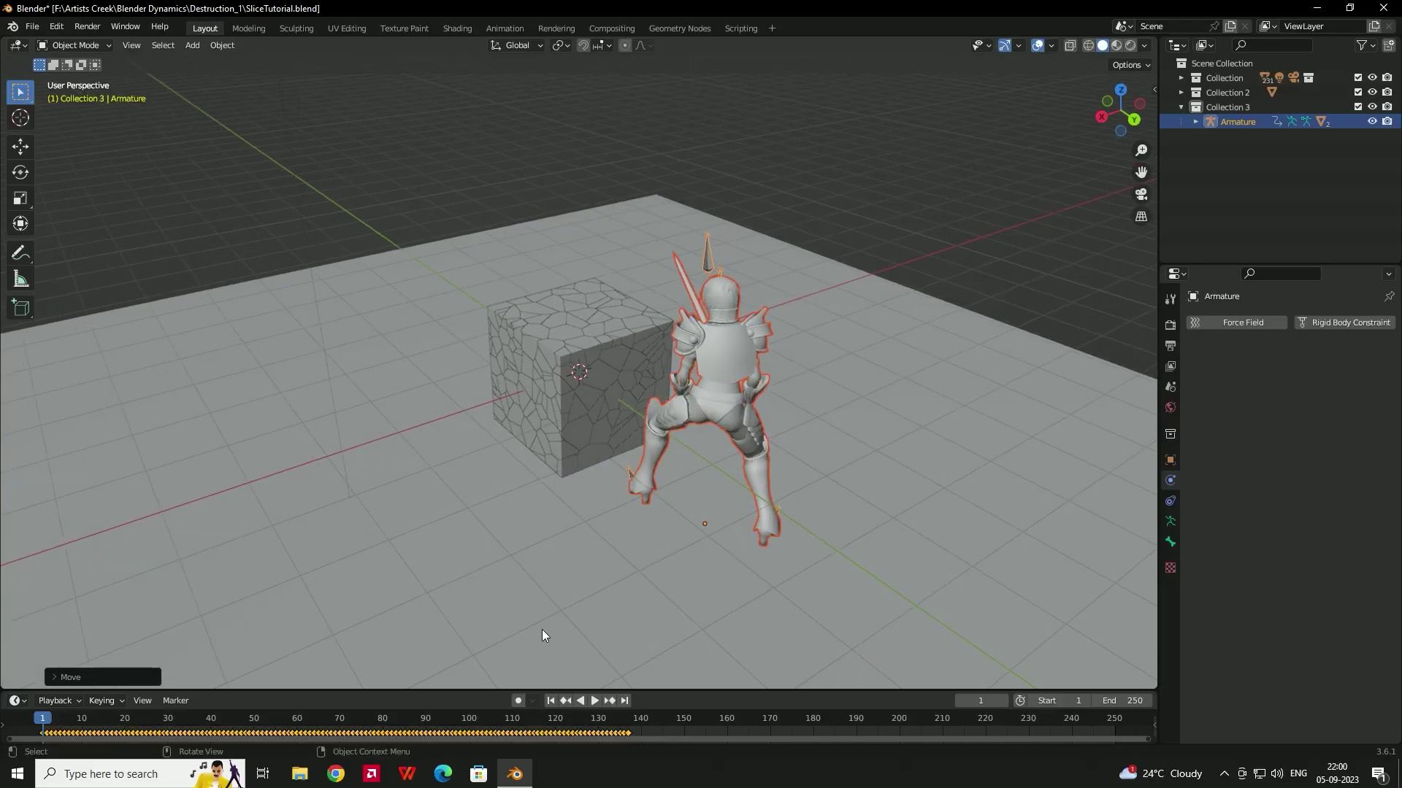
click(596, 701)
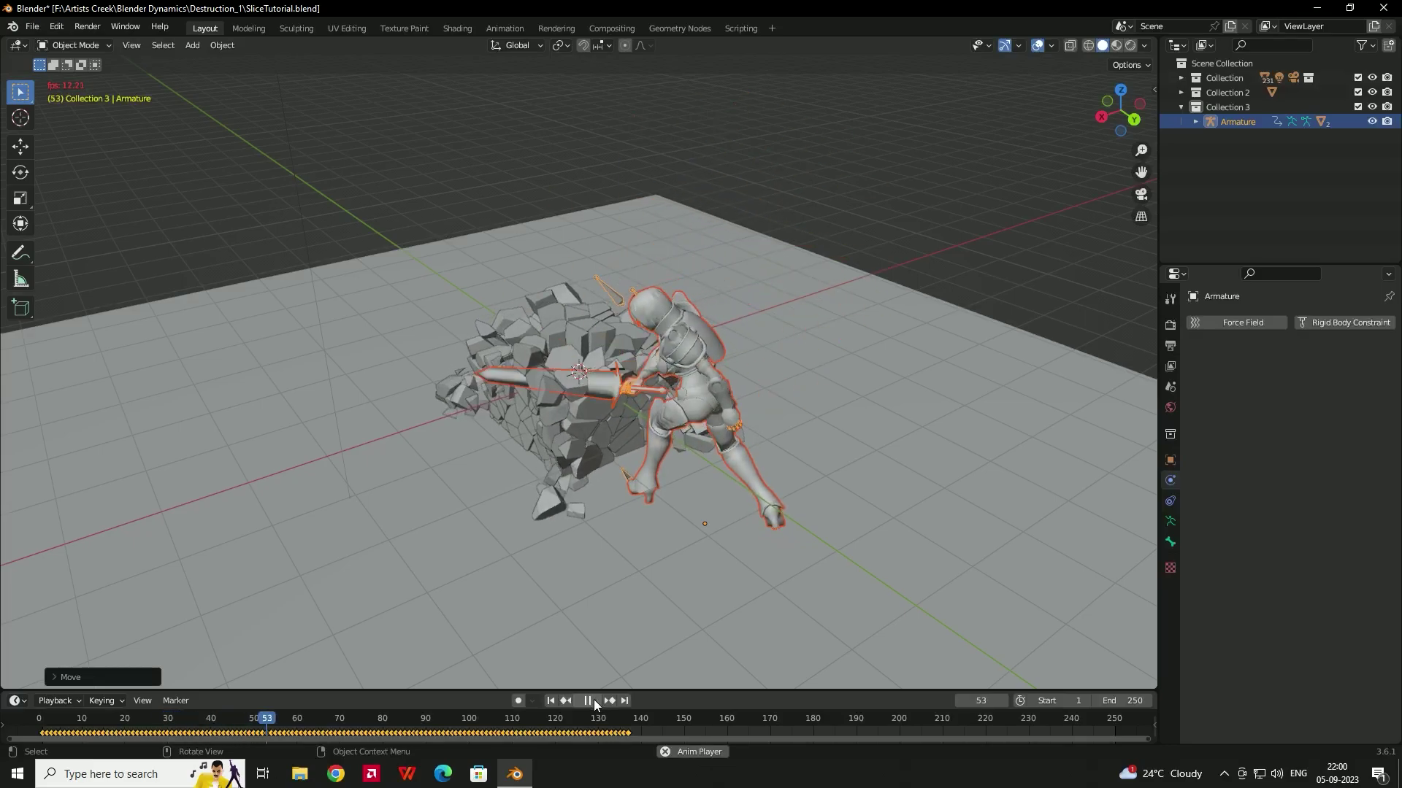
click(594, 699)
middle_drag(676, 458, 615, 374)
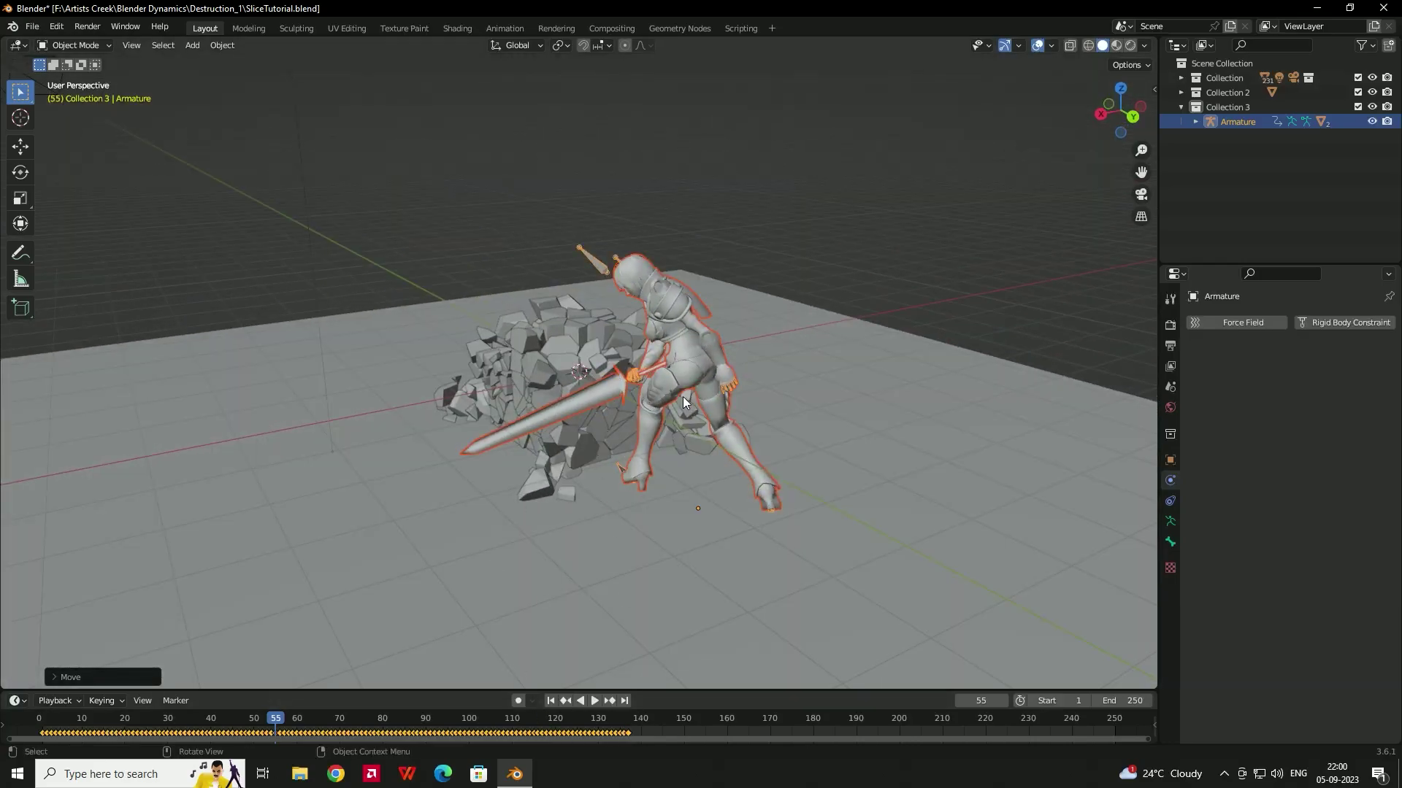
click(551, 700)
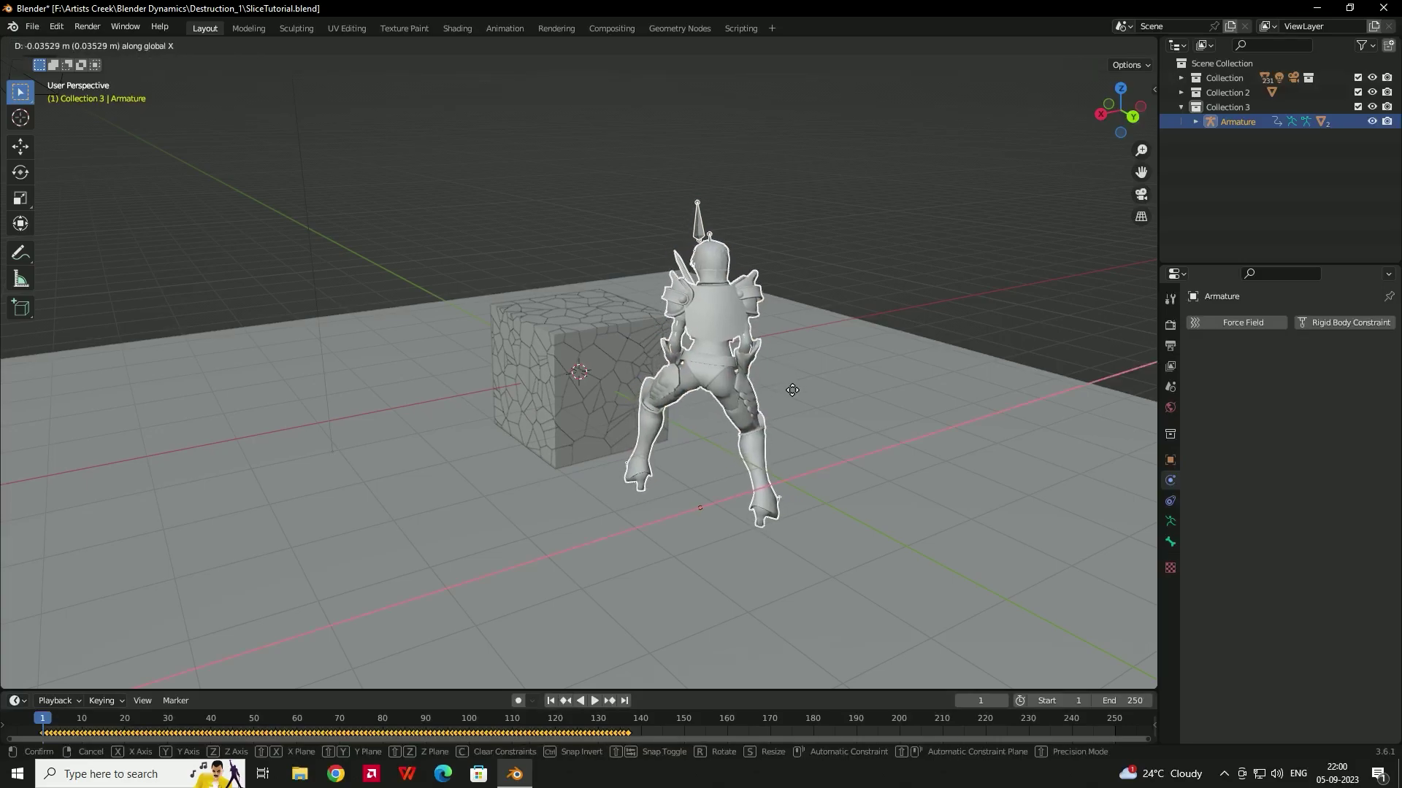
Shift the armature slightly along the global X axis, replay the sword swing to check its alignment, and return to frame 1.
click(816, 390)
middle_drag(814, 384, 759, 540)
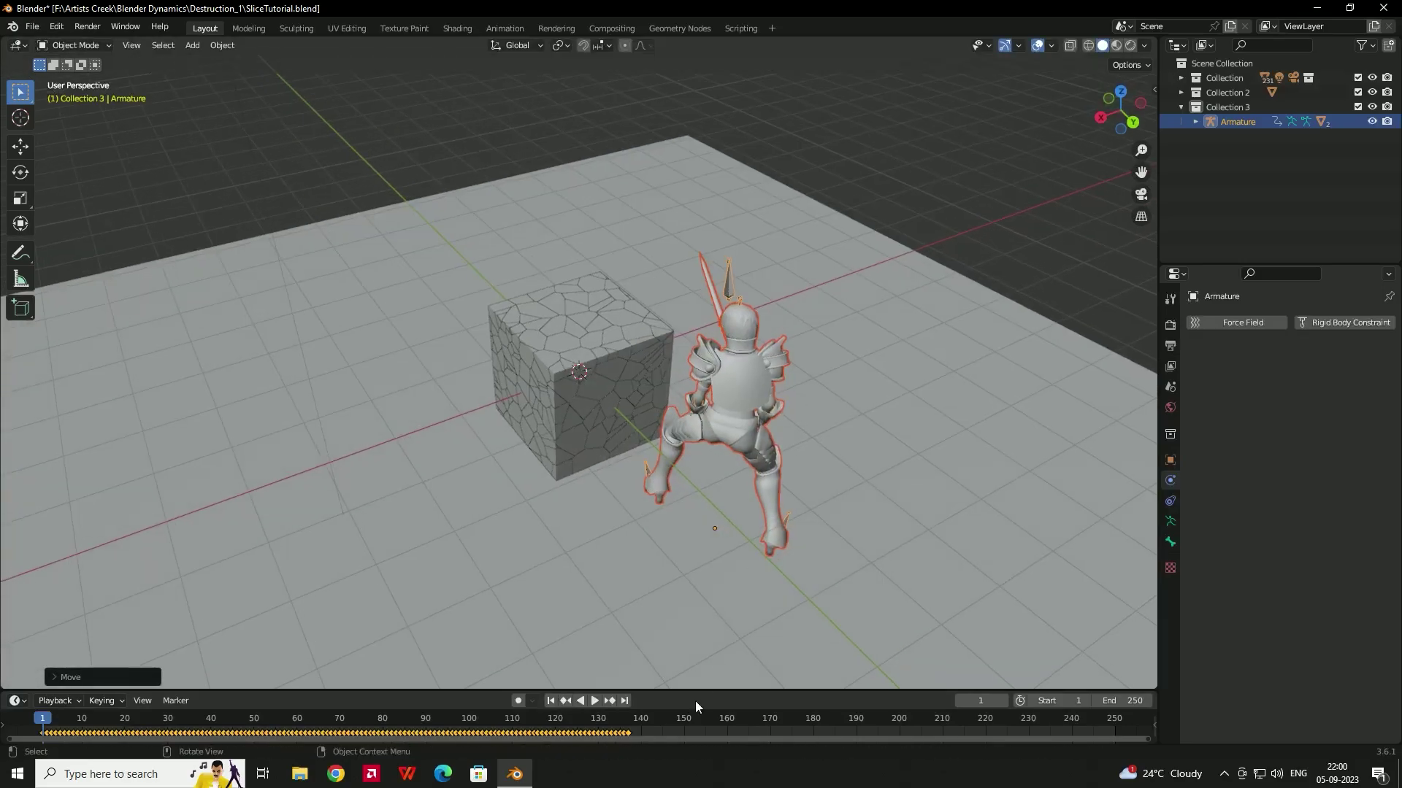
click(599, 702)
click(599, 703)
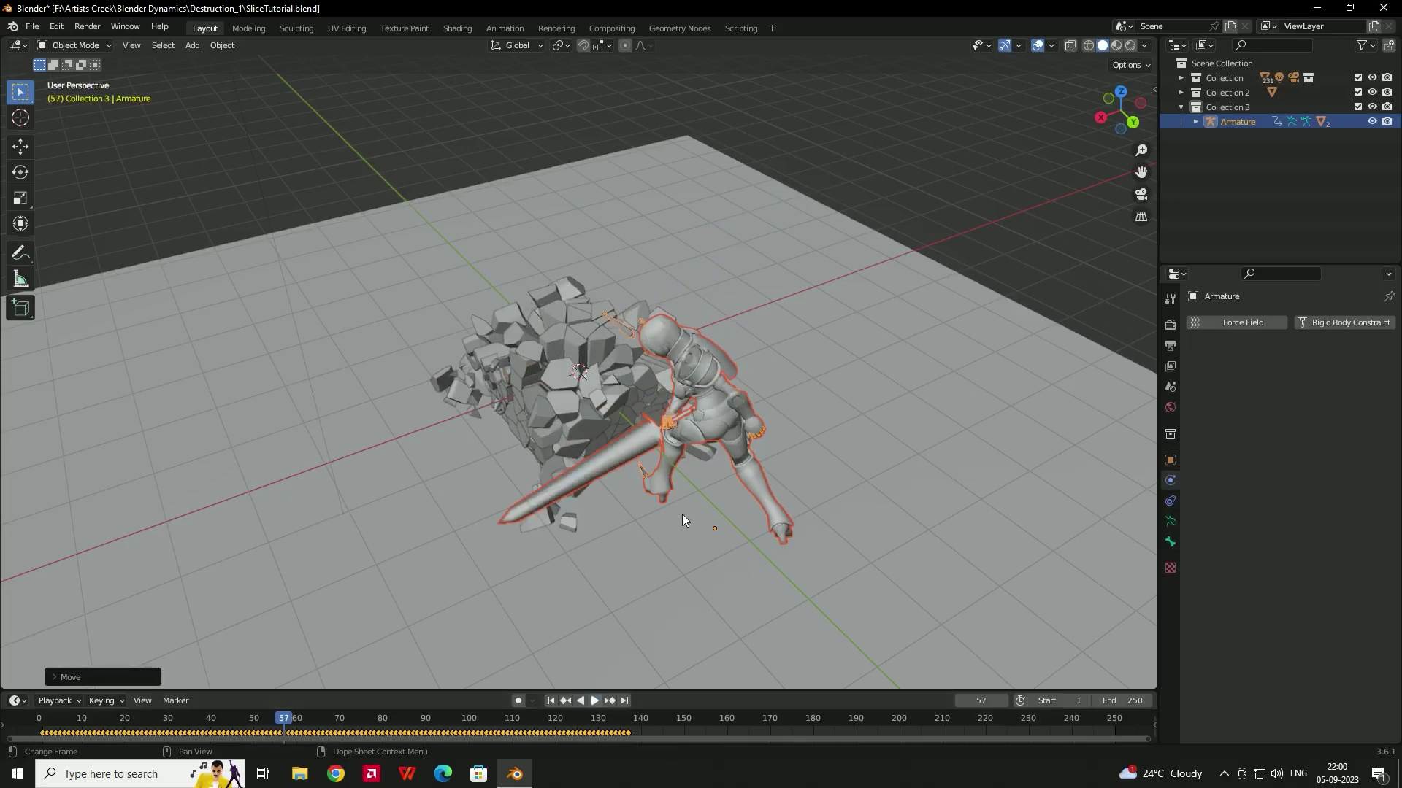
middle_drag(681, 514, 676, 482)
click(550, 700)
Select a fragment on the cube's upper edge facing the knight and enable Start Deactivated in its rigid body deactivation settings.
middle_drag(657, 555, 620, 354)
click(619, 353)
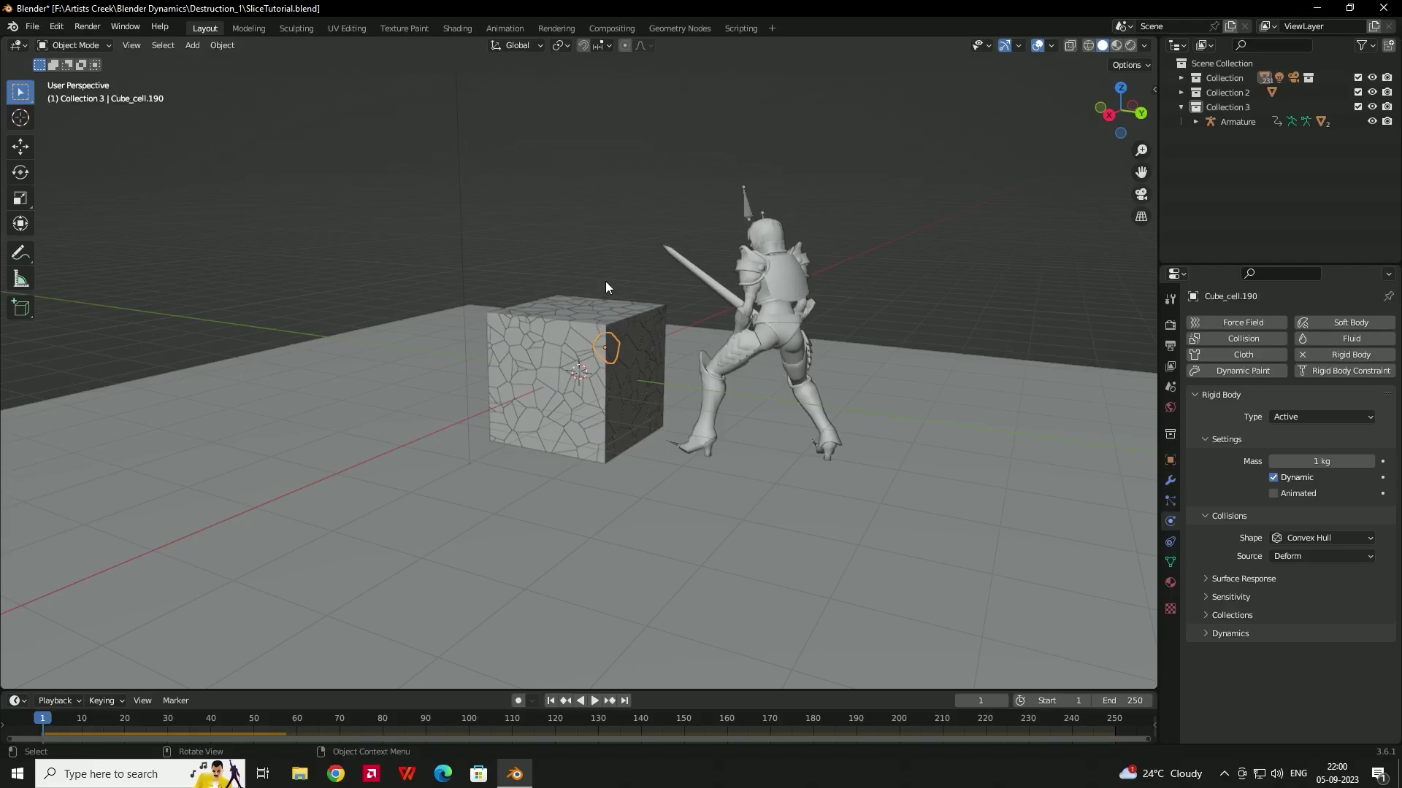
scroll(632, 358, up, 2)
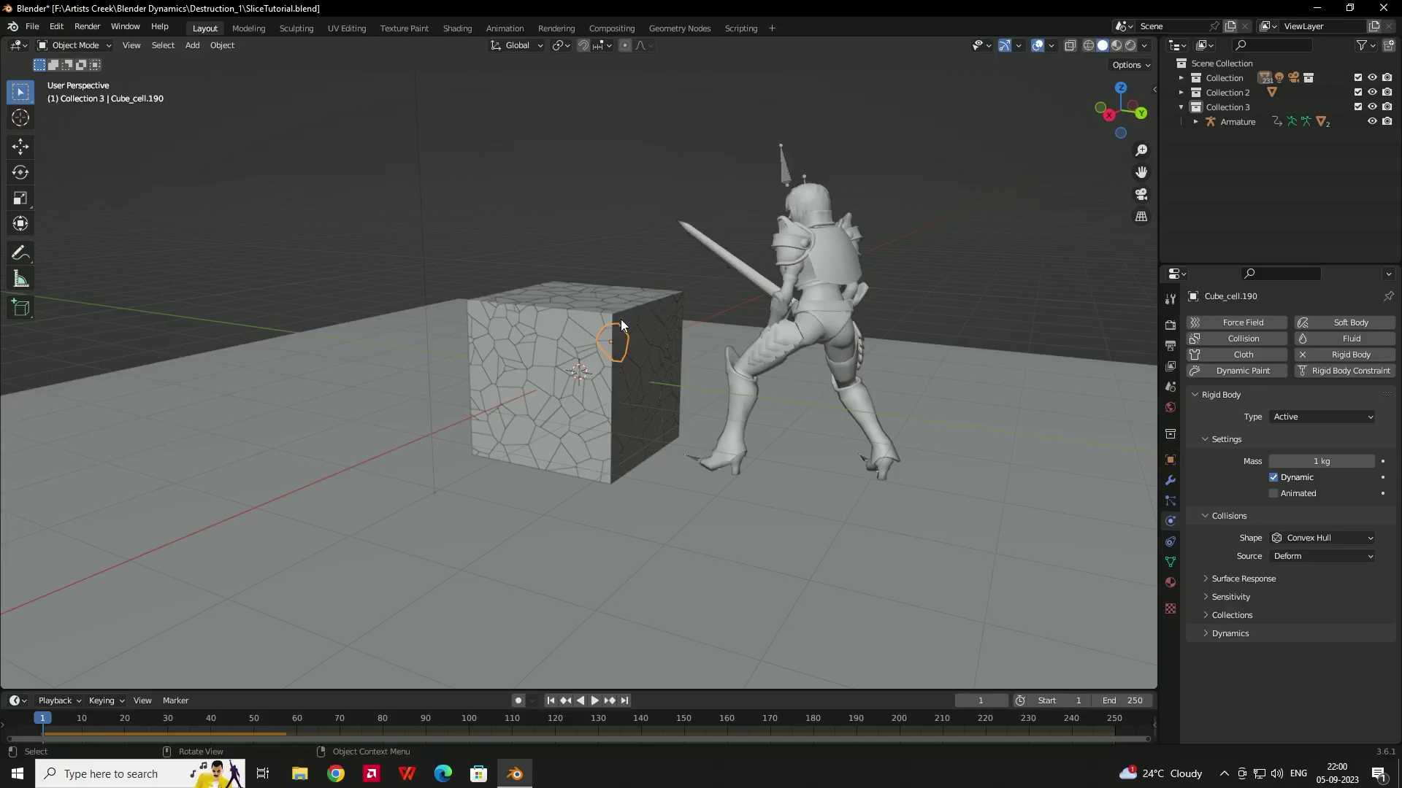
scroll(690, 420, up, 3)
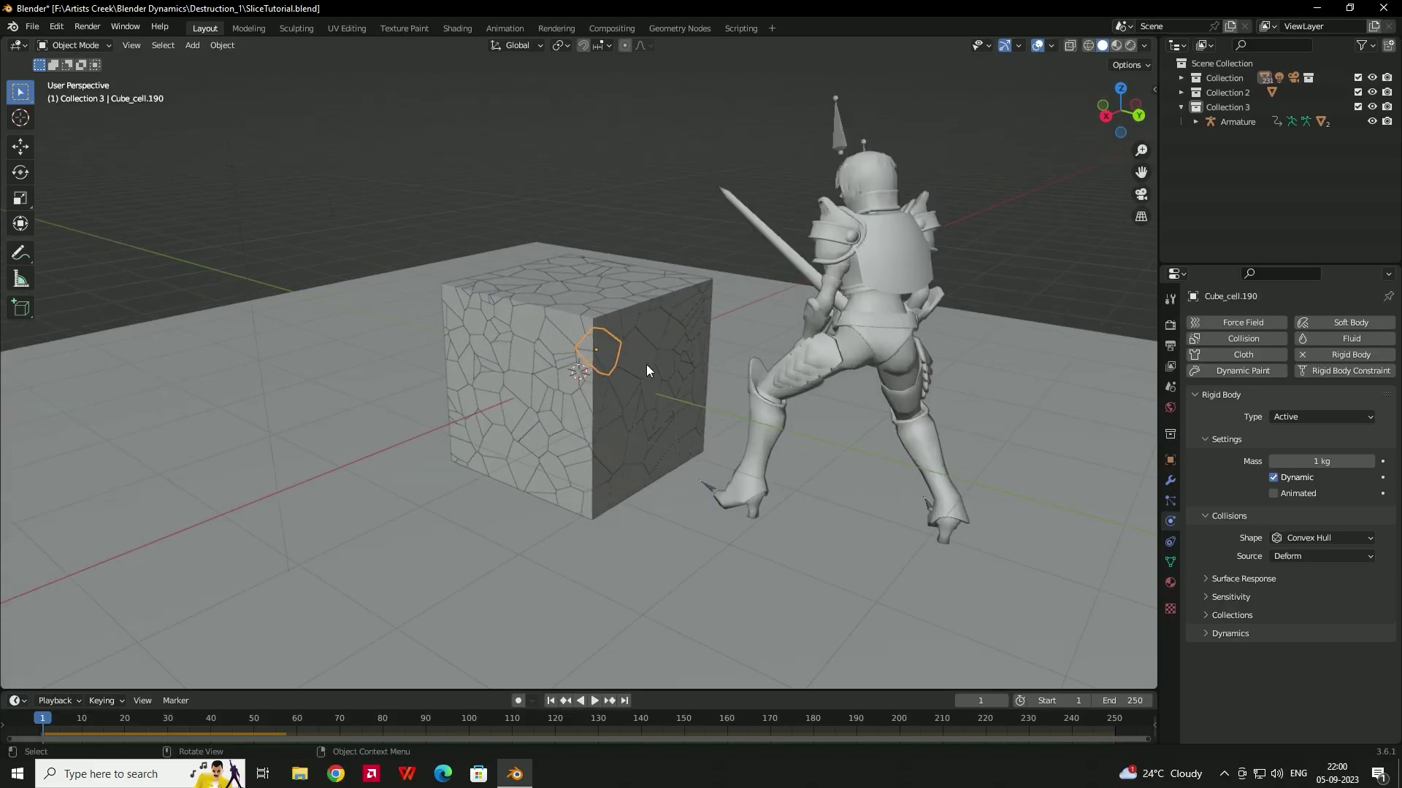
middle_drag(634, 356, 663, 419)
middle_drag(667, 293, 647, 344)
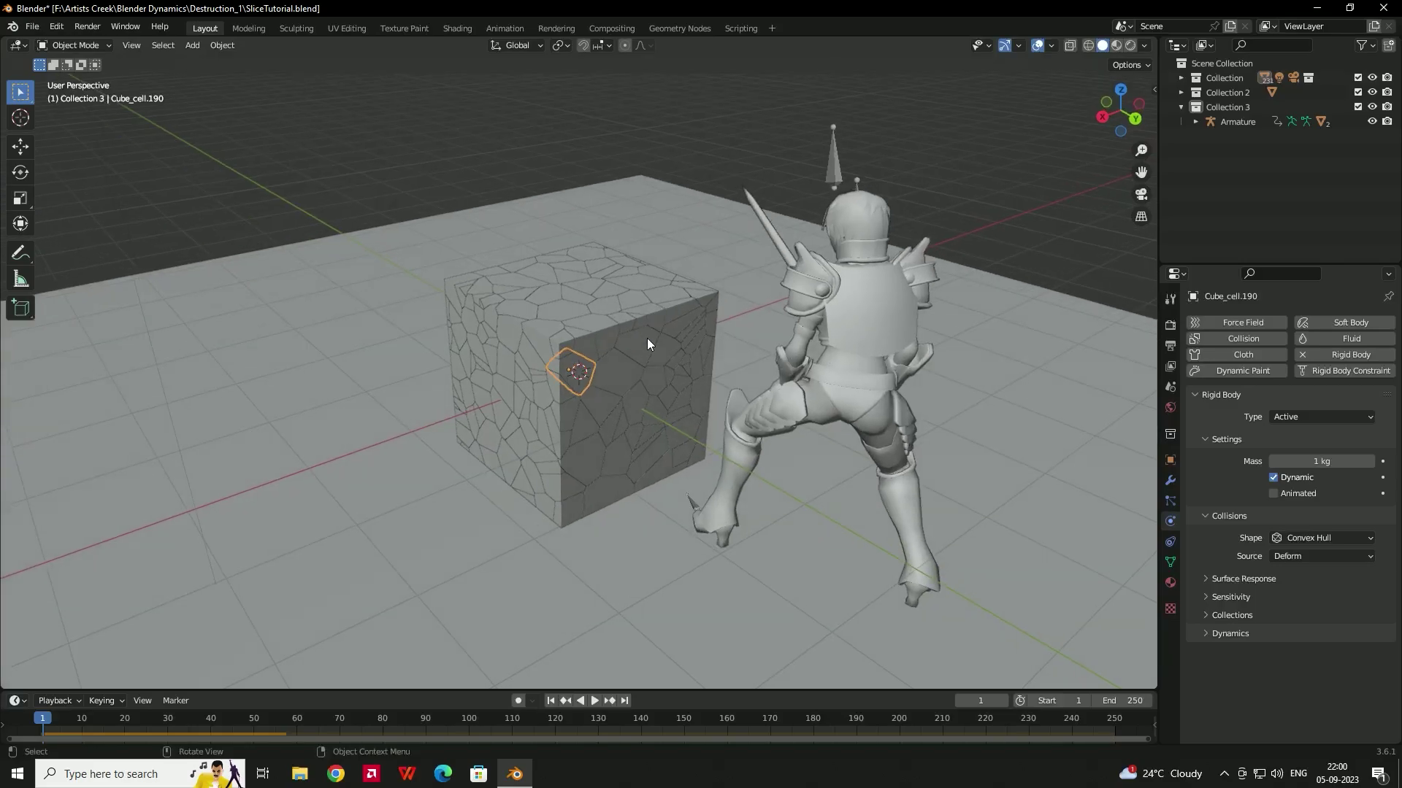
scroll(650, 365, up, 2)
click(636, 309)
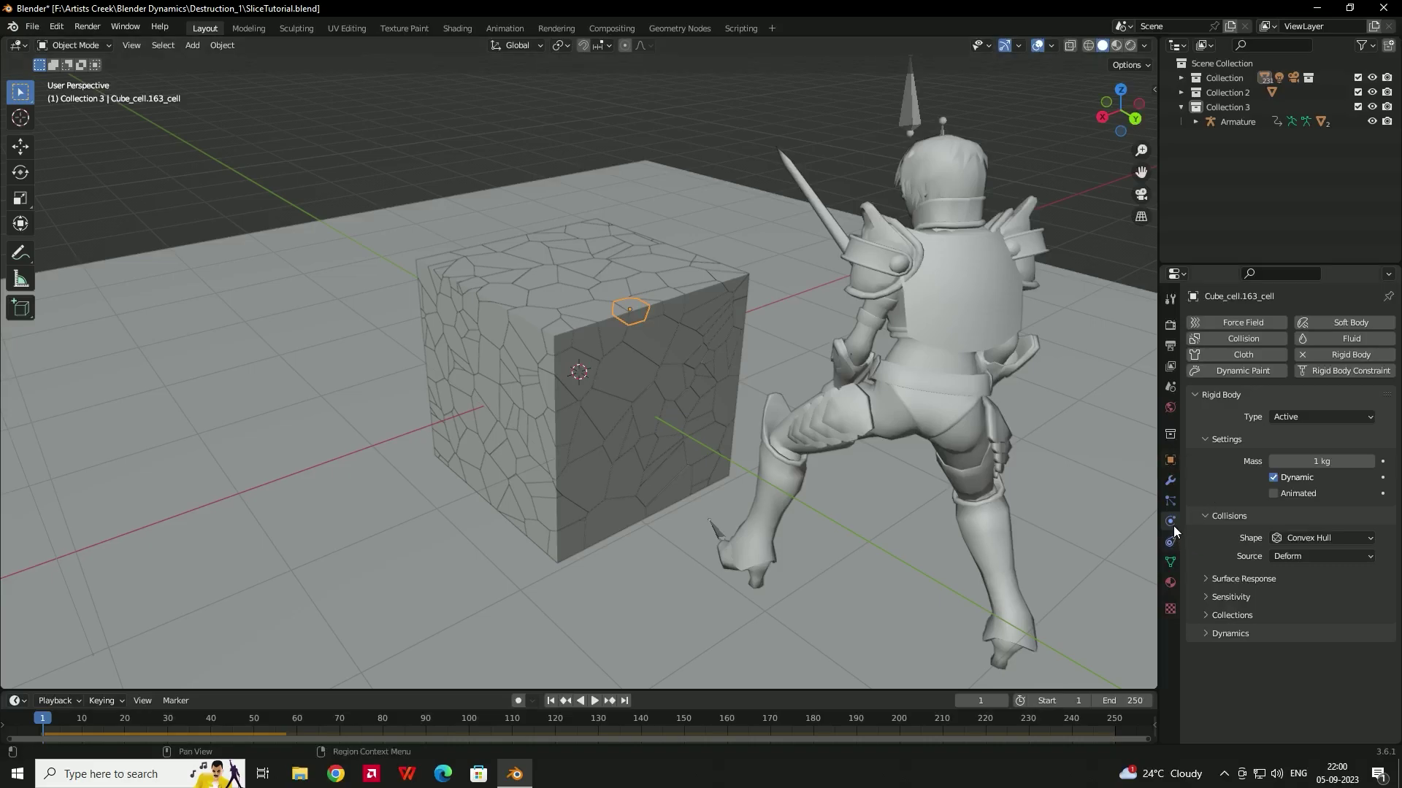
click(1206, 633)
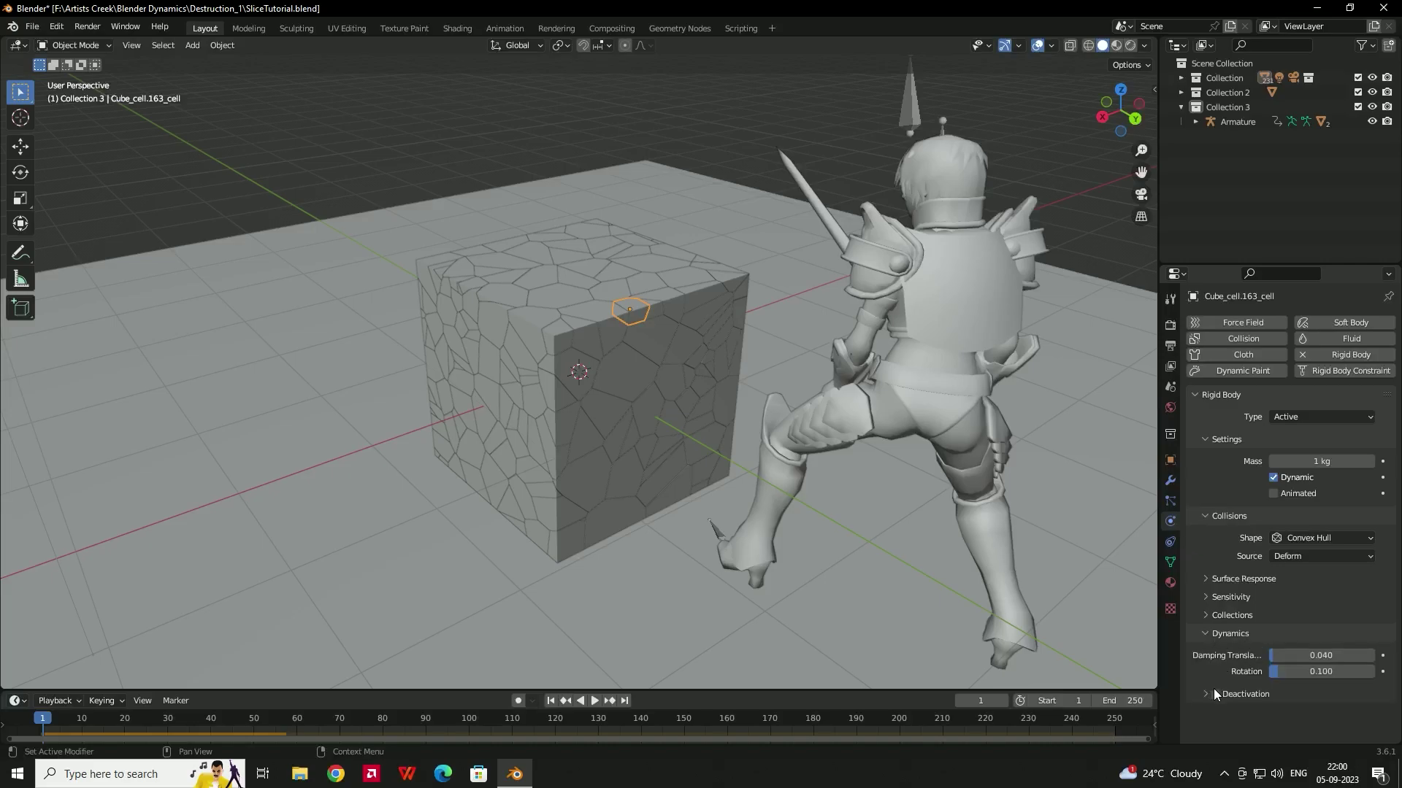
click(1205, 693)
scroll(1219, 582, down, 1)
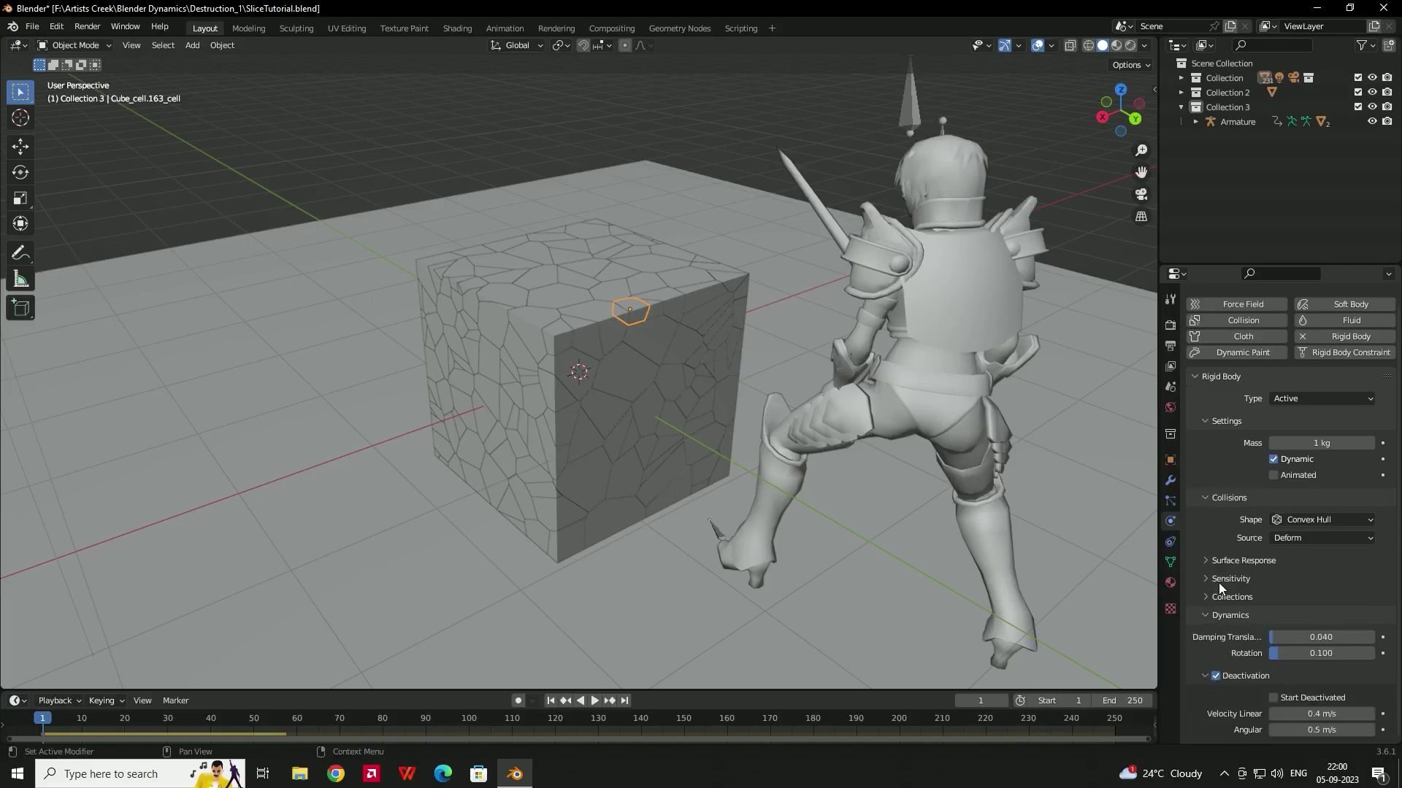
click(1273, 697)
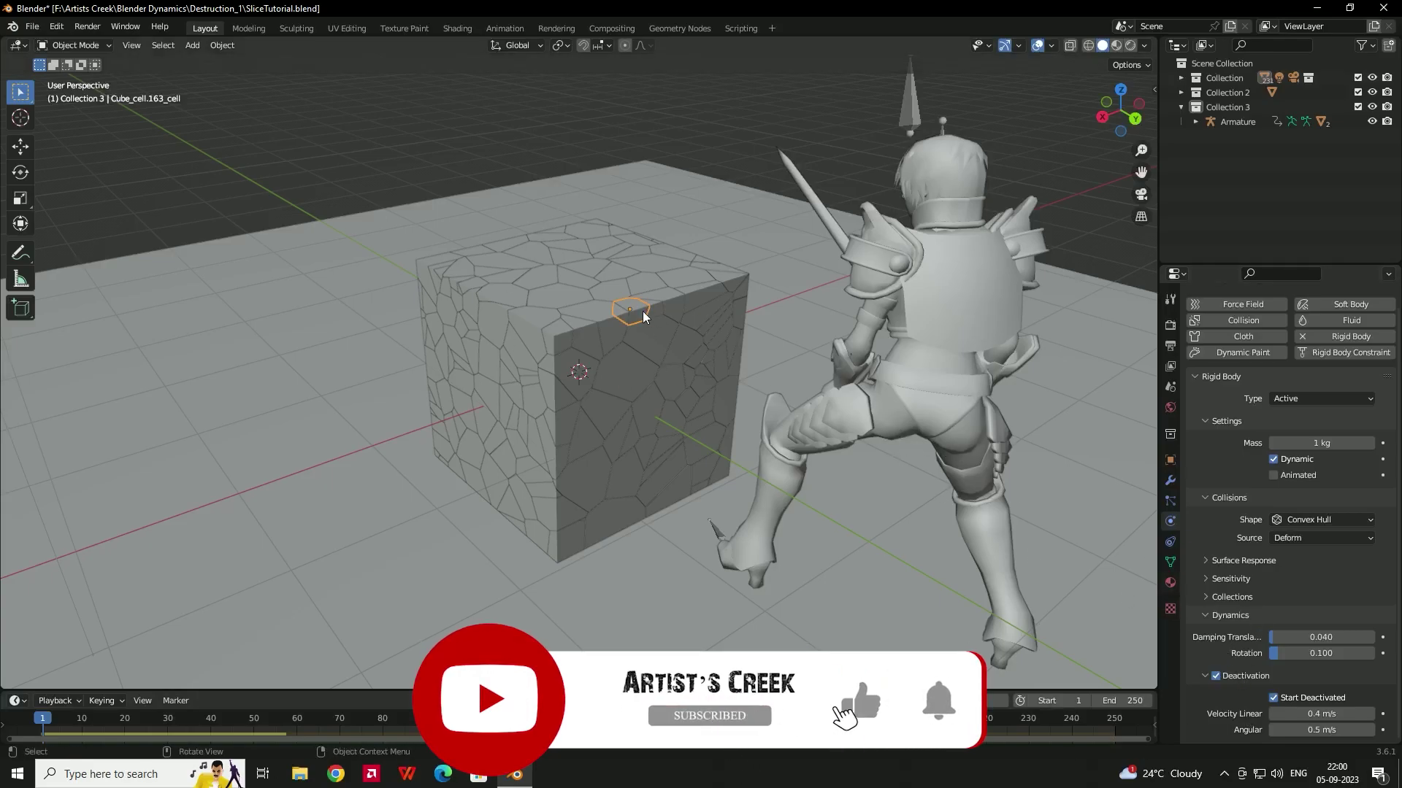
Select all objects in the Fracture collection and copy the rigid body settings to them from the active fragment.
click(1181, 78)
click(1246, 91)
right_click(1236, 90)
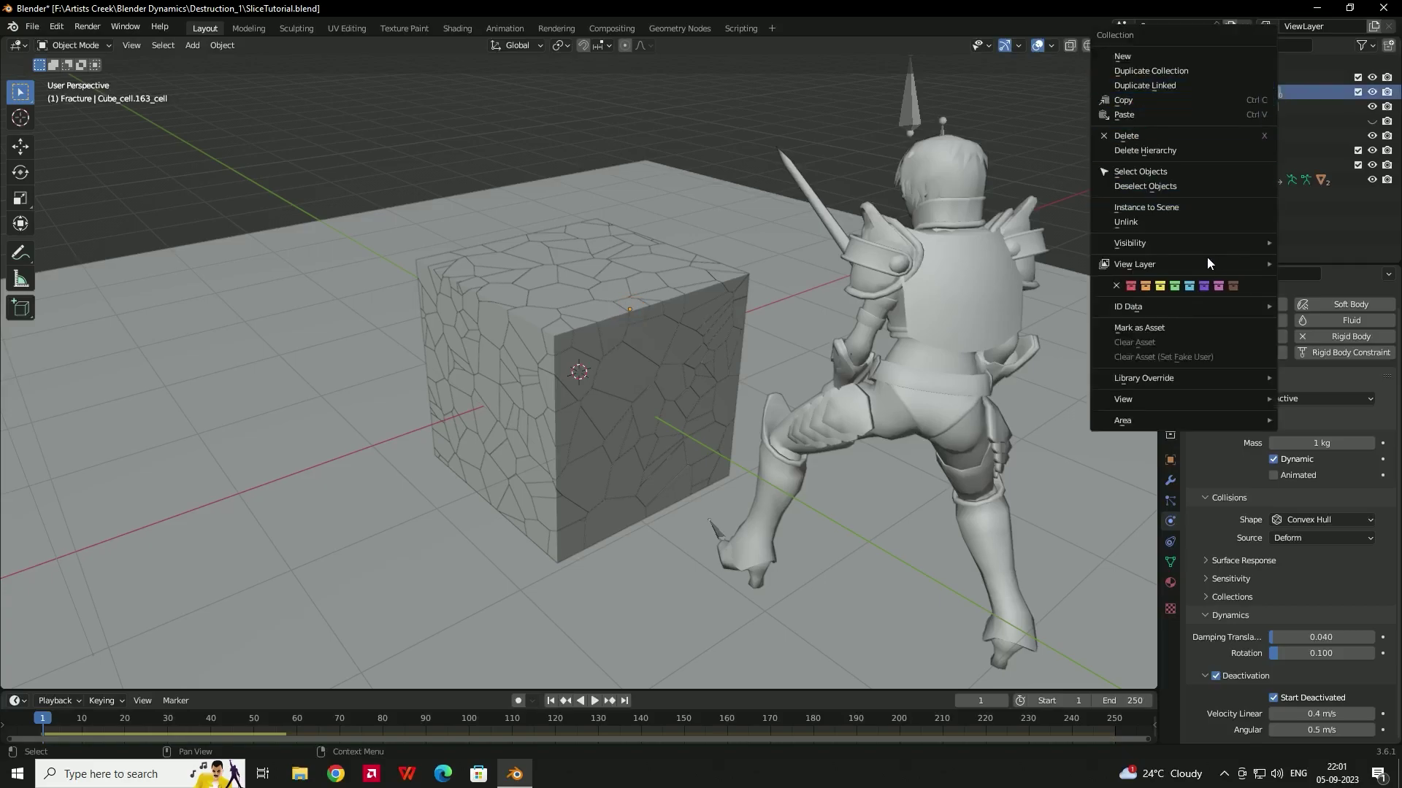
click(1160, 171)
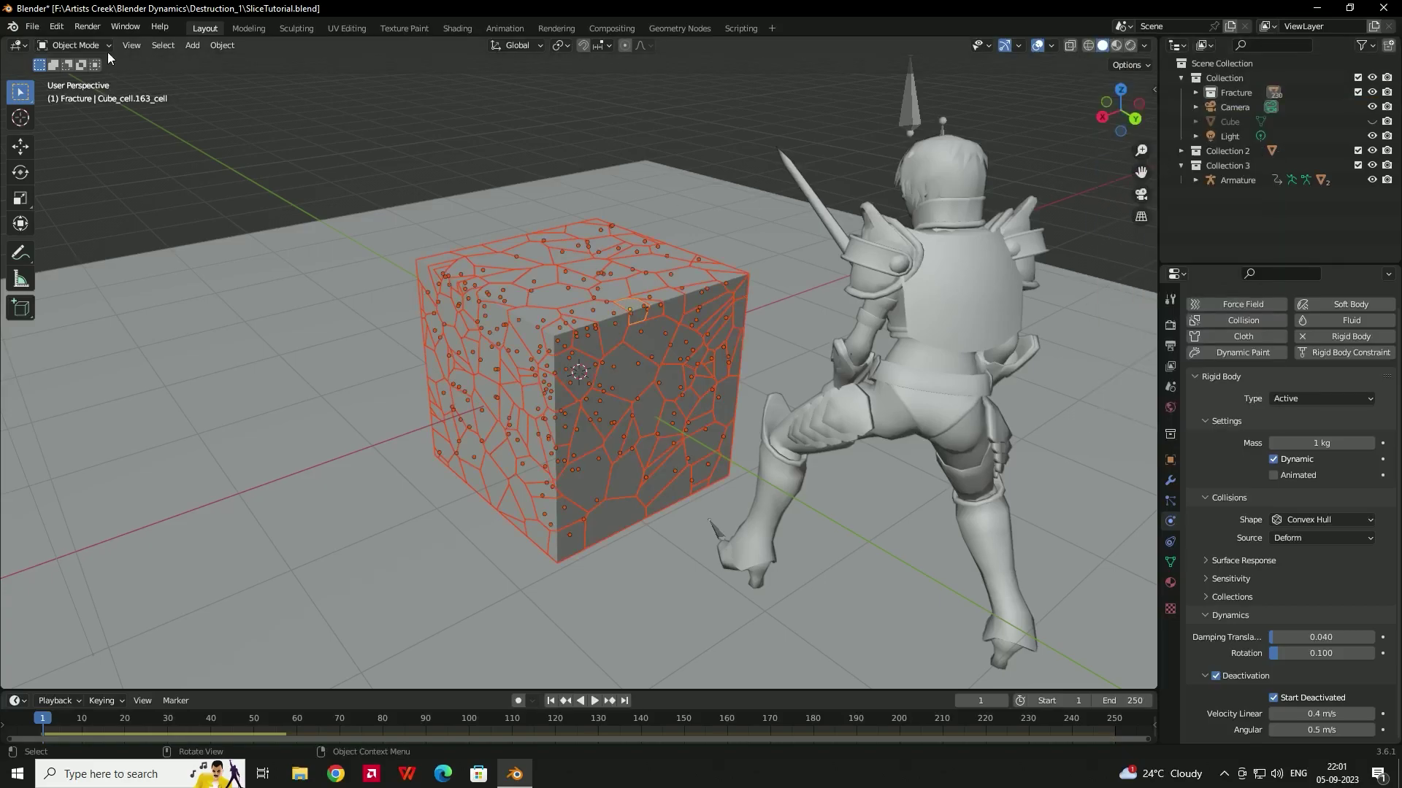
click(220, 45)
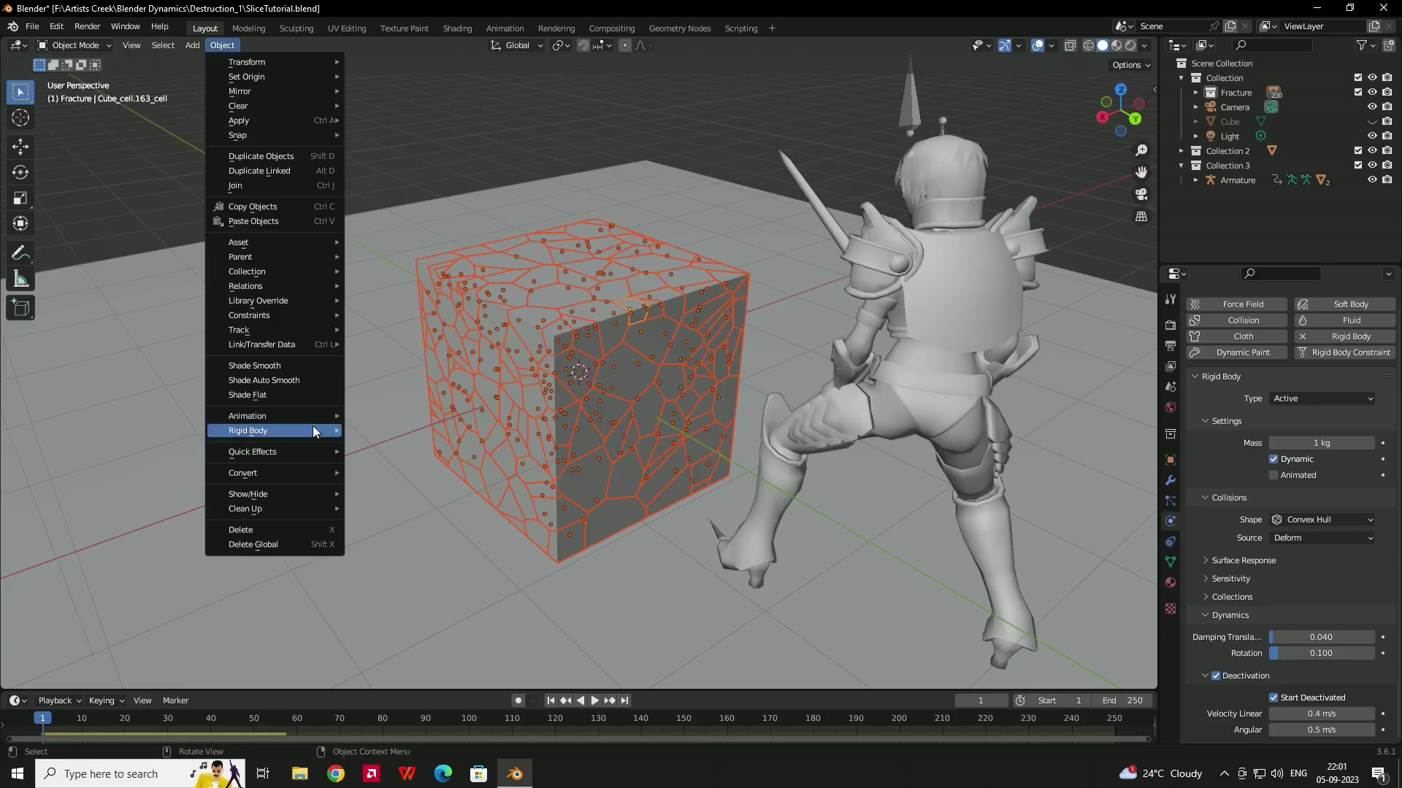
mouse_move(313, 430)
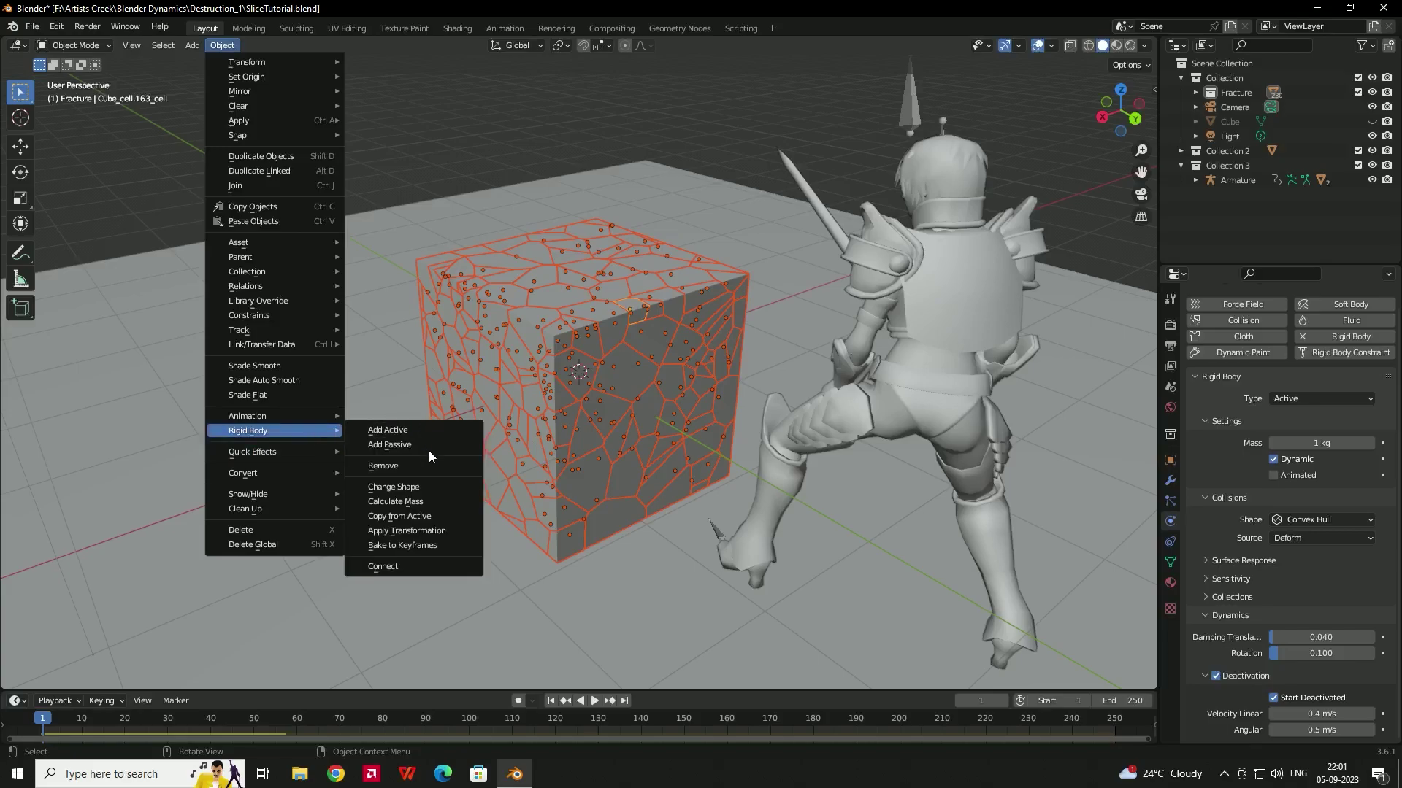
click(406, 515)
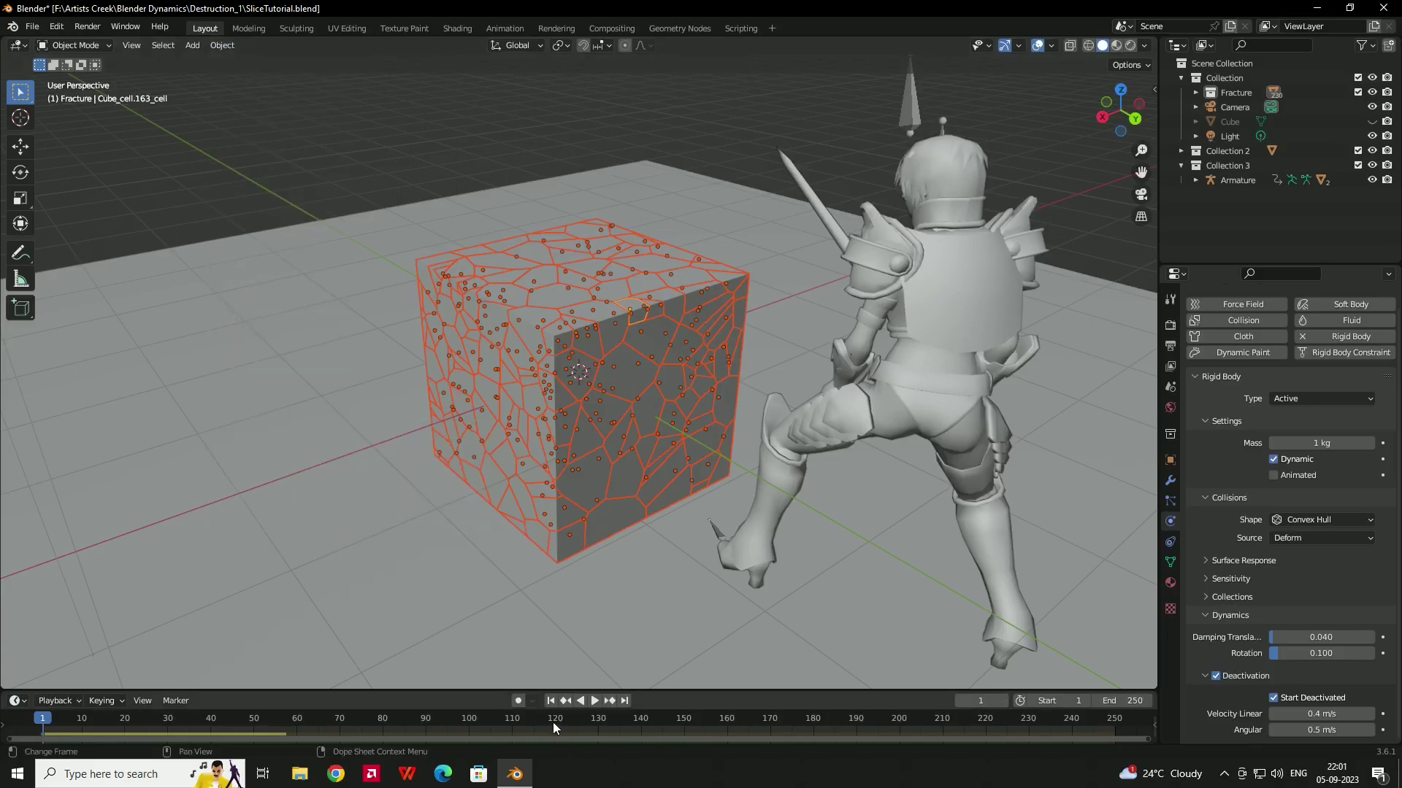
Play the simulation to check how the deactivated cube behaves during the swing, deselect everything, and return to frame 1.
click(595, 700)
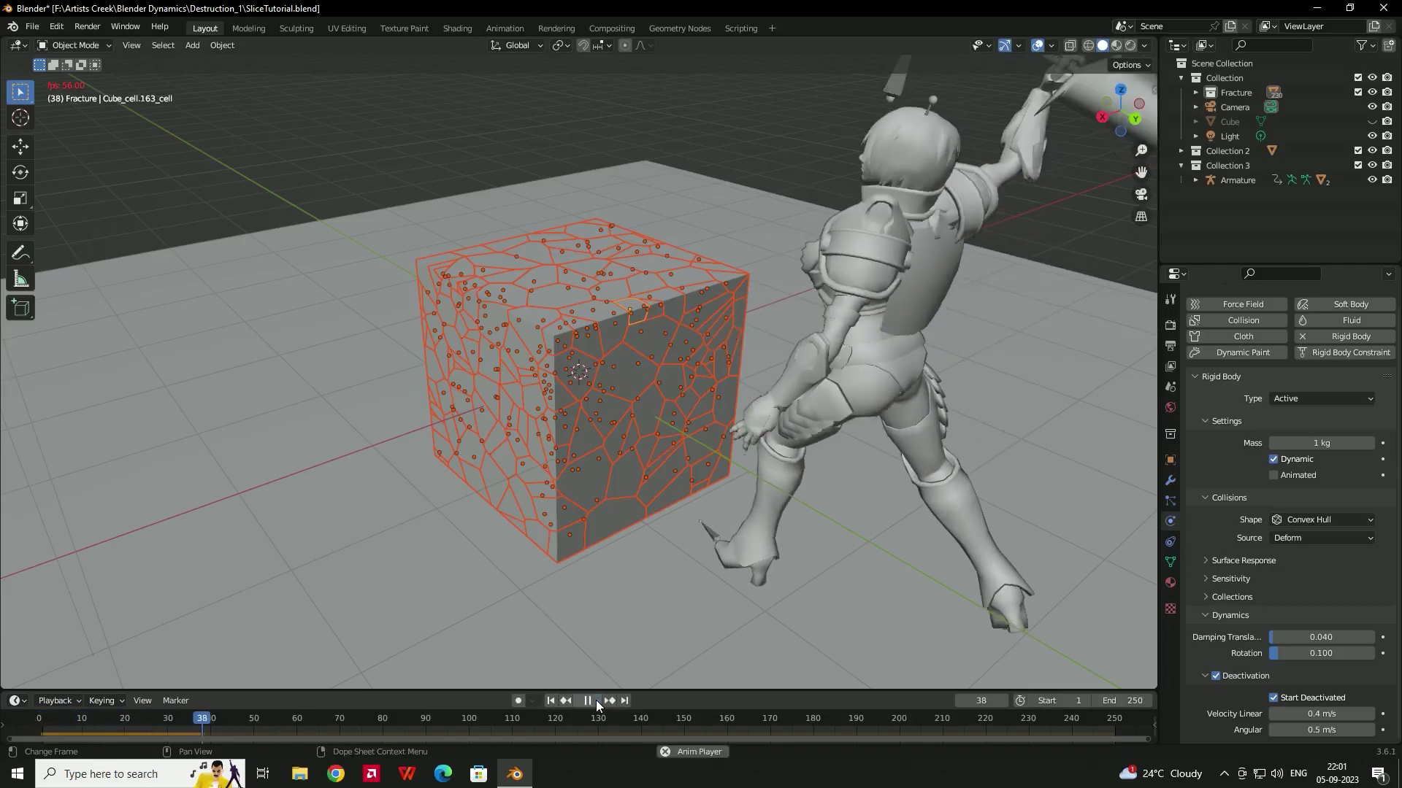
click(596, 700)
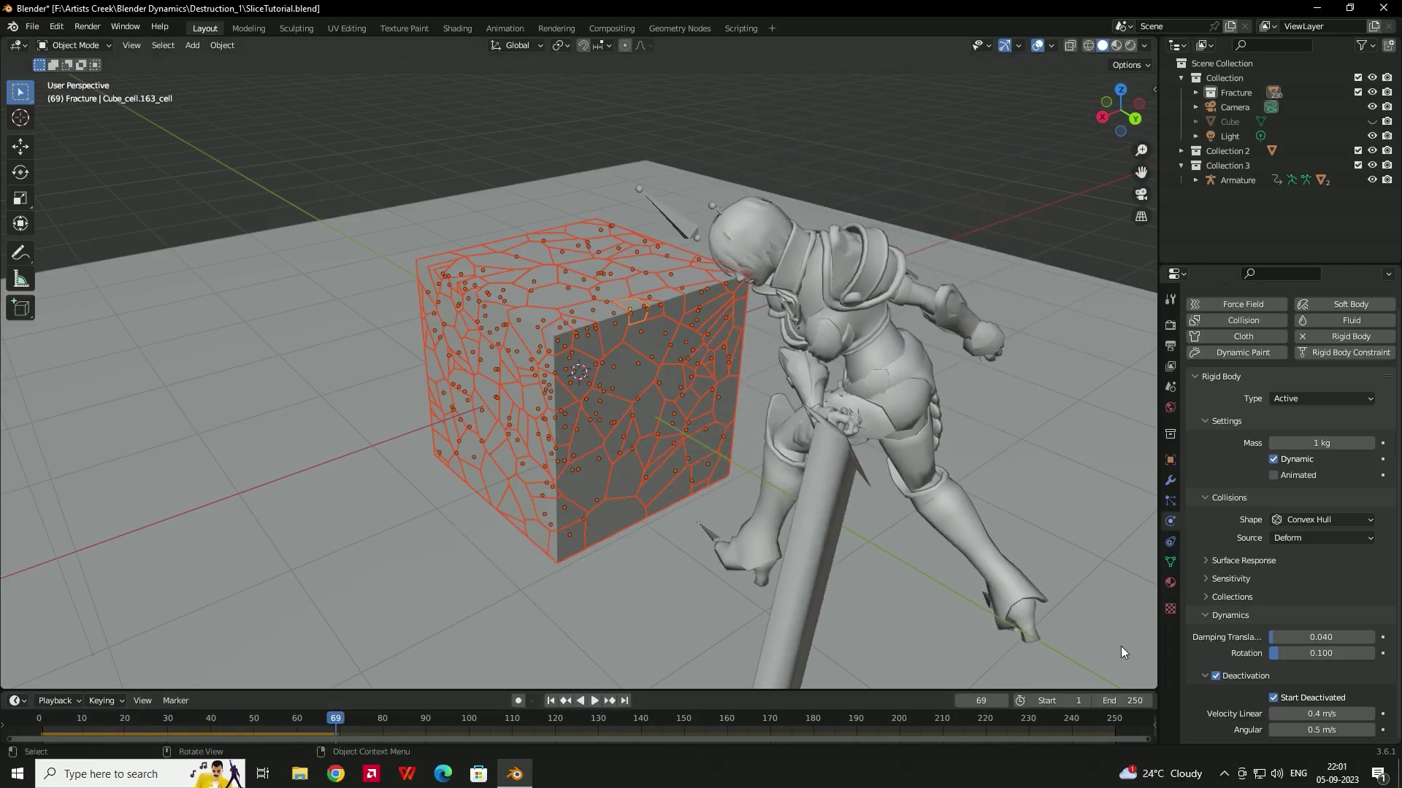
middle_drag(923, 517, 743, 405)
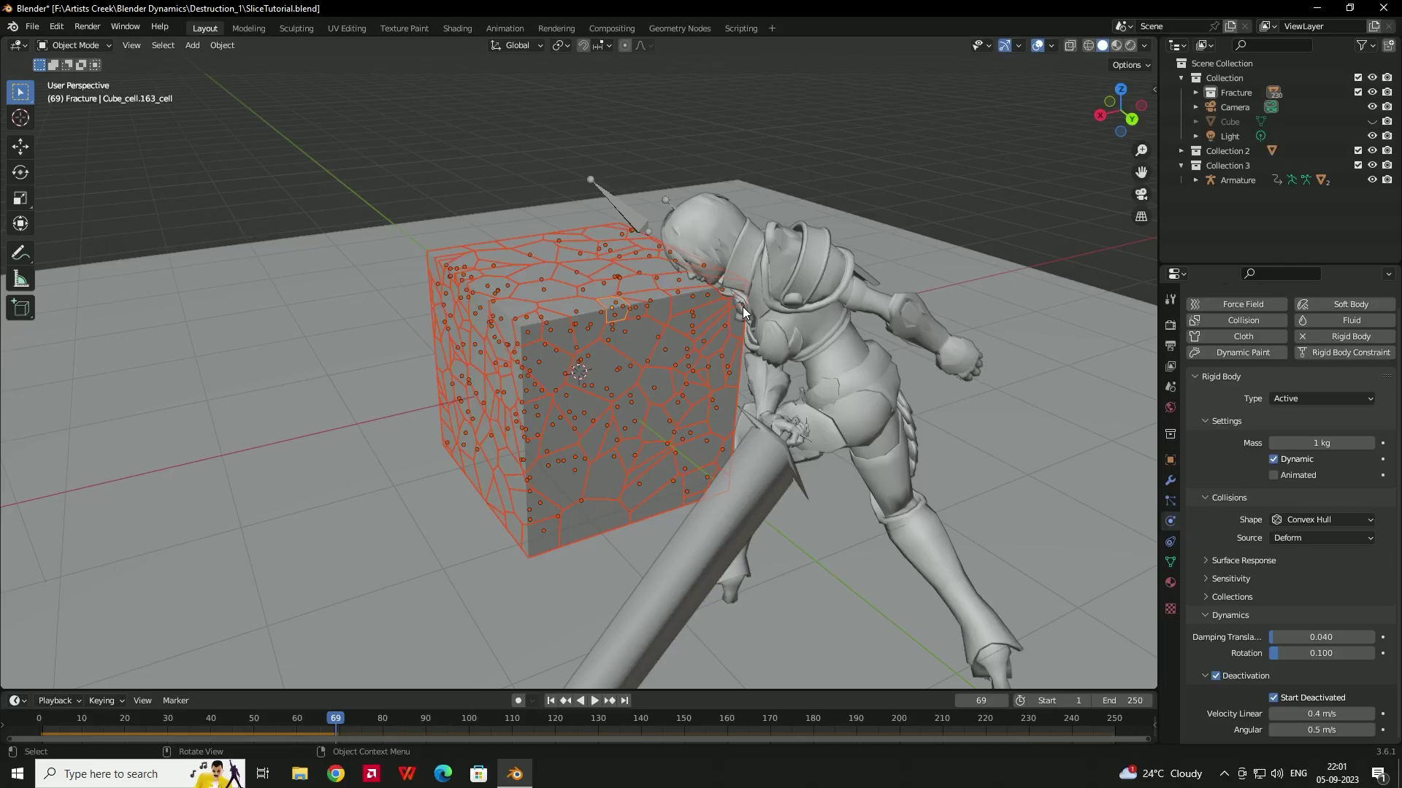
click(897, 230)
middle_drag(896, 230, 601, 485)
click(551, 701)
Add a force field to a fragment on the cube's upper edge facing the knight, test-play the simulation, and return to frame 1.
middle_drag(673, 516, 768, 314)
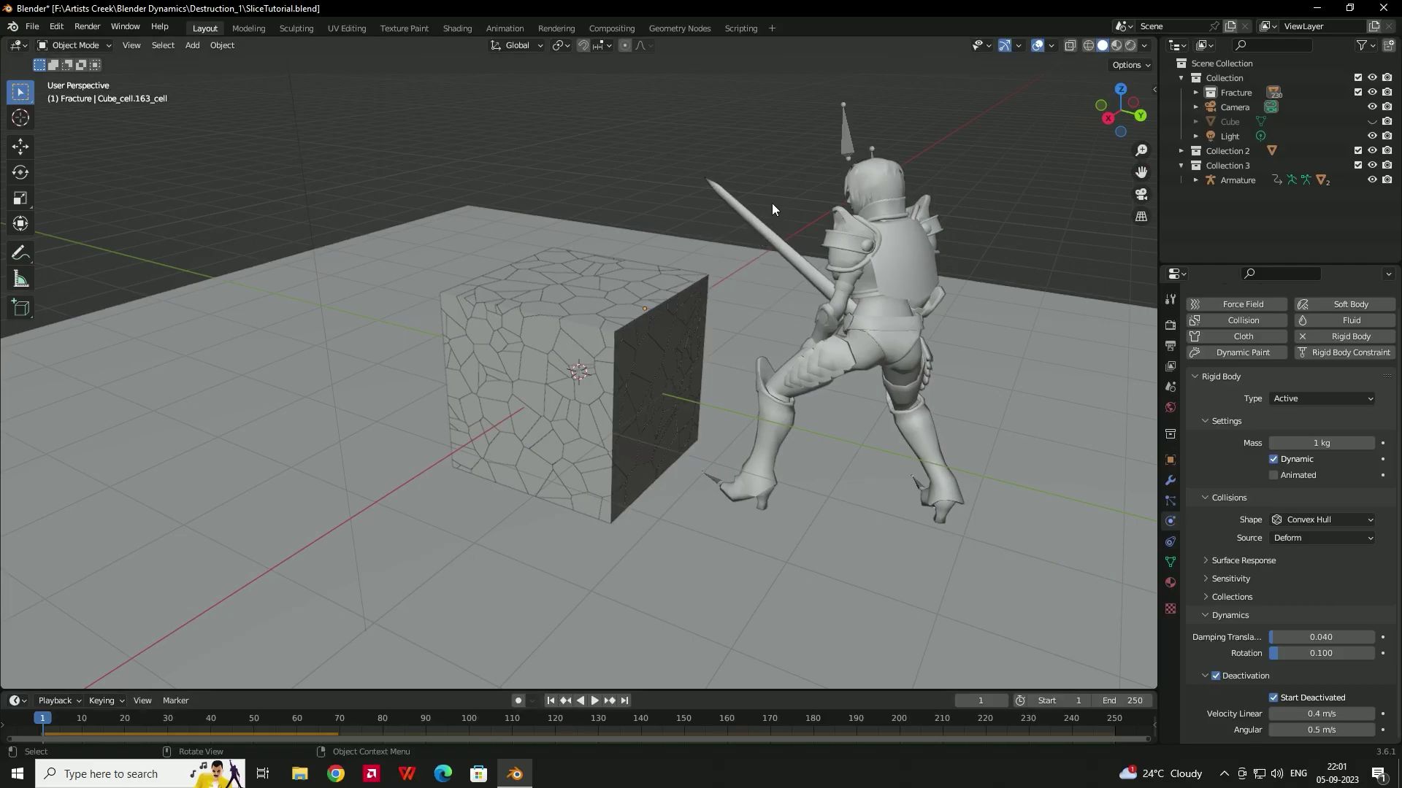
middle_drag(648, 343, 587, 299)
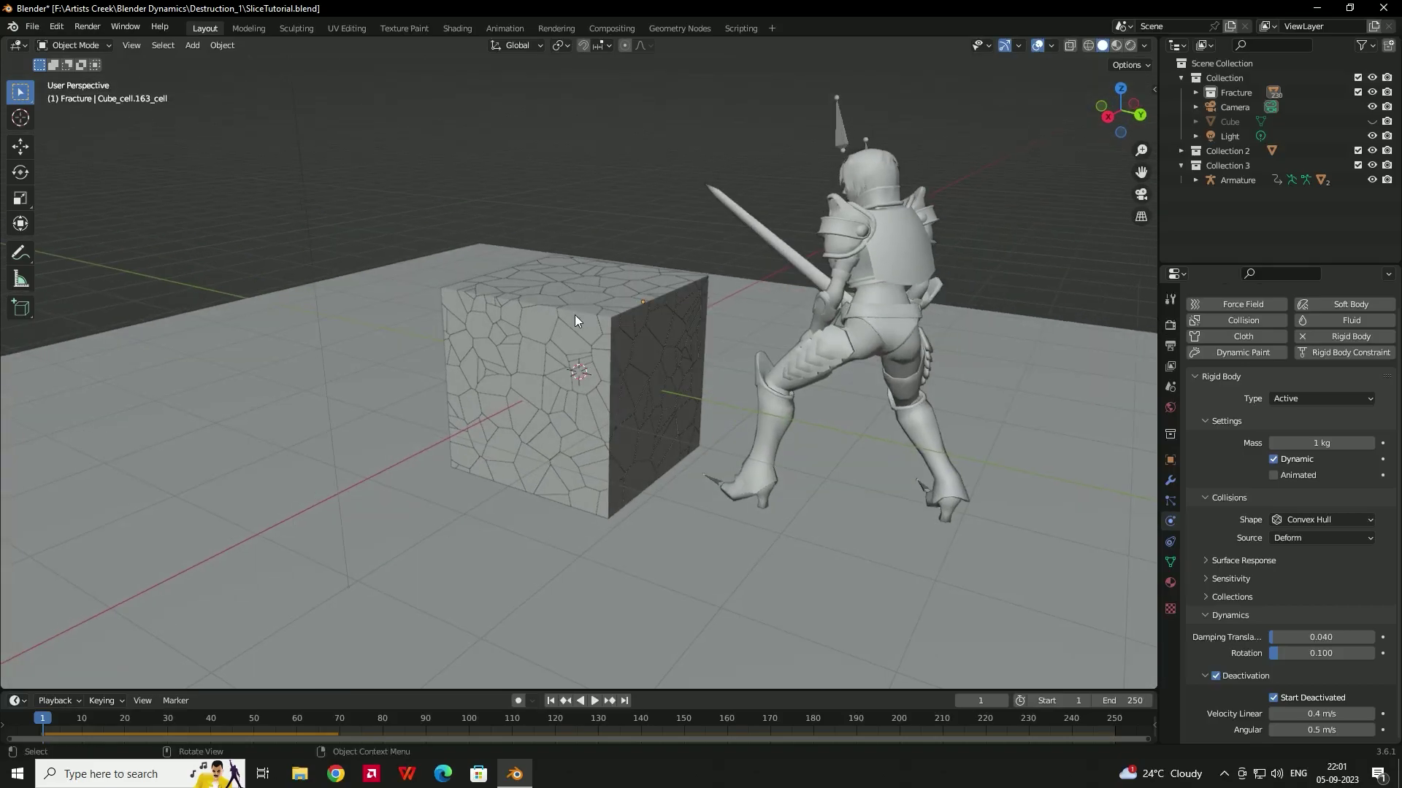
scroll(620, 305, up, 5)
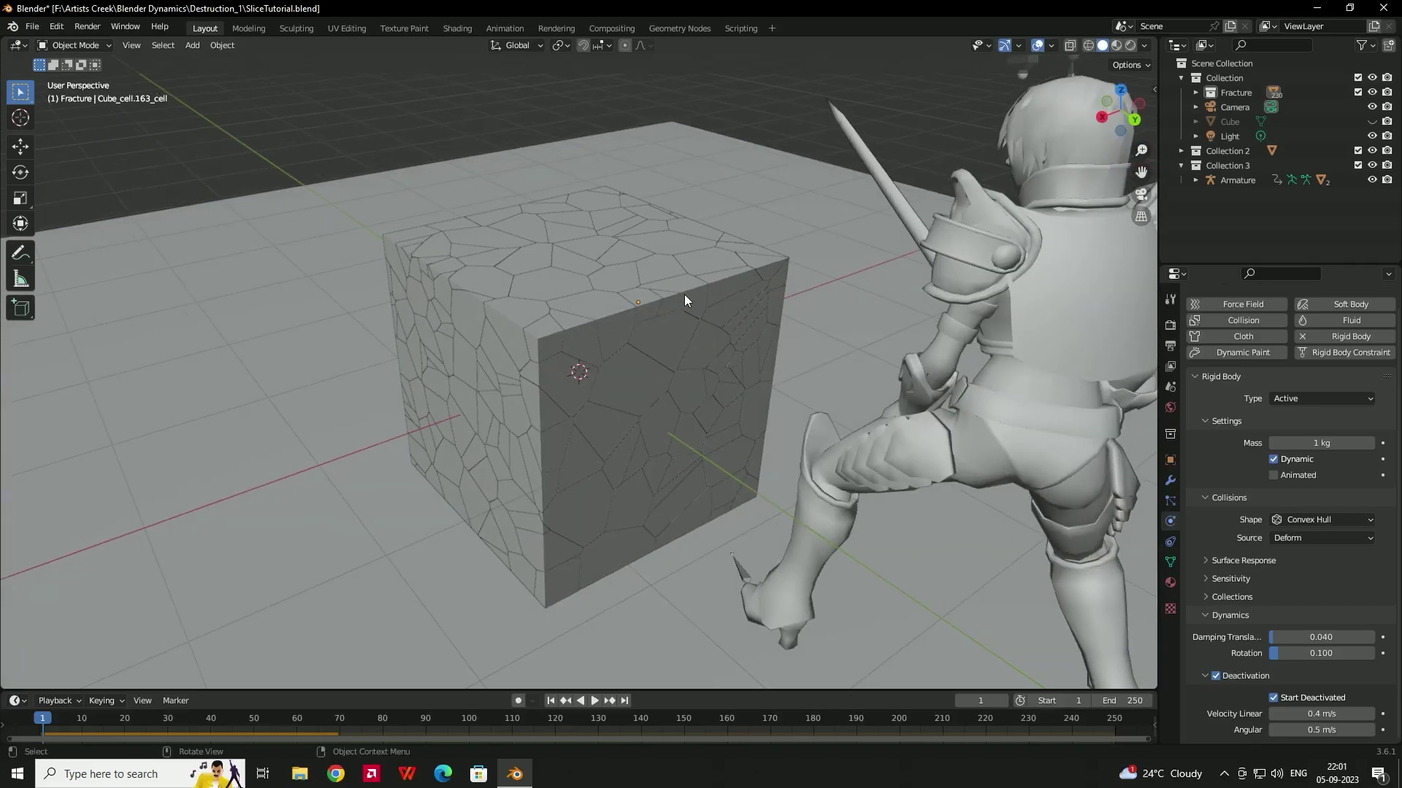
click(689, 290)
middle_drag(674, 312, 660, 340)
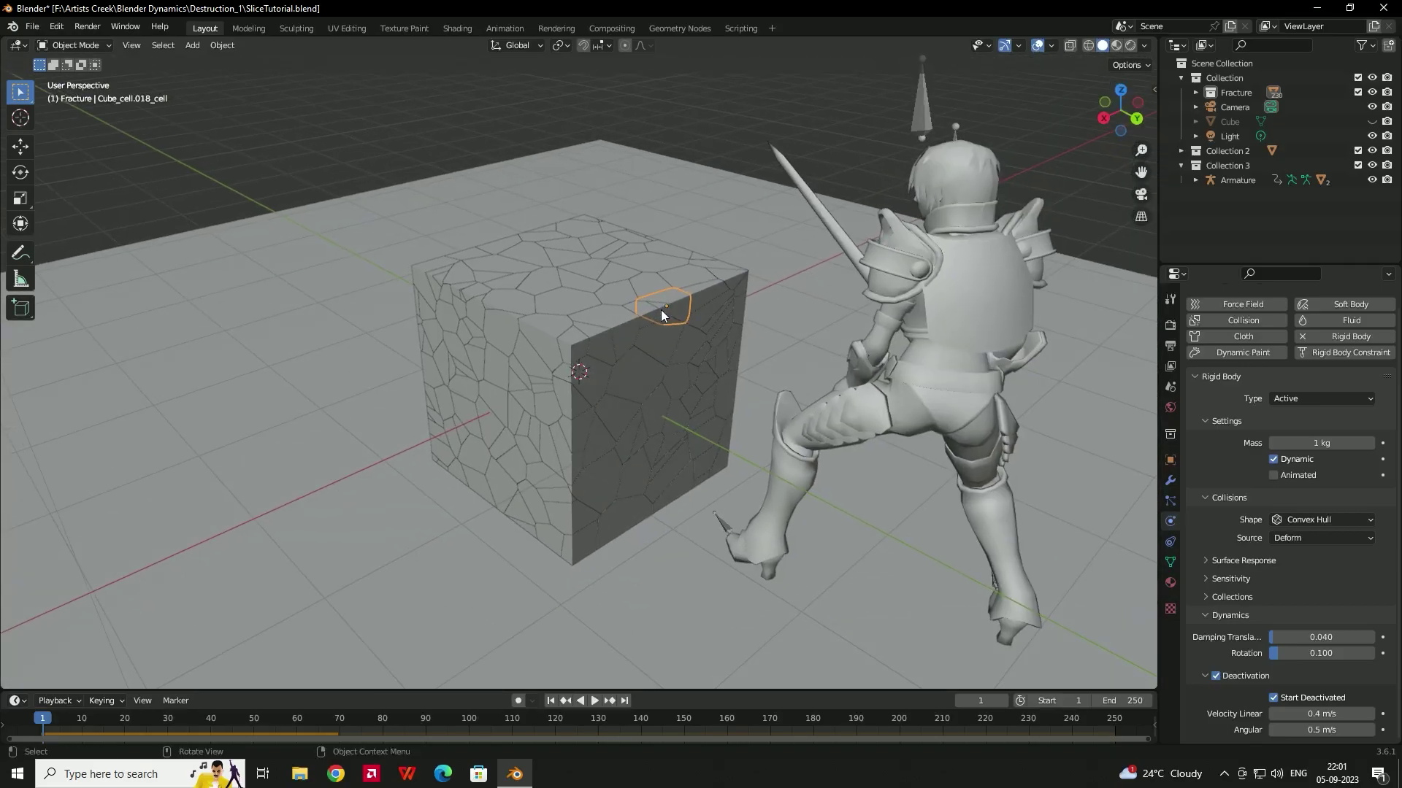
click(1241, 306)
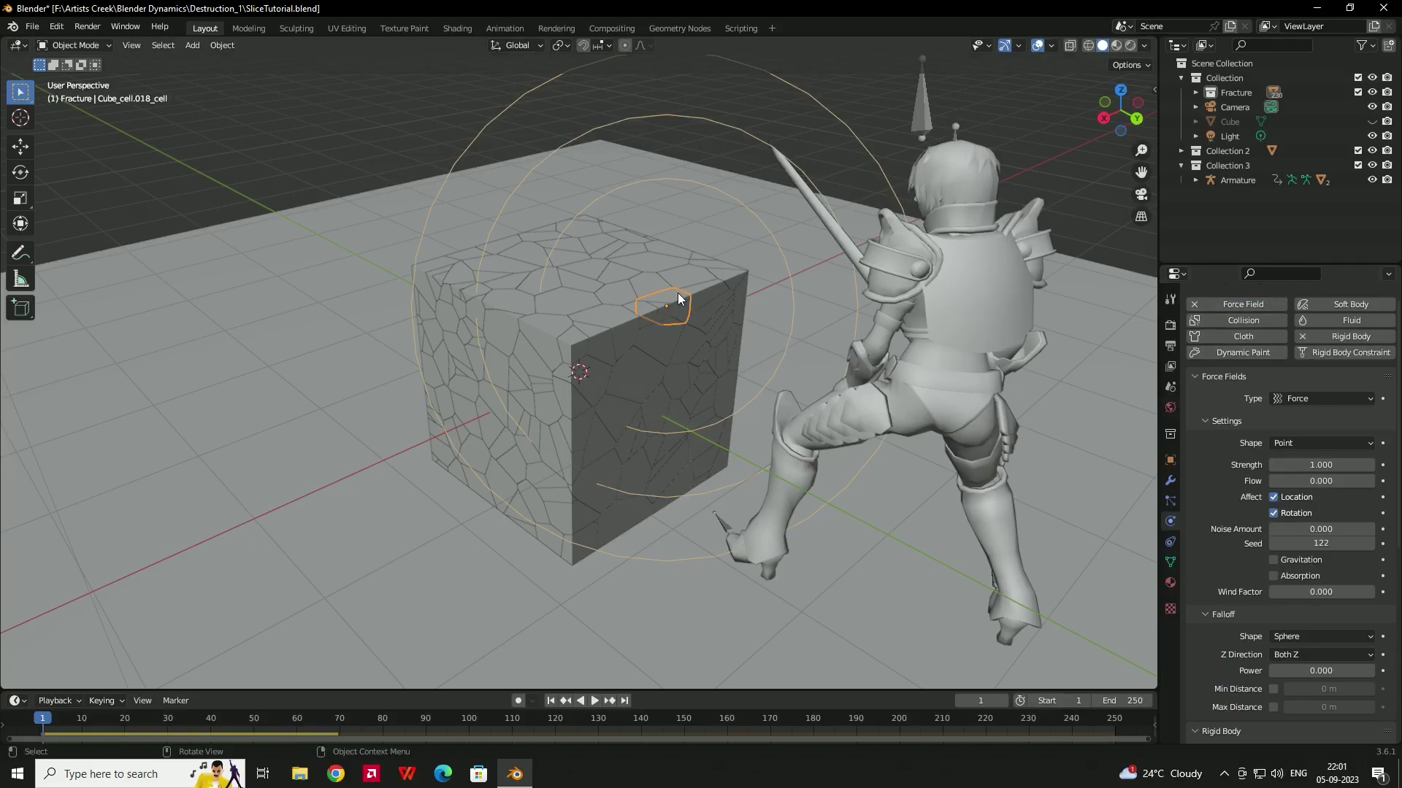
click(590, 703)
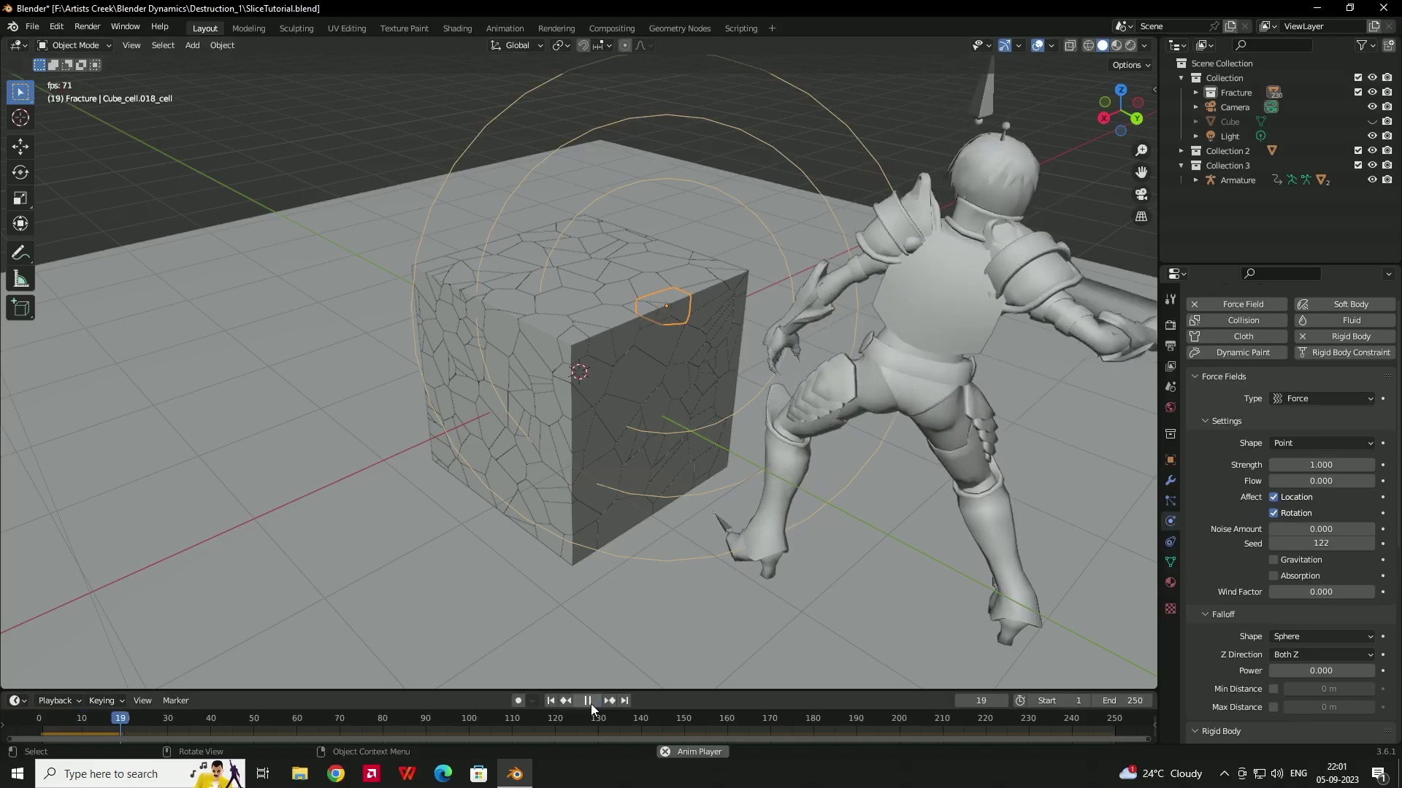
click(551, 702)
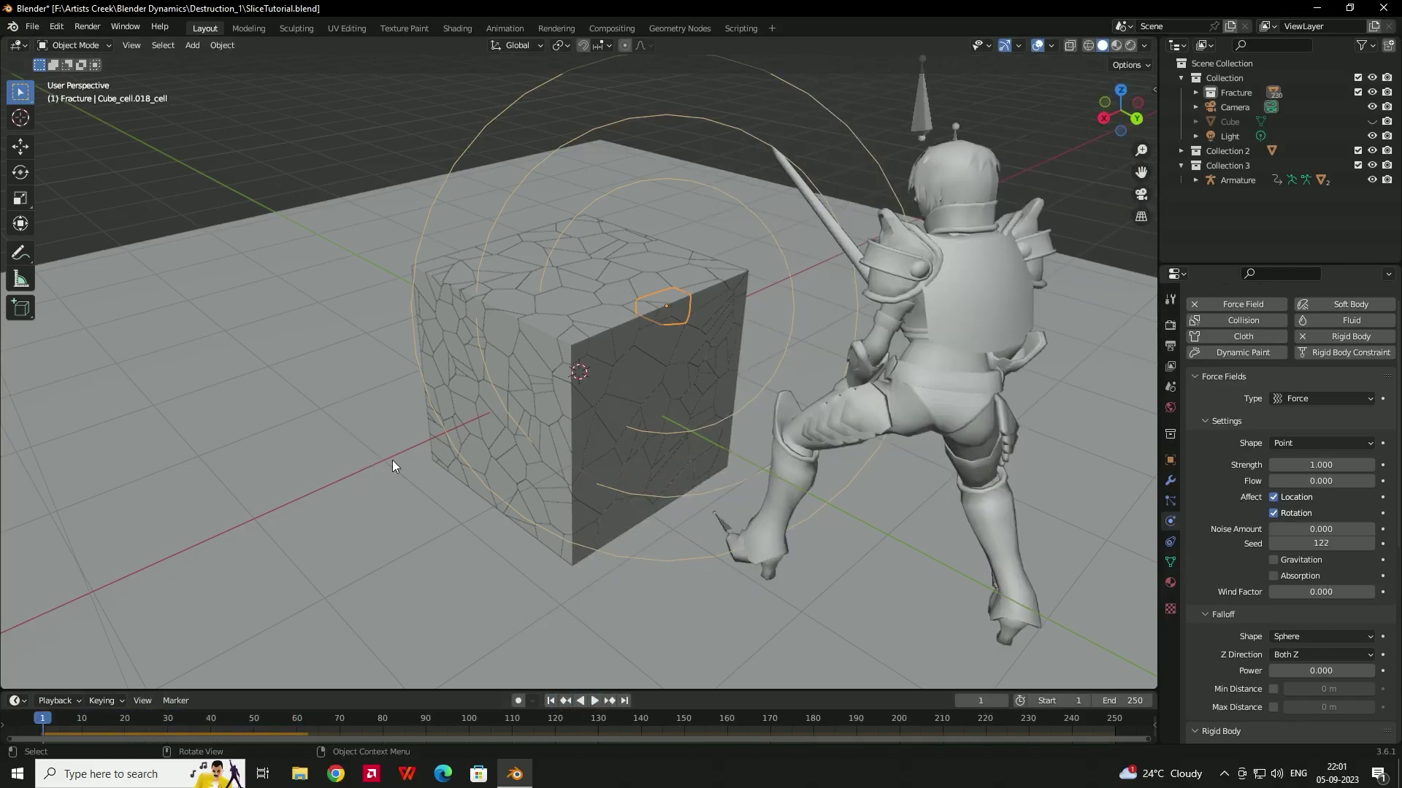
Set the force field strength of the active fragment to 50, test-play the simulation, and return to frame 1.
click(1337, 466)
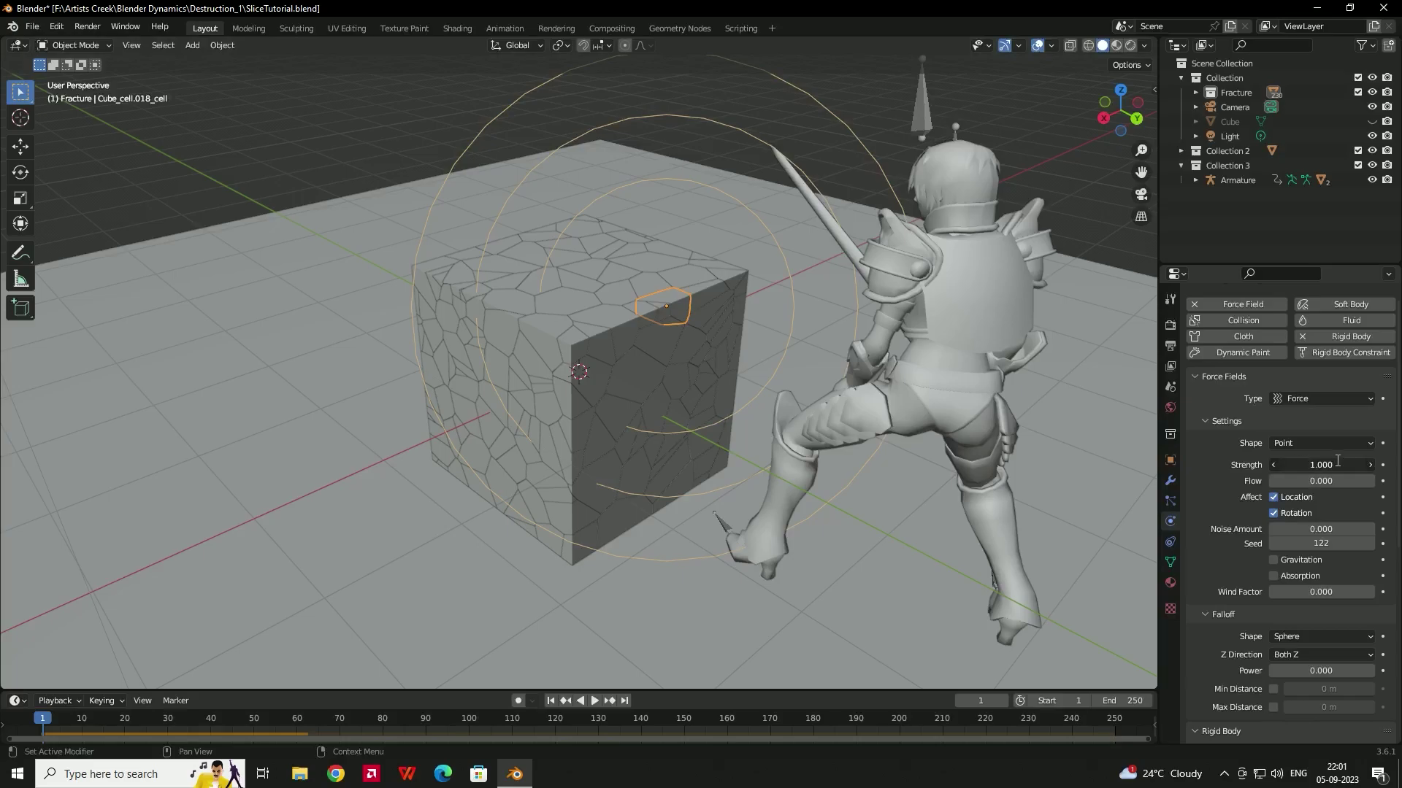
text(50)
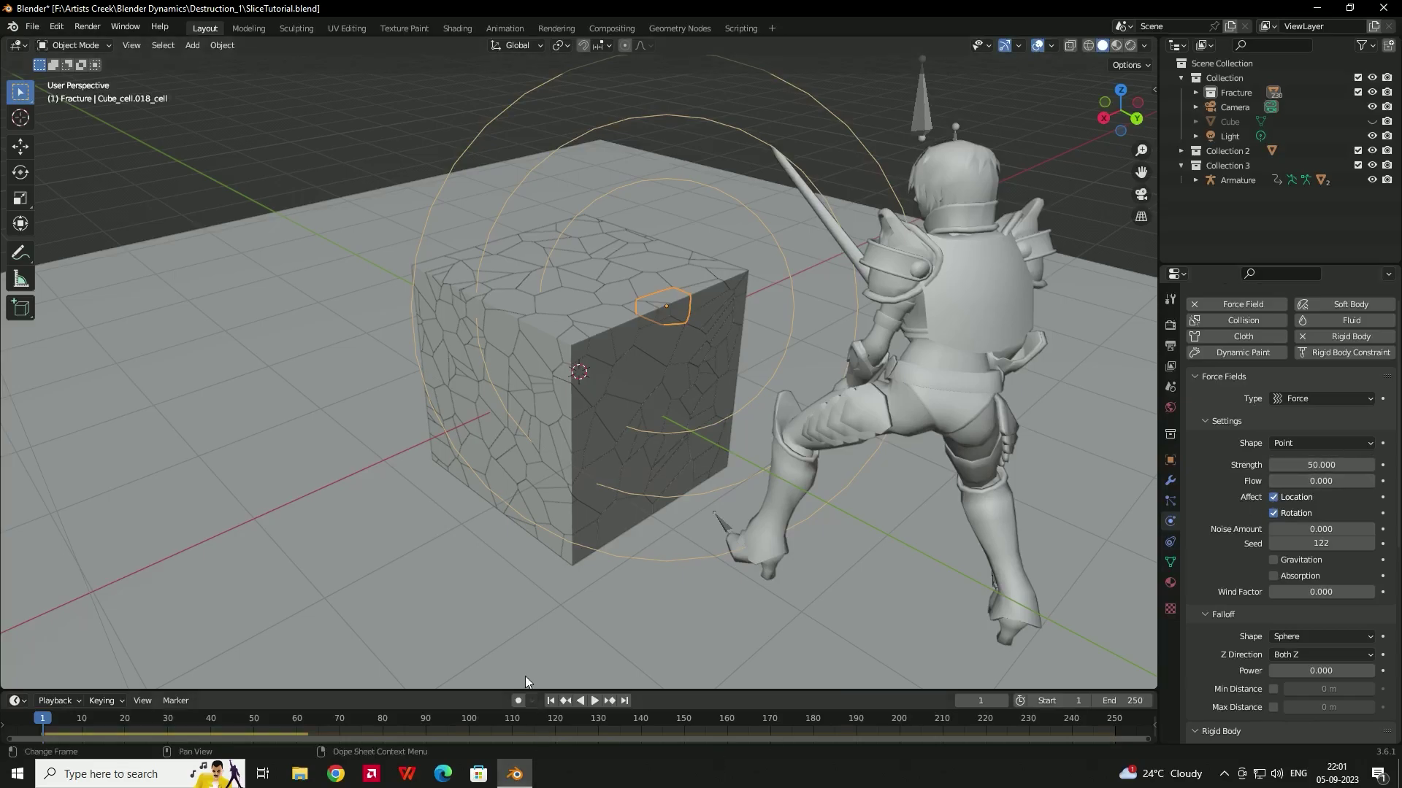
click(597, 703)
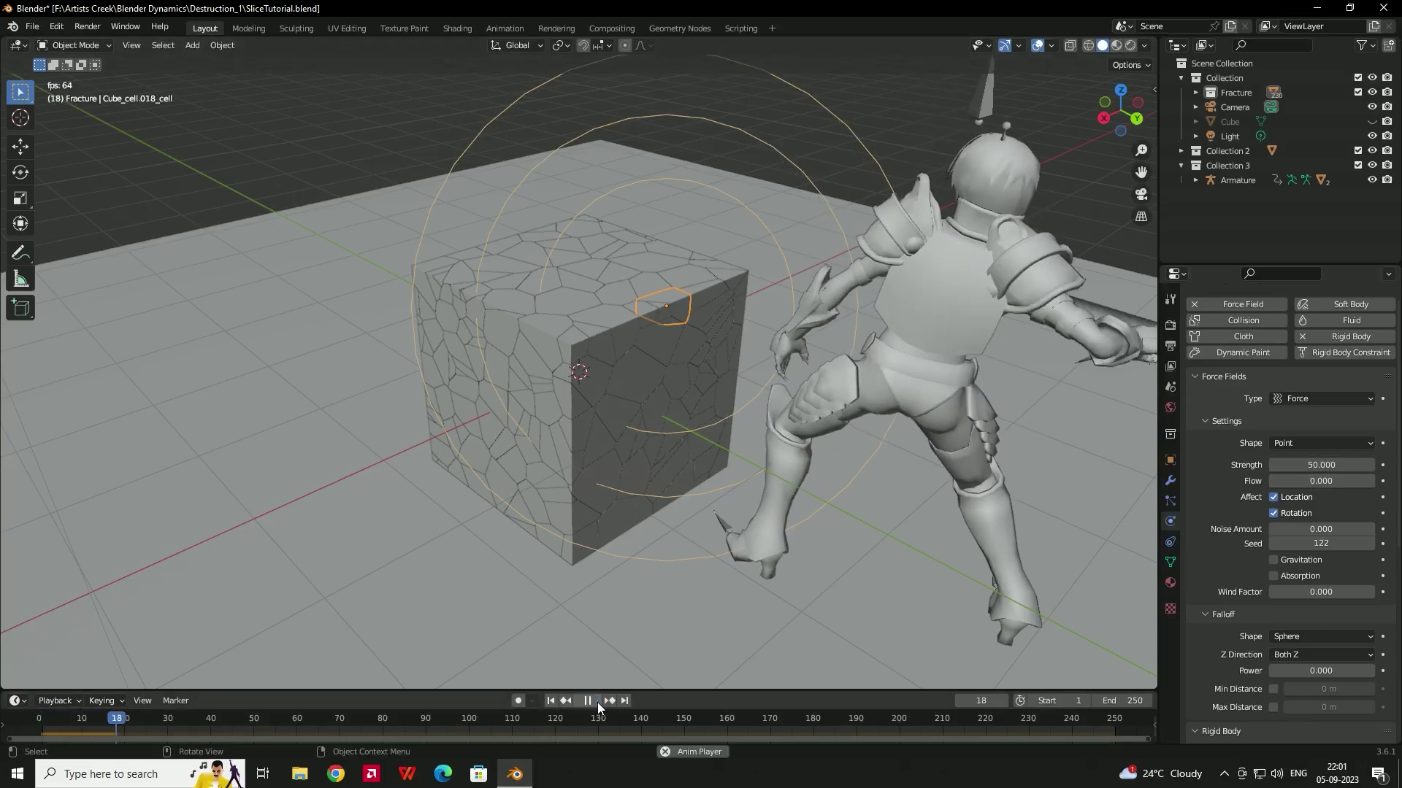
click(597, 702)
click(553, 700)
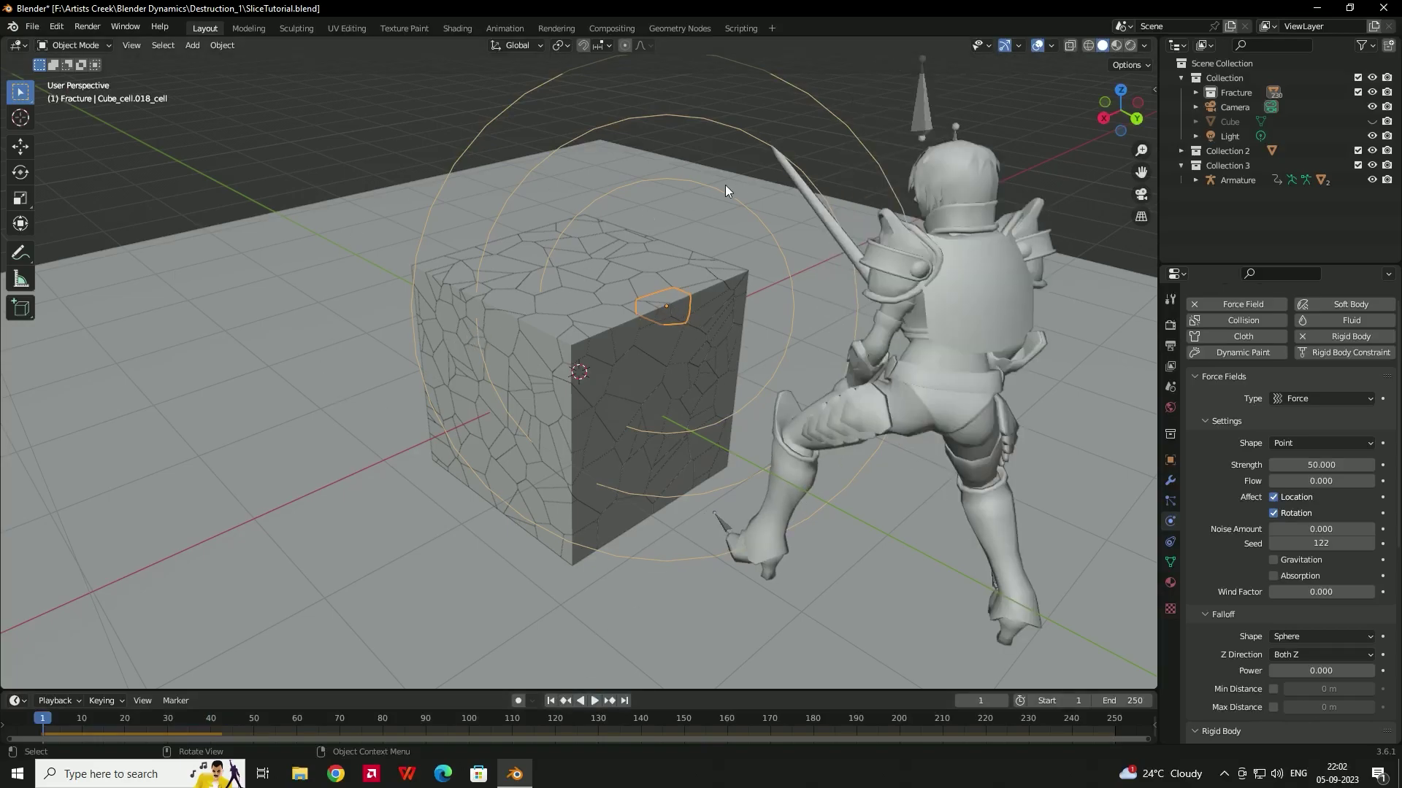
Select all objects in the Fracture collection and play the simulation with the active fragment's force field.
right_click(1236, 91)
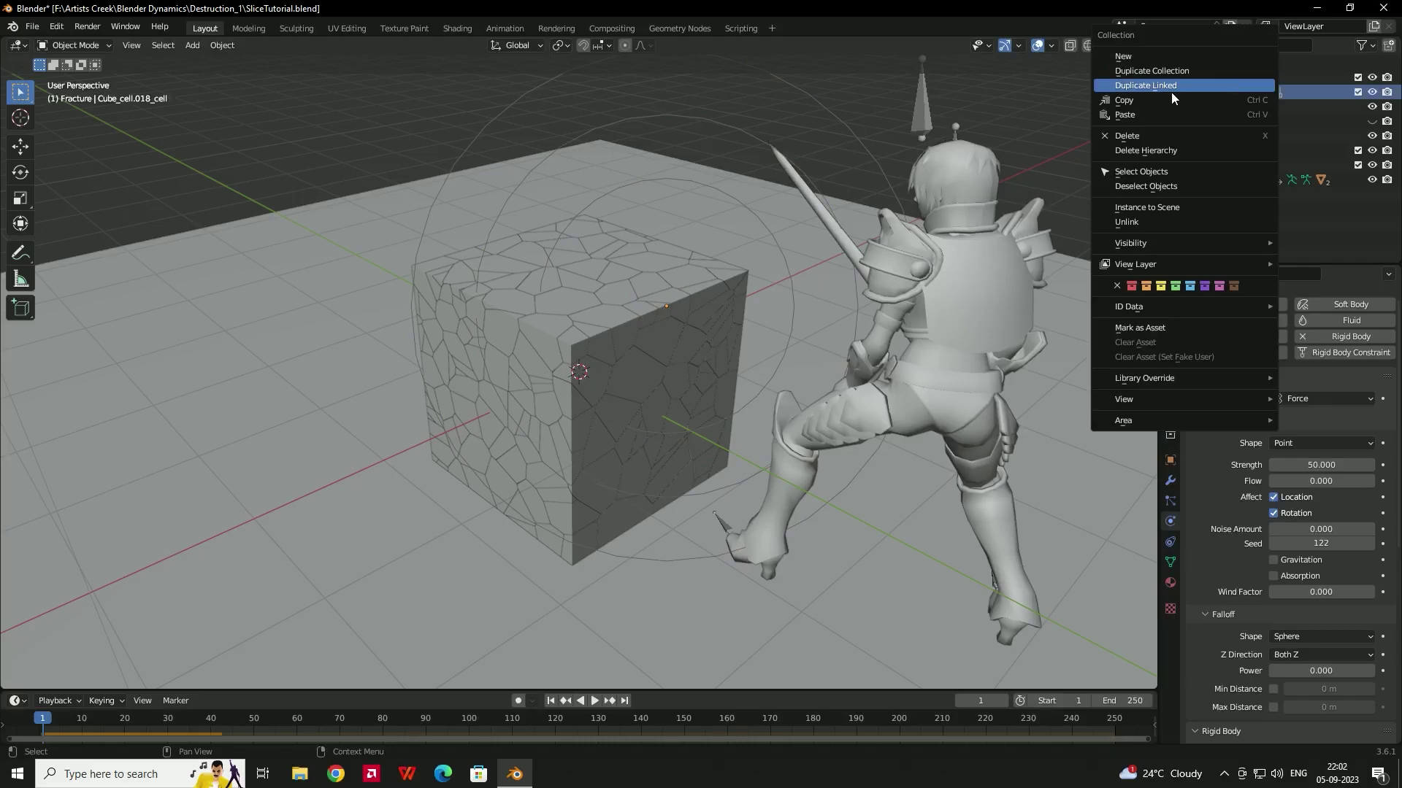
click(1152, 172)
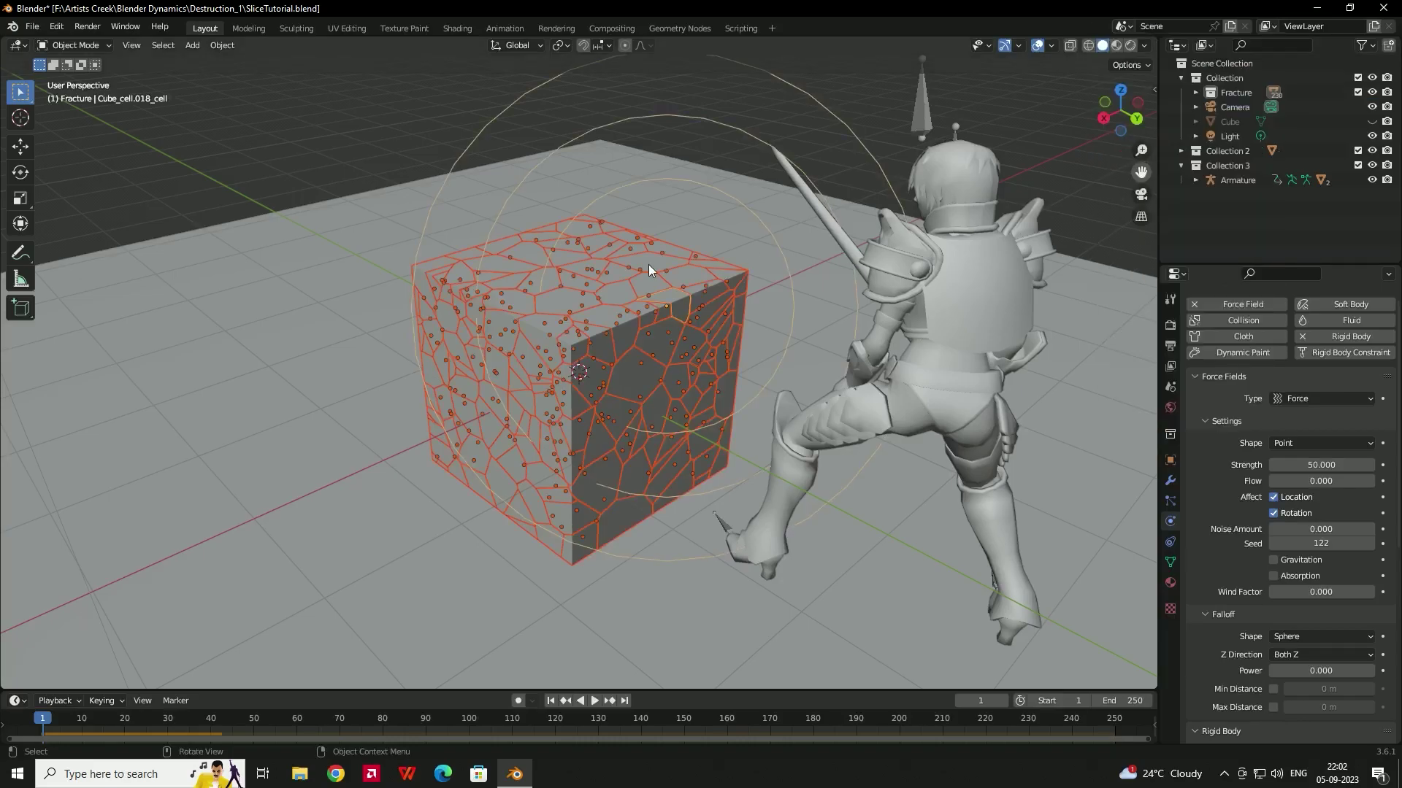
click(223, 45)
click(224, 46)
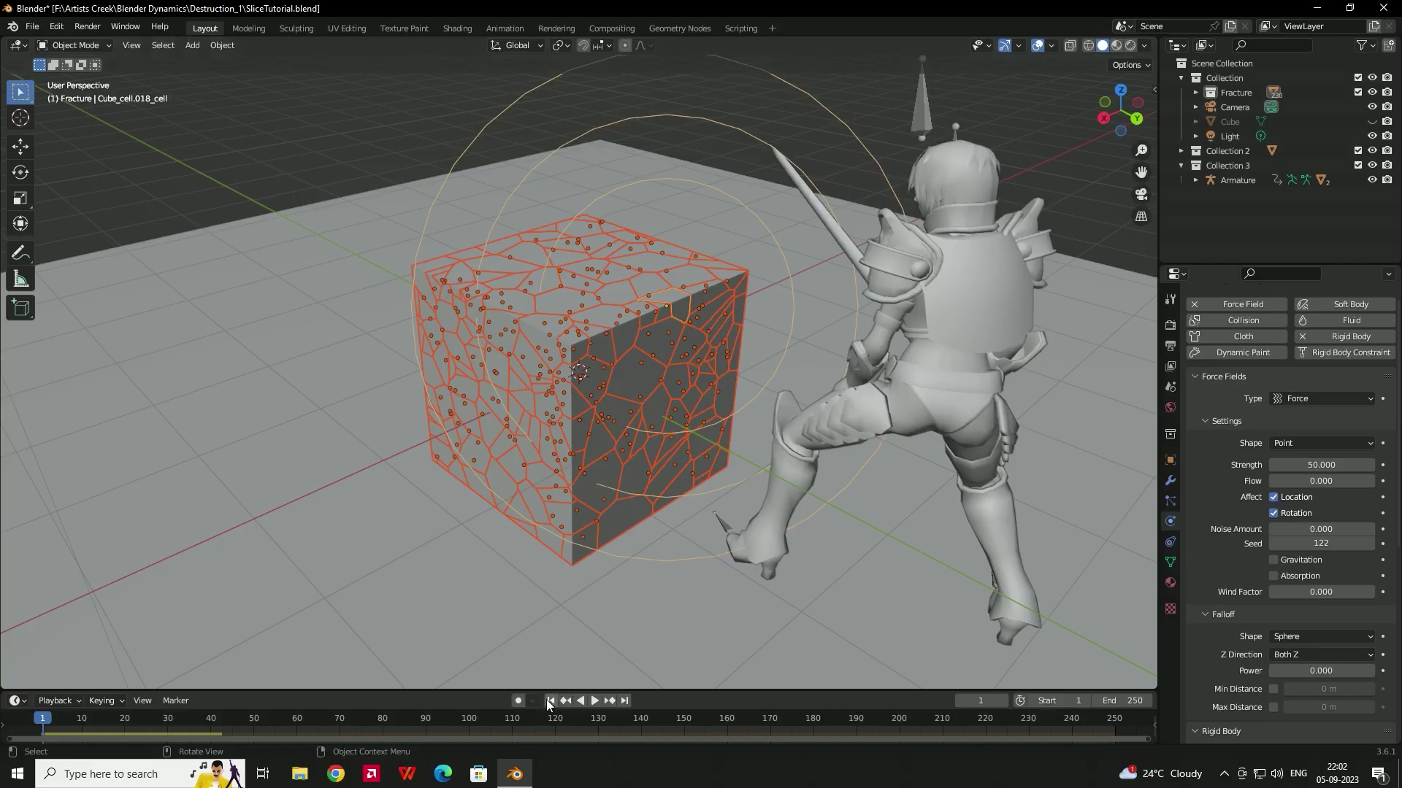
click(594, 701)
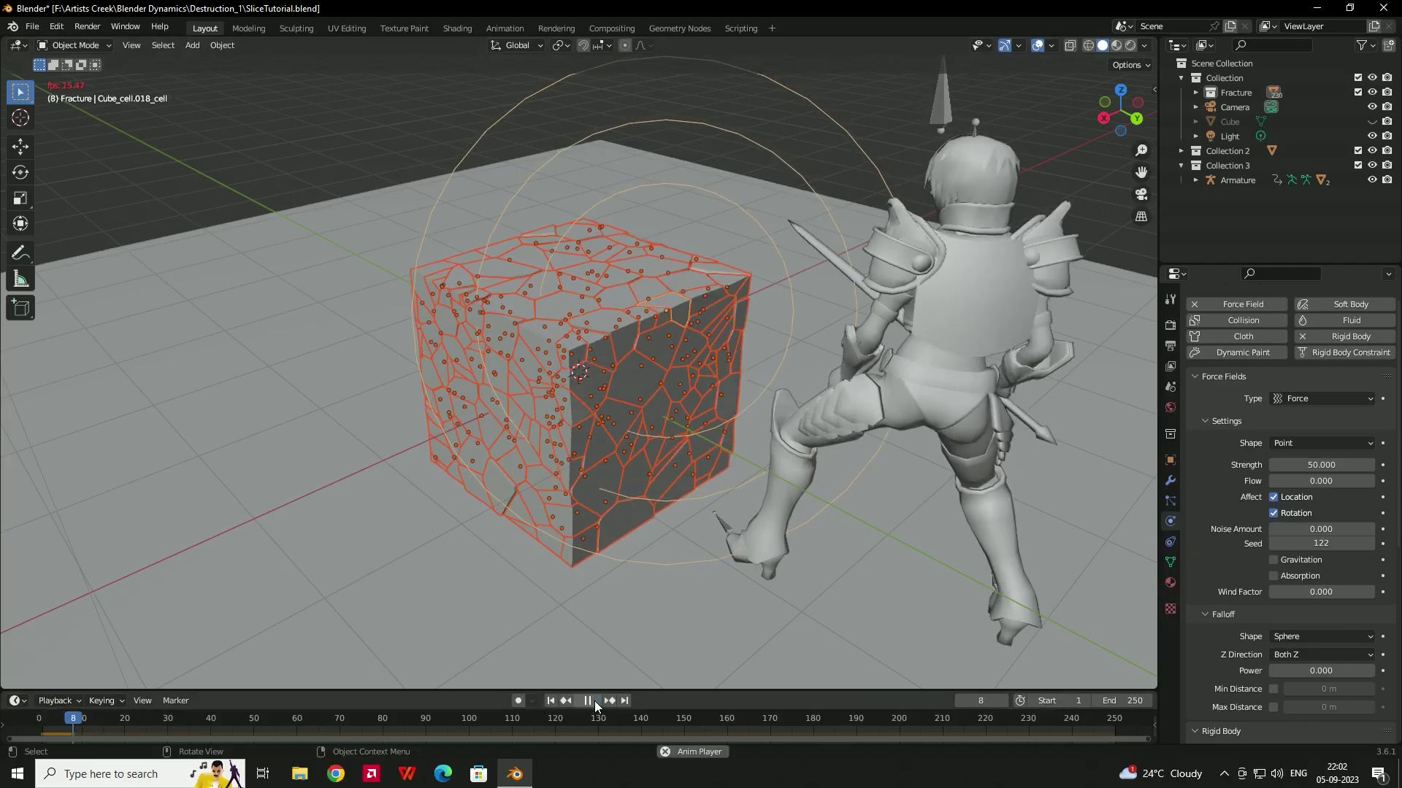
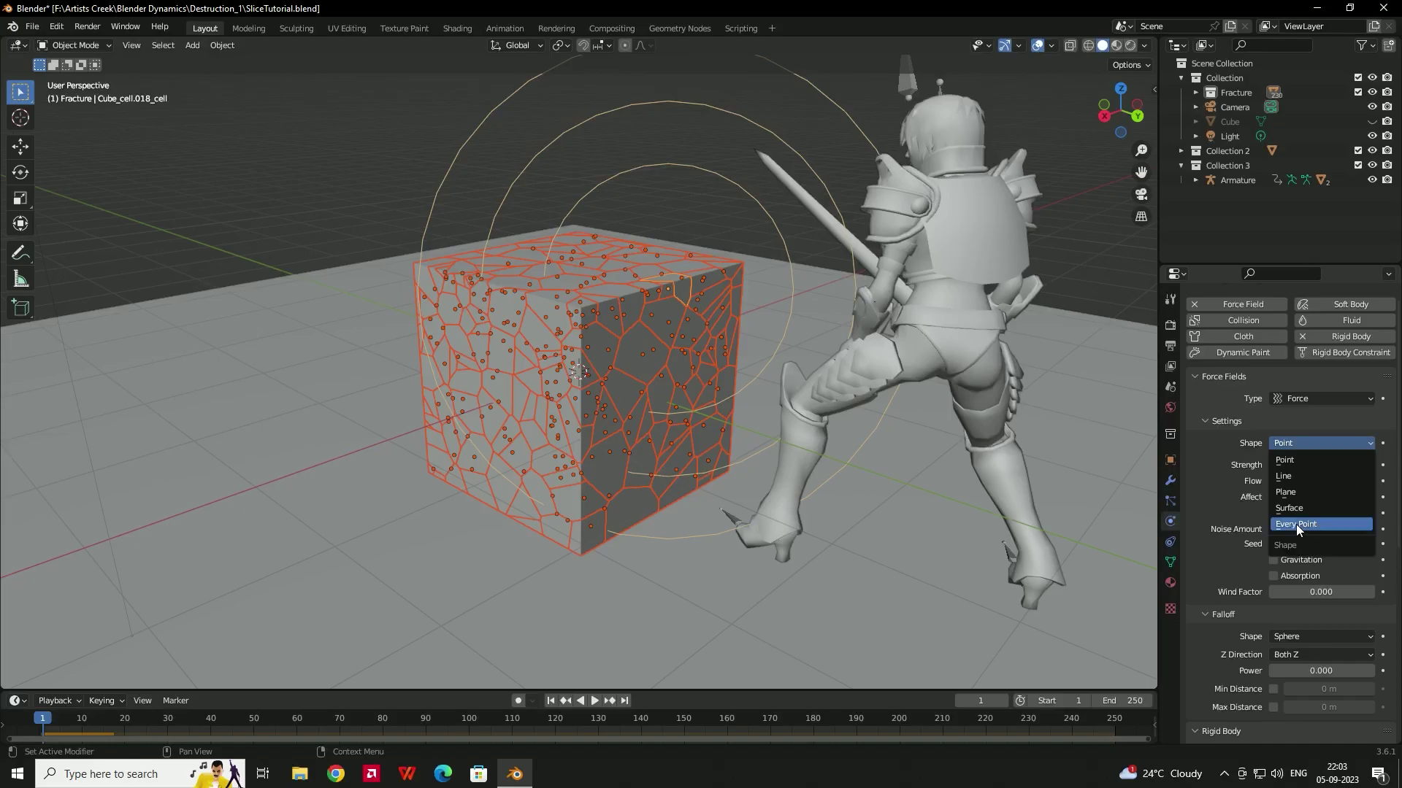
Change the force field's shape to Every Point, test-play the simulation, and return to frame 1.
click(1297, 524)
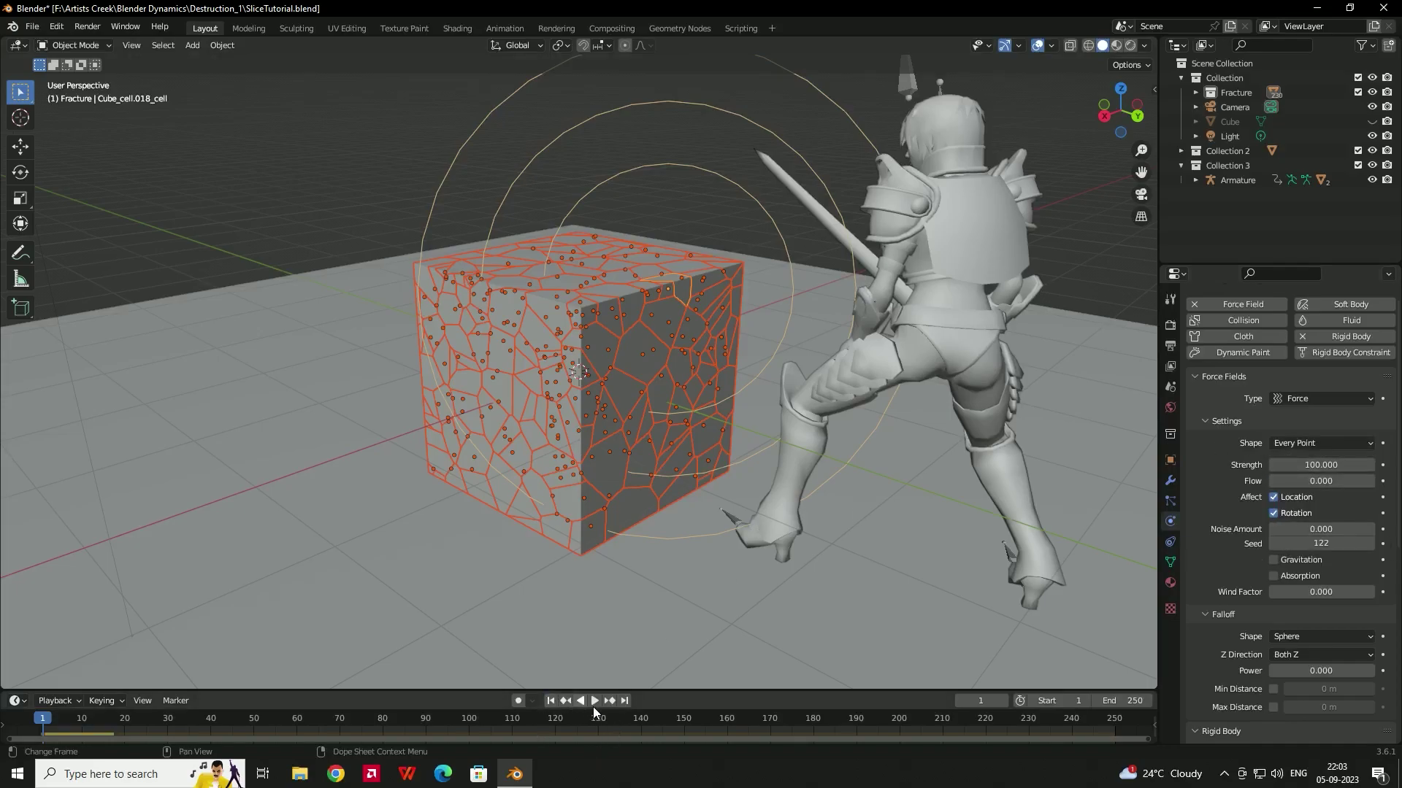
click(596, 702)
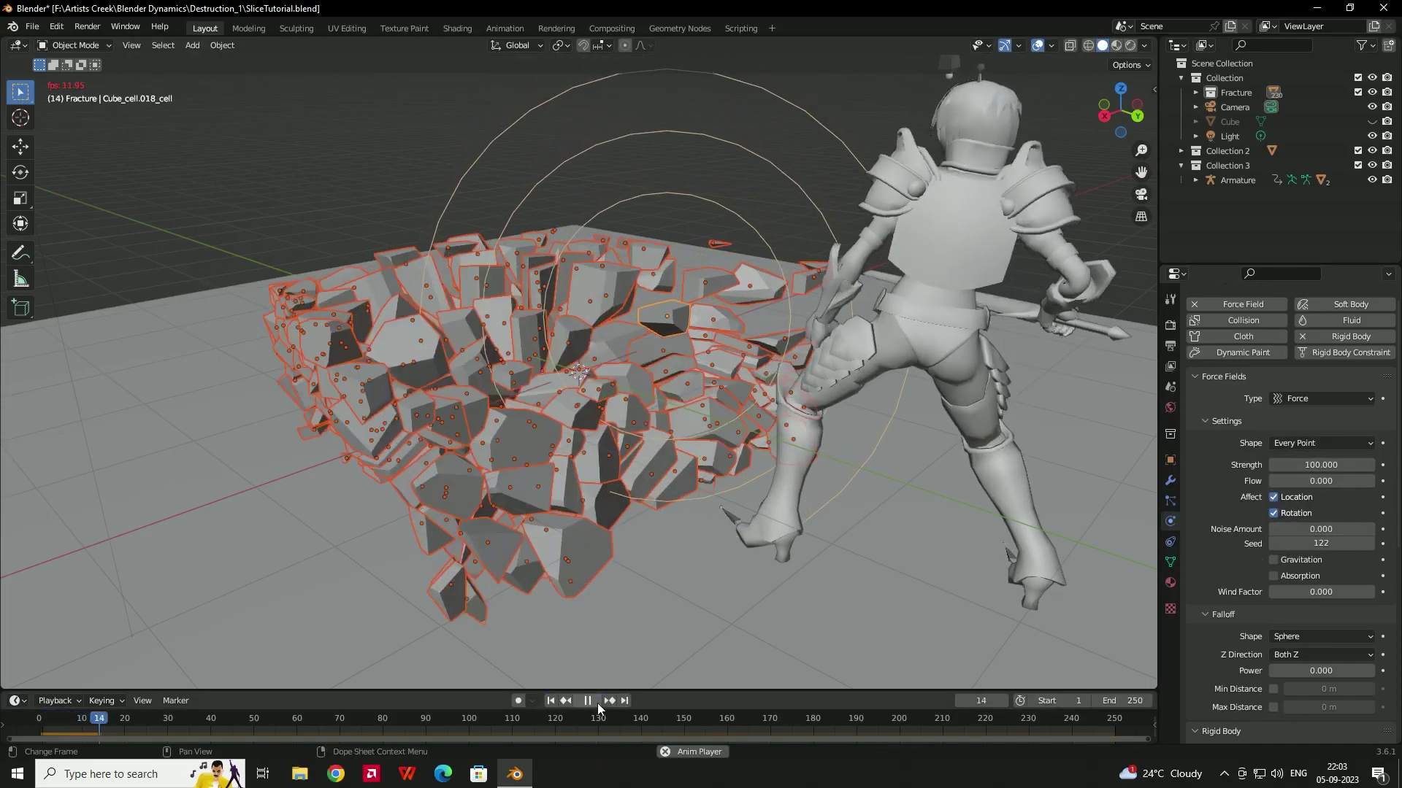
click(591, 702)
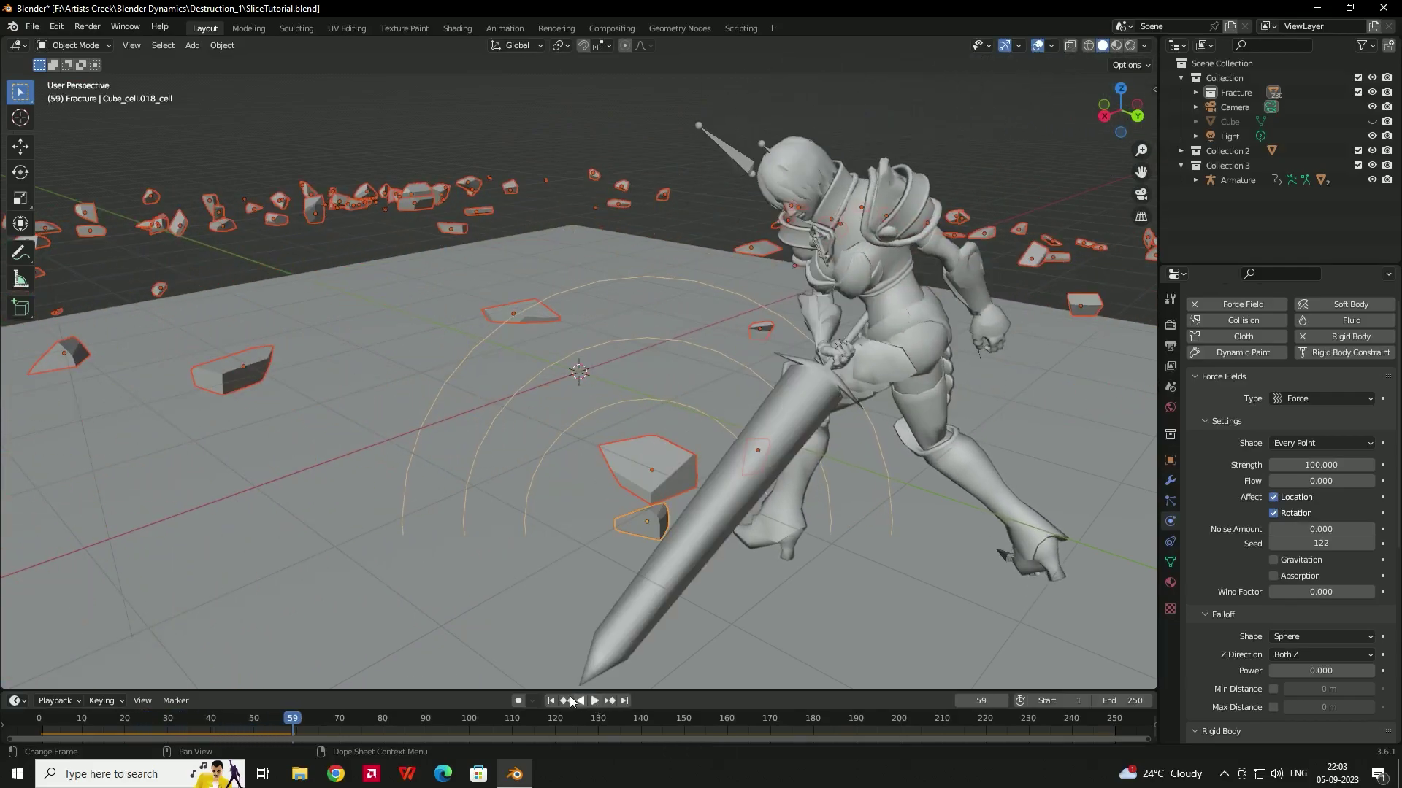
click(552, 702)
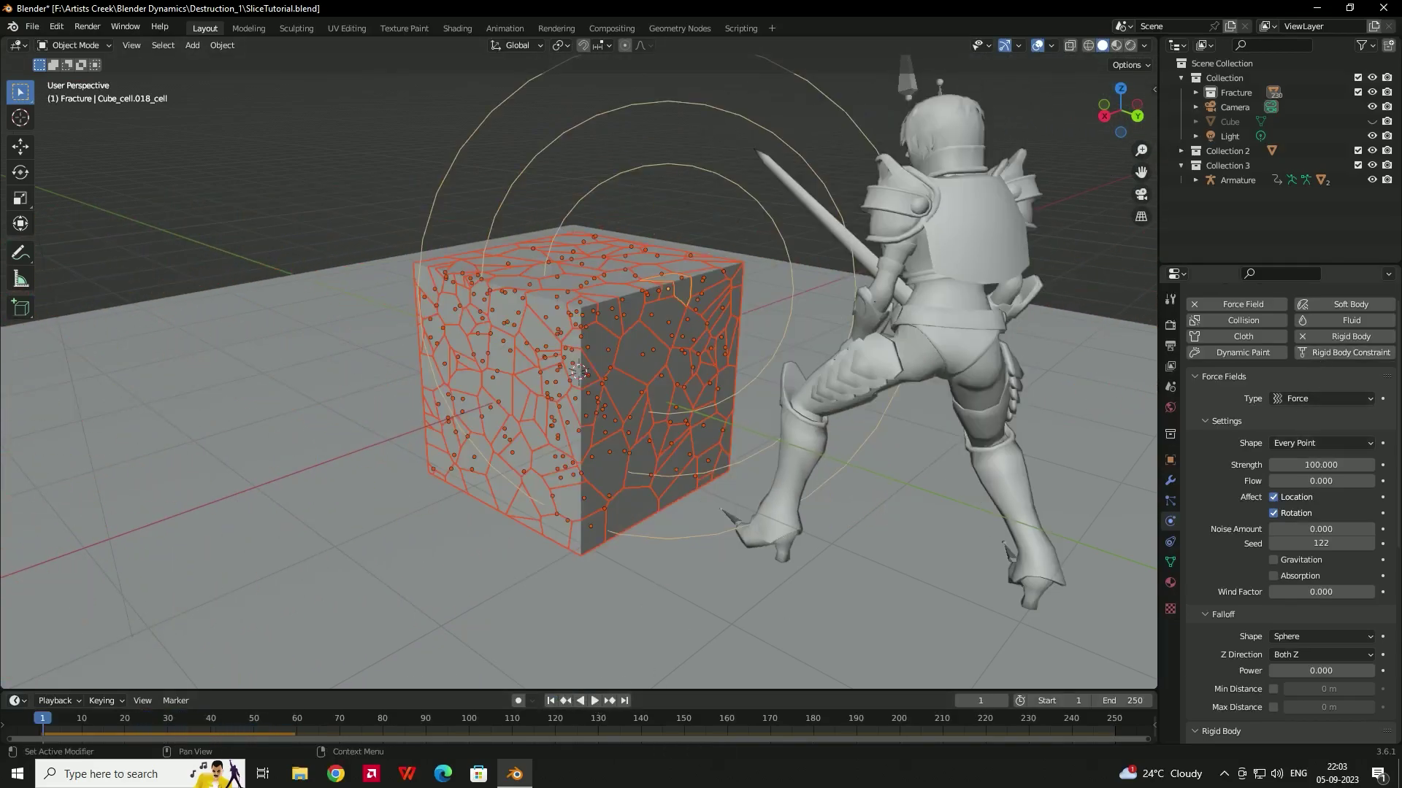
Set the Every Point force field's strength to 50, play the simulation twice to check it, and return to frame 1.
click(1307, 464)
text(50)
key(Return)
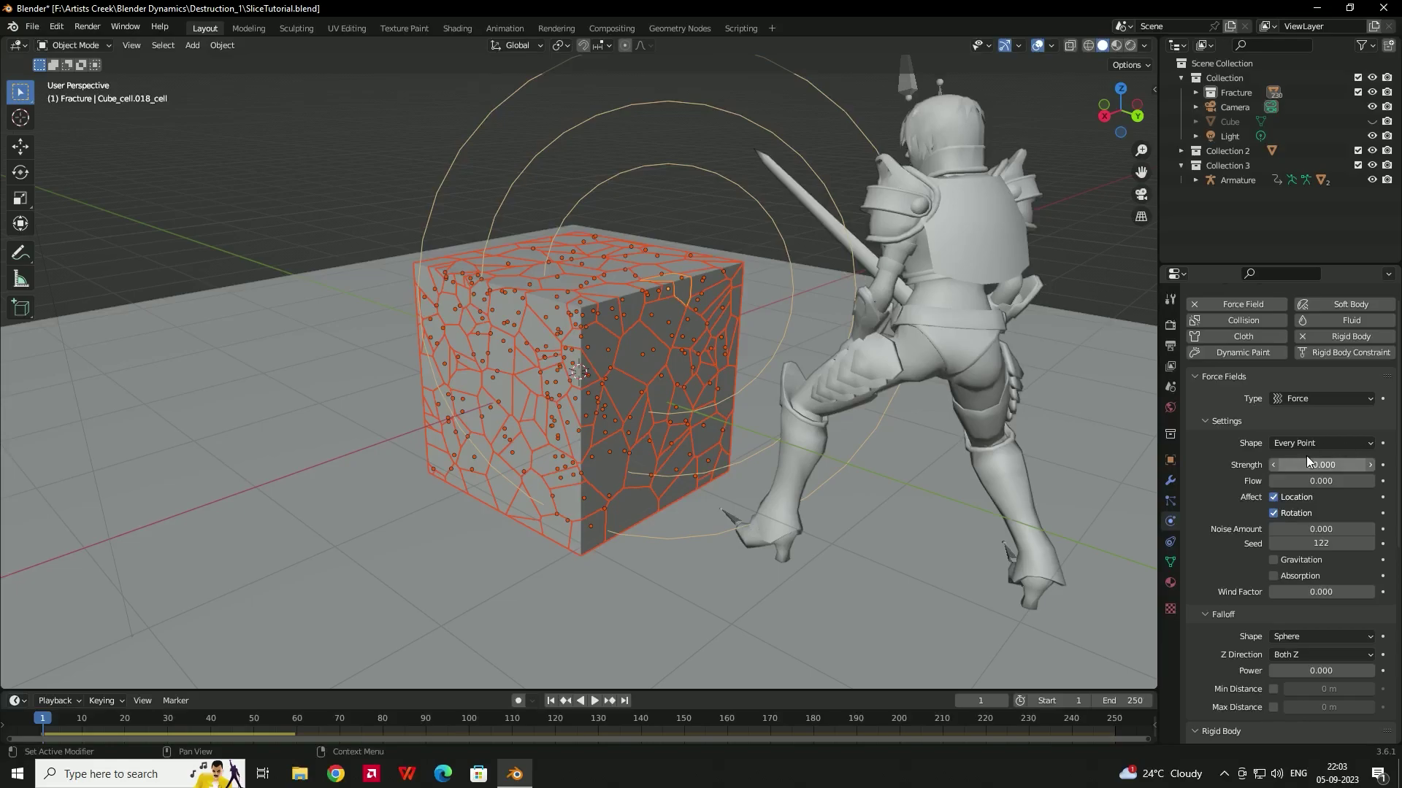
click(594, 701)
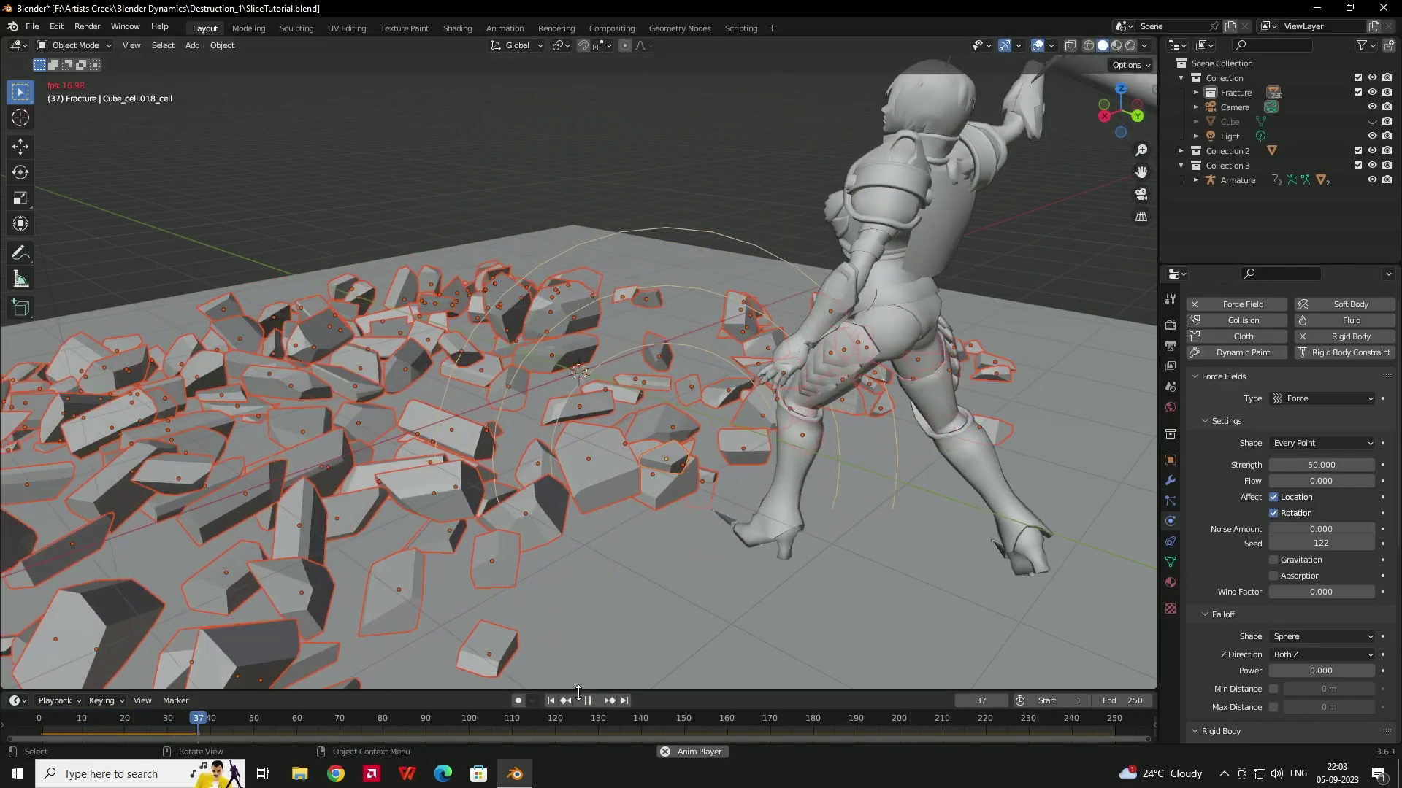
click(588, 701)
click(551, 701)
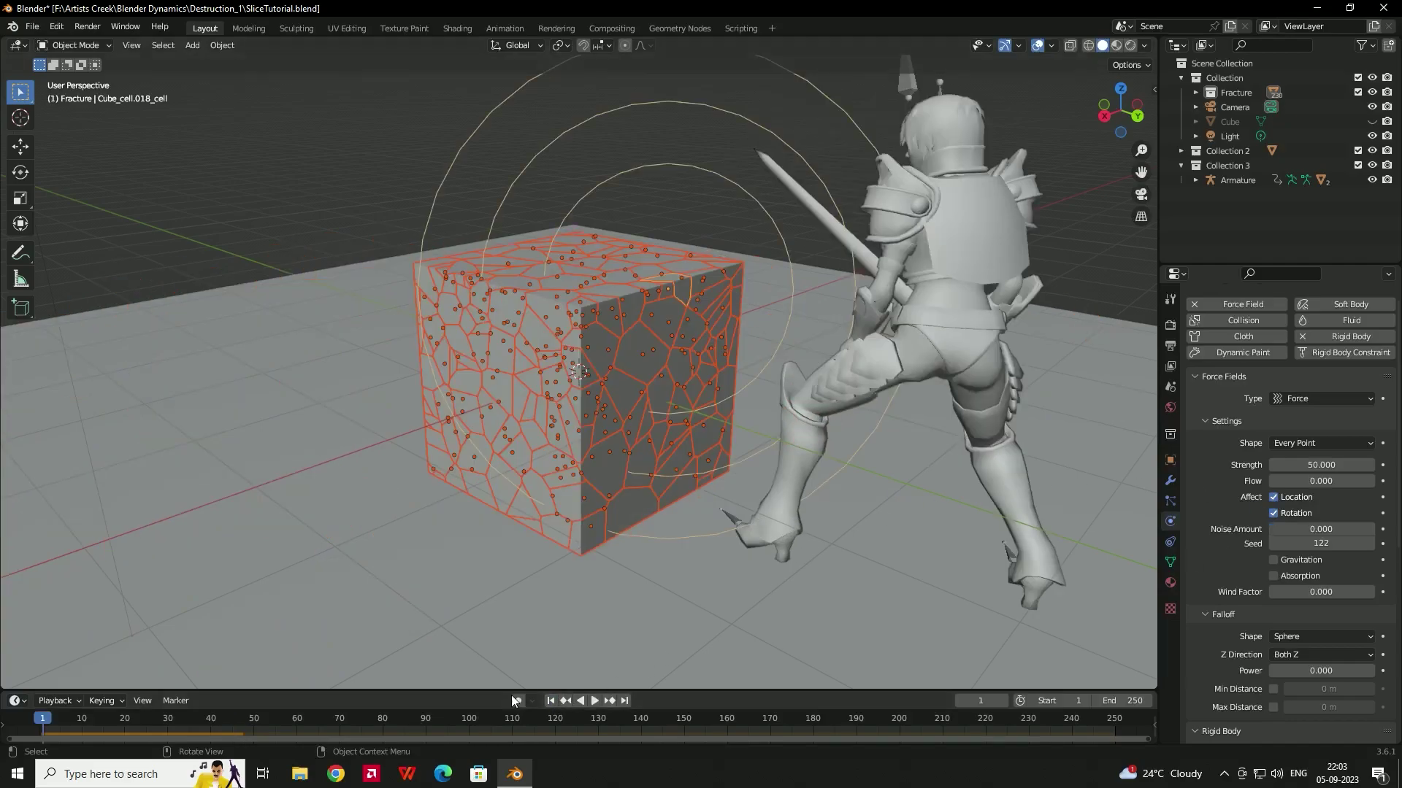
click(593, 700)
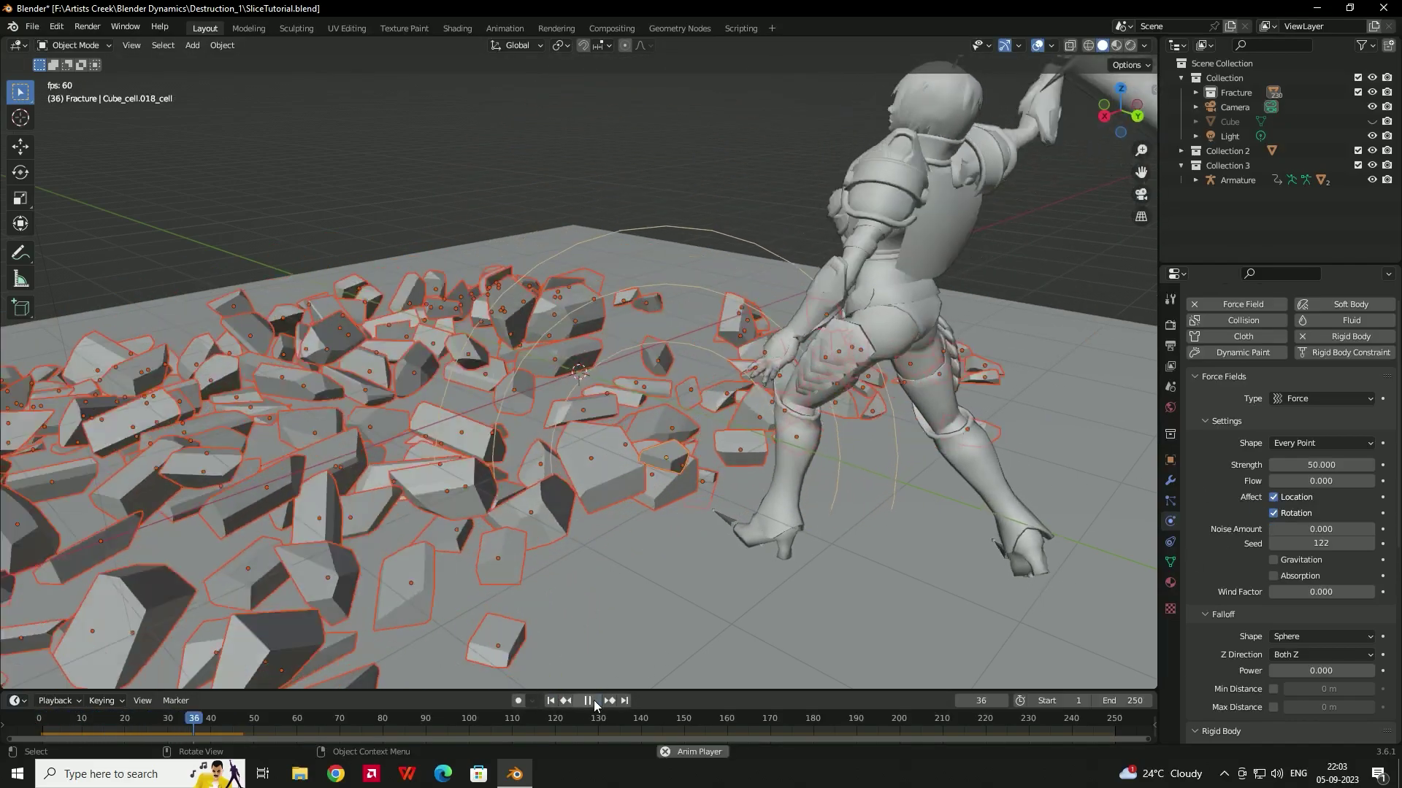
click(594, 699)
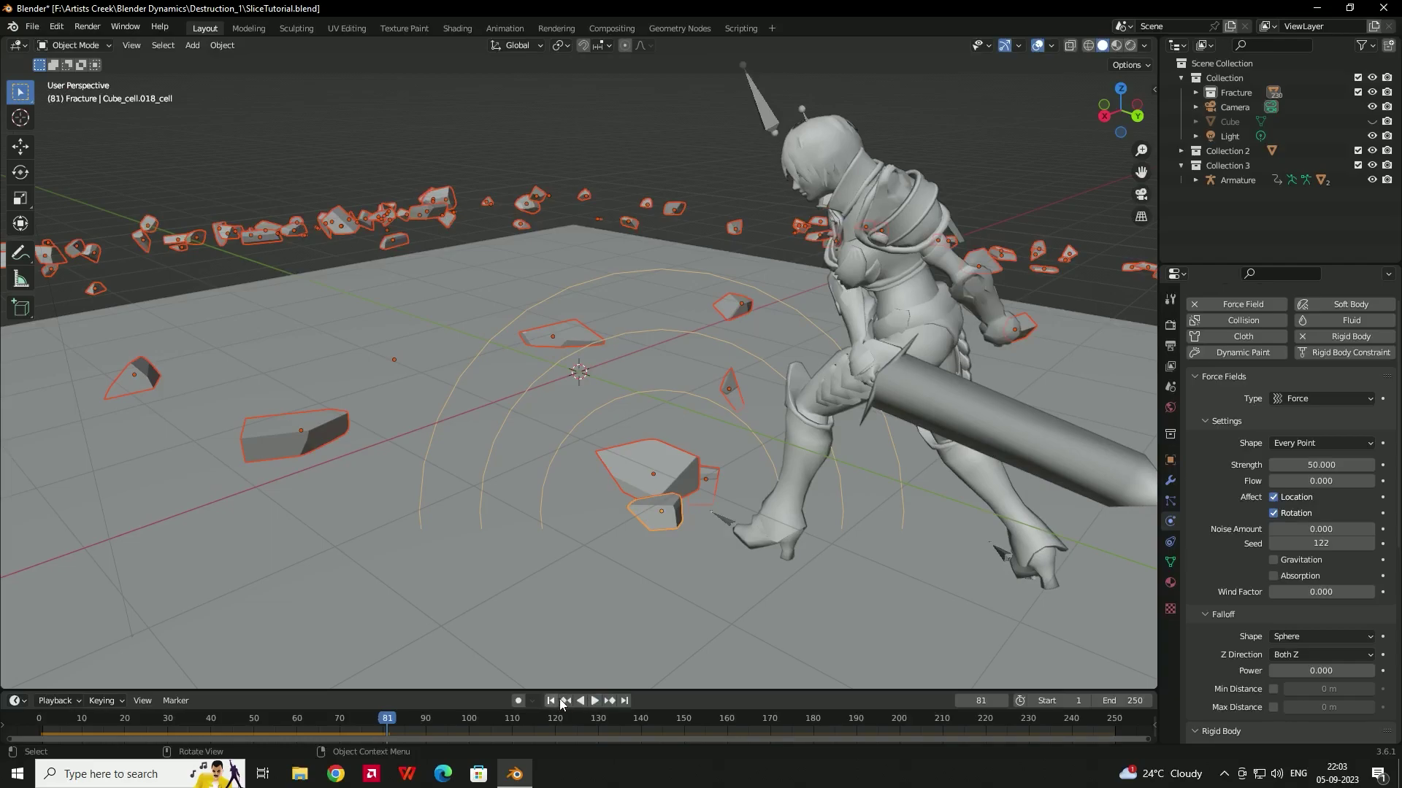
click(552, 700)
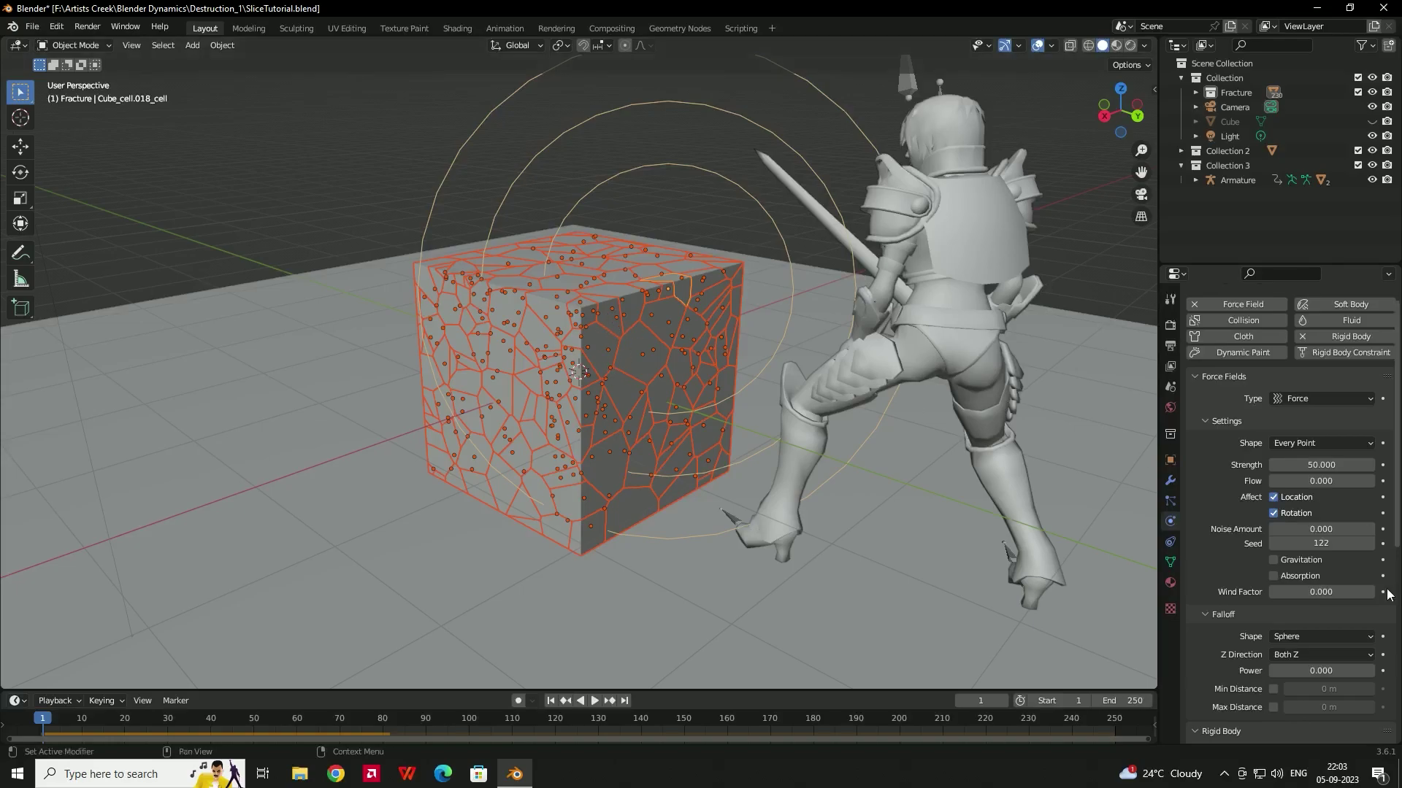
Raise the force field's Flow to 6.9, enable Gravitation, and play the simulation through the sword hit.
drag(1312, 480, 1347, 481)
click(1291, 561)
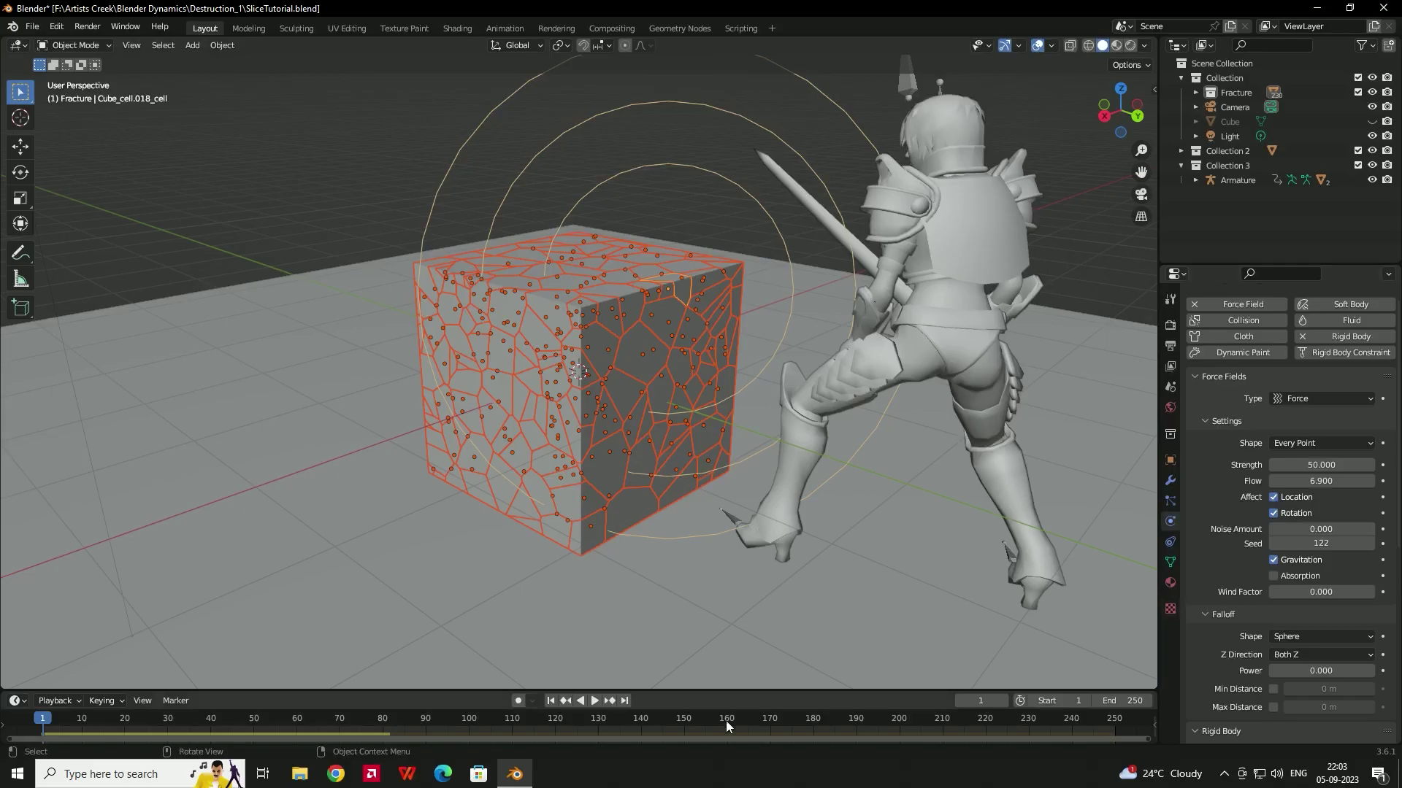
click(594, 701)
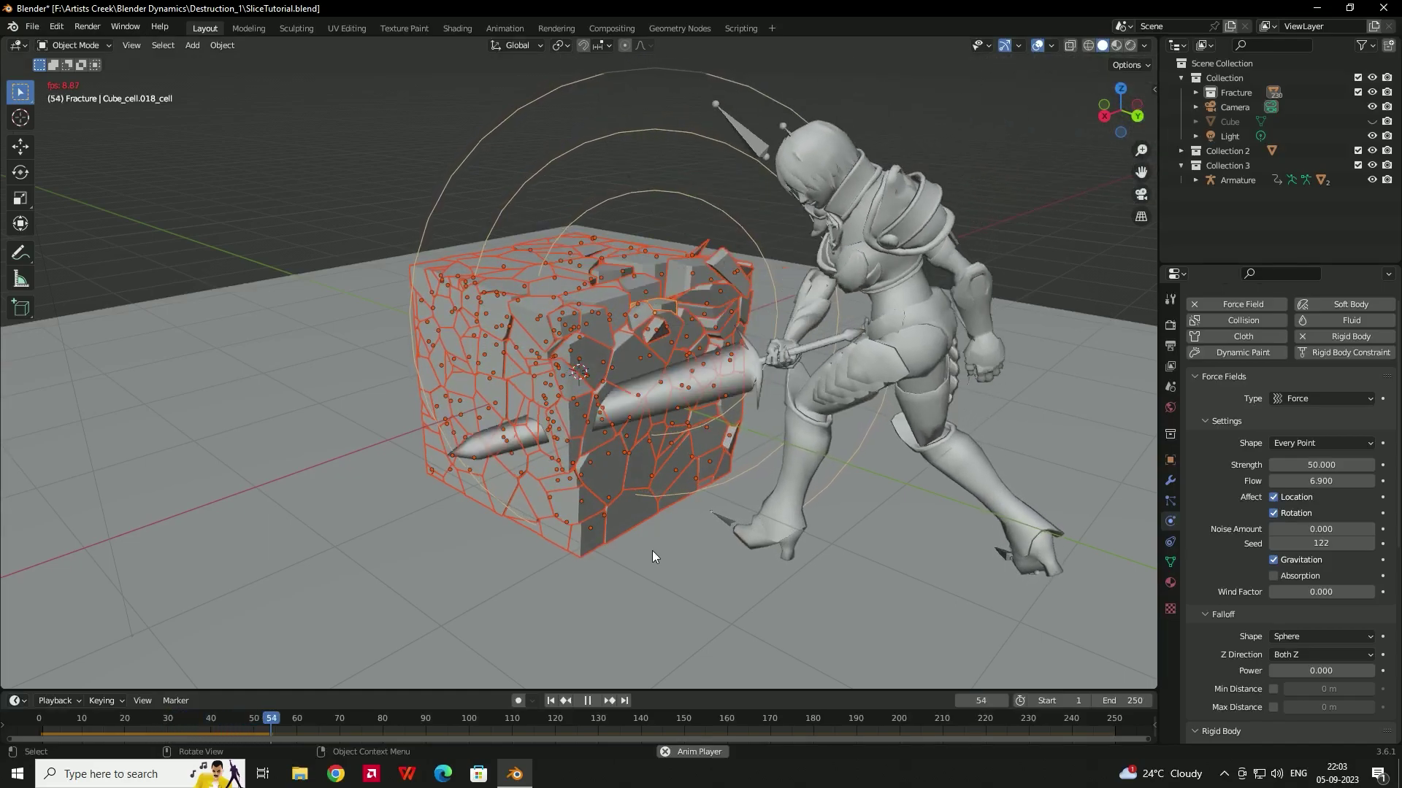
key(space)
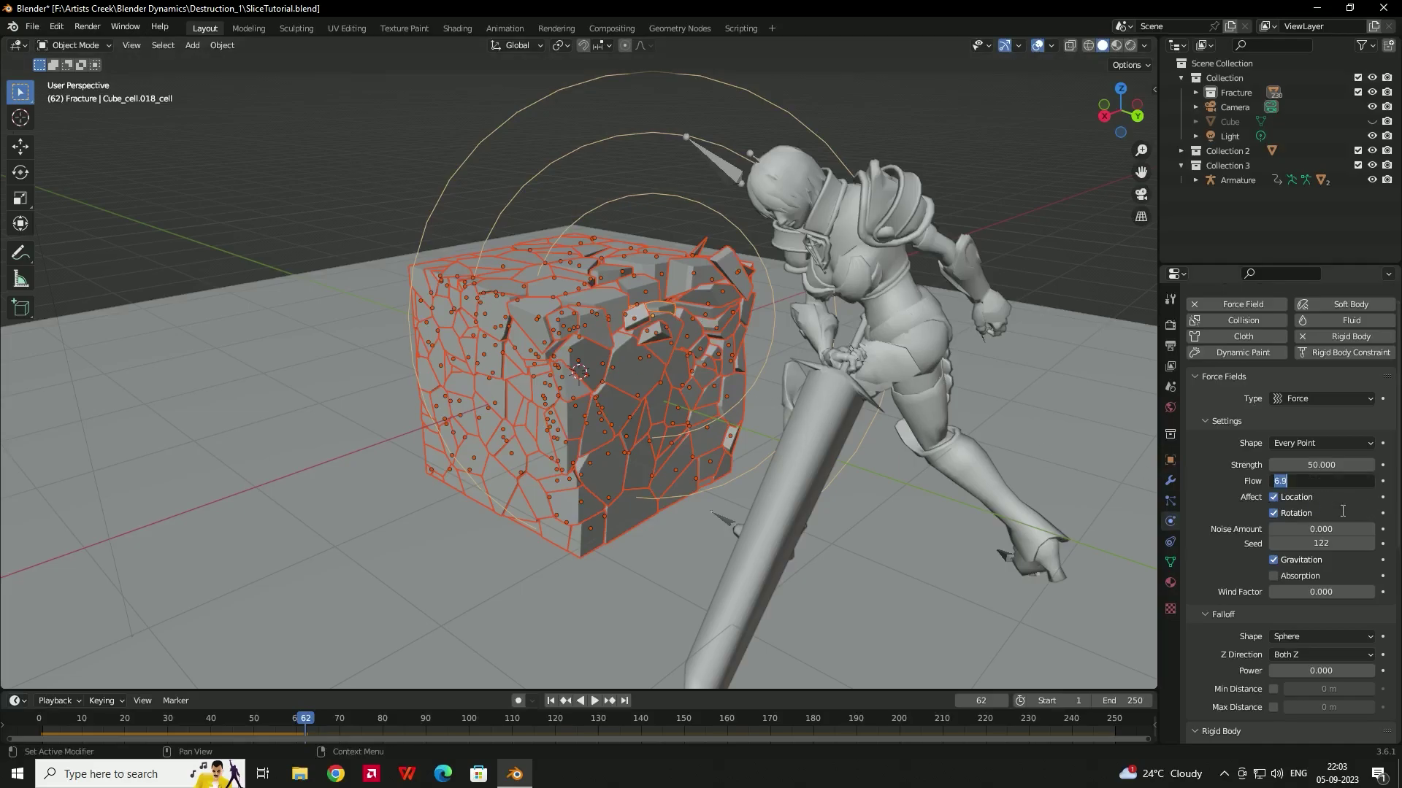
Set the force field's Flow to 1, replay the simulation twice from the start, and return to frame 1.
text(1)
key(Return)
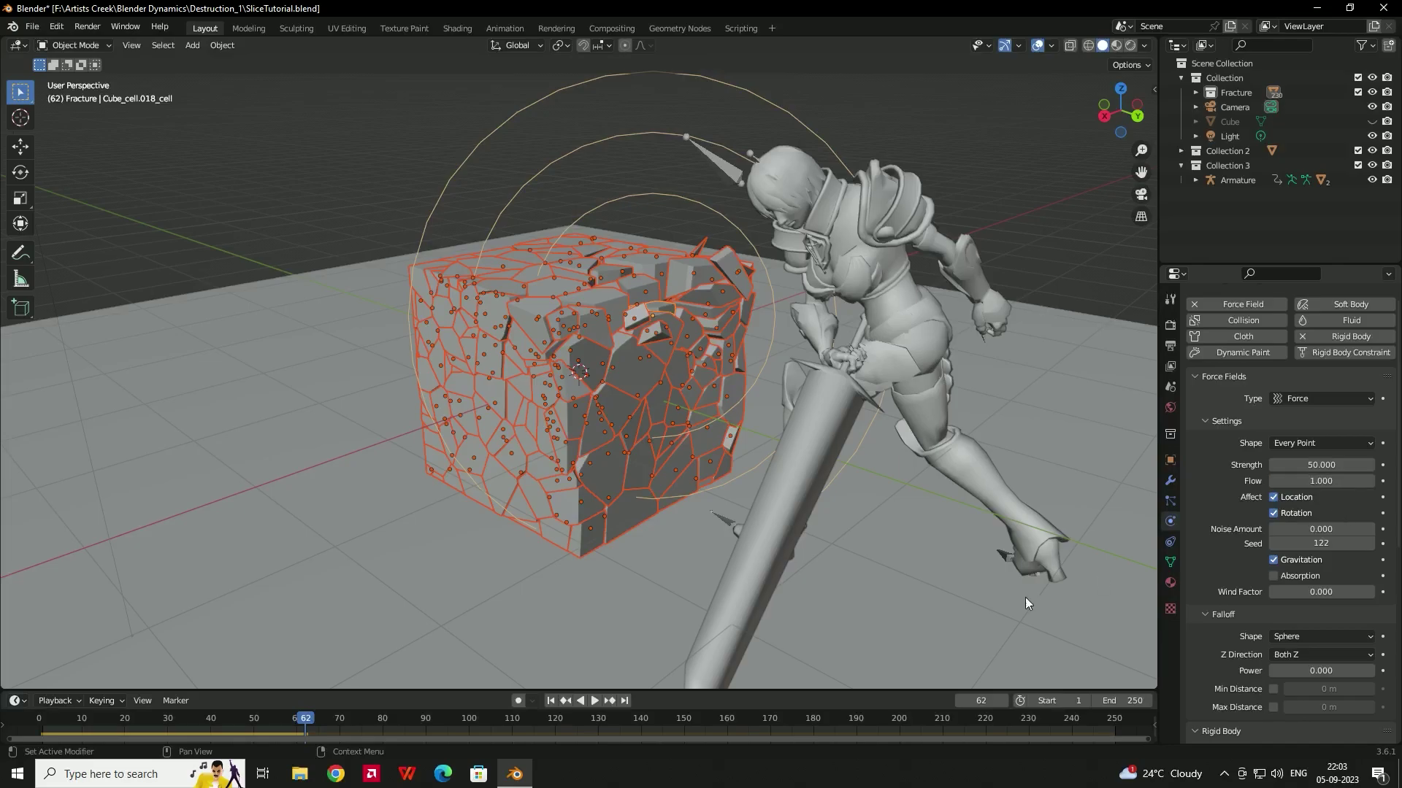
click(551, 700)
click(593, 701)
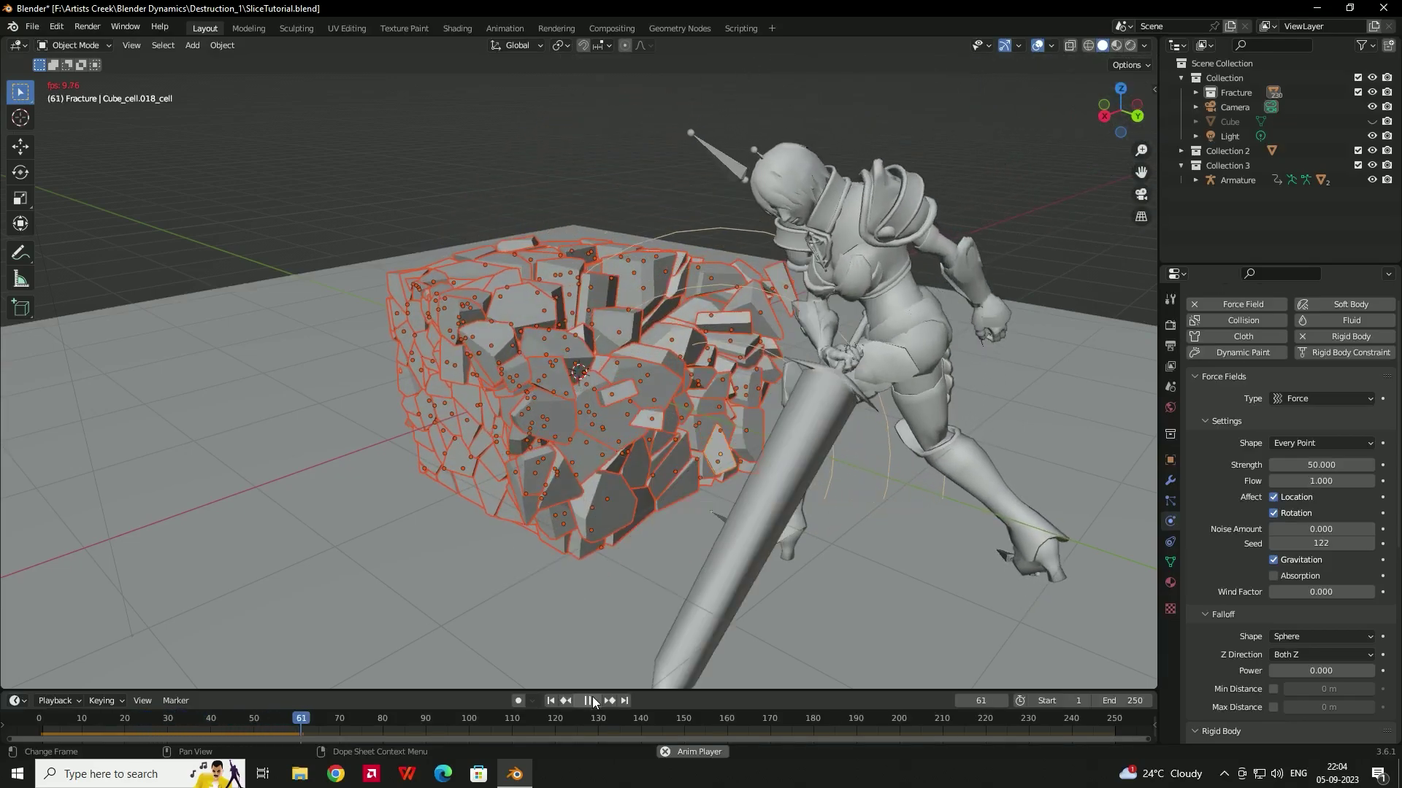
click(593, 701)
click(550, 701)
click(594, 701)
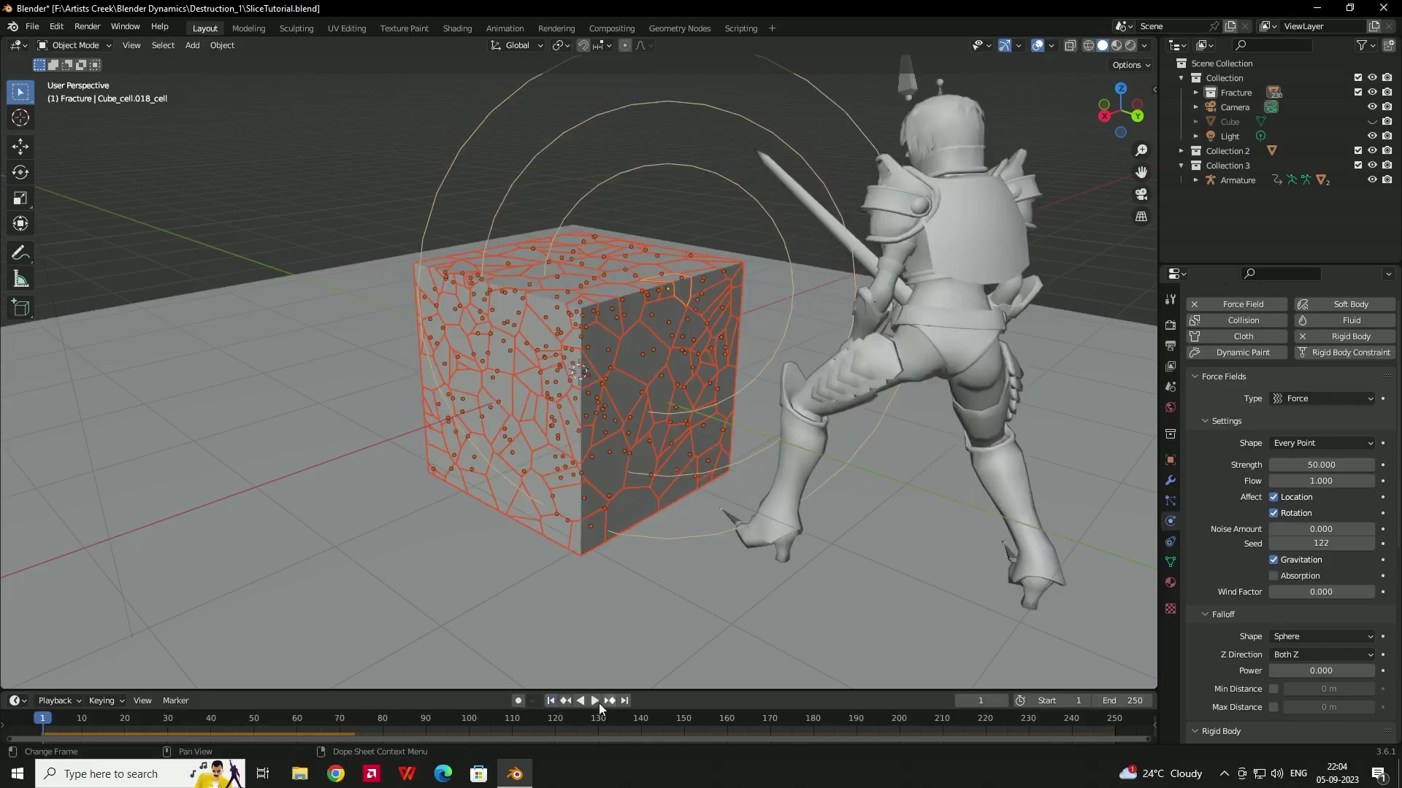
click(589, 701)
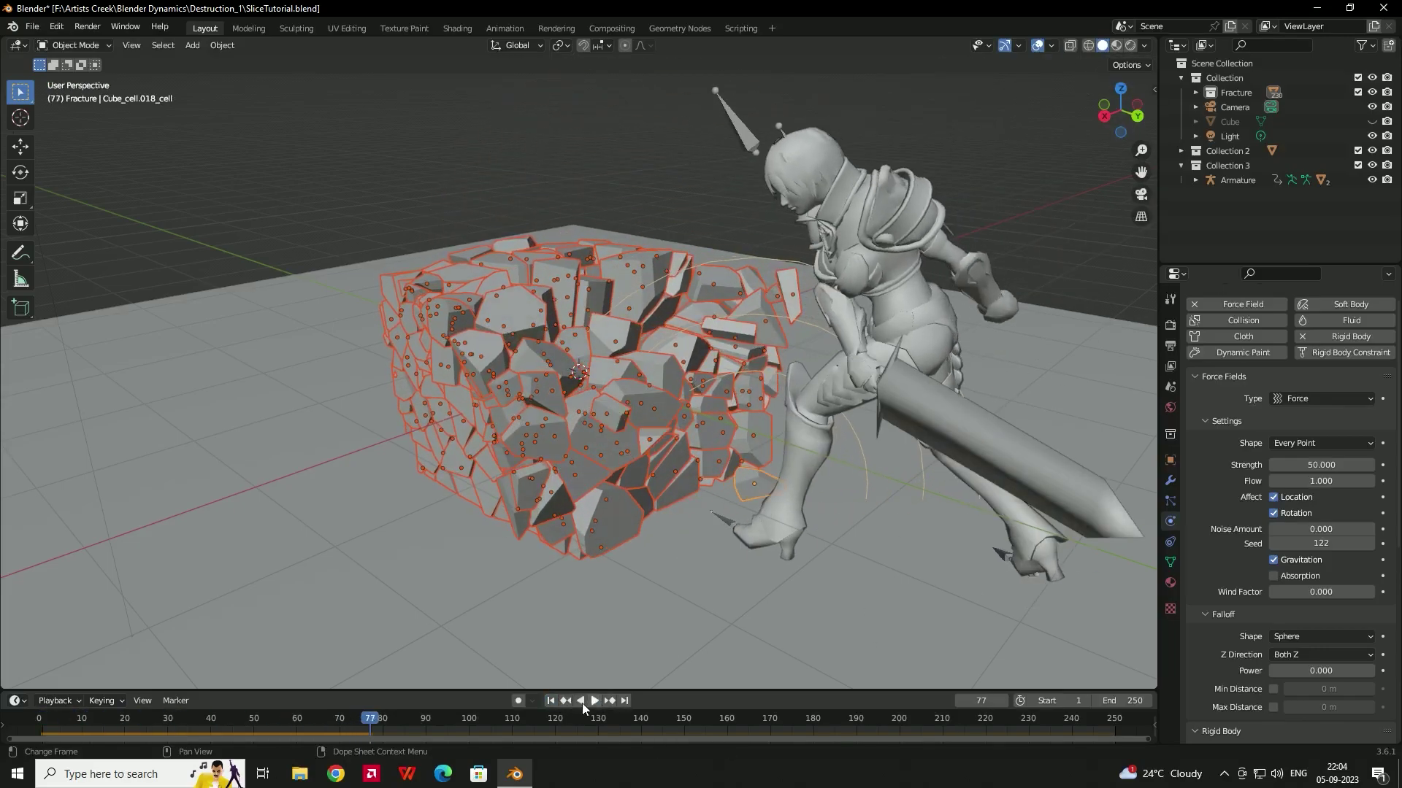
click(552, 700)
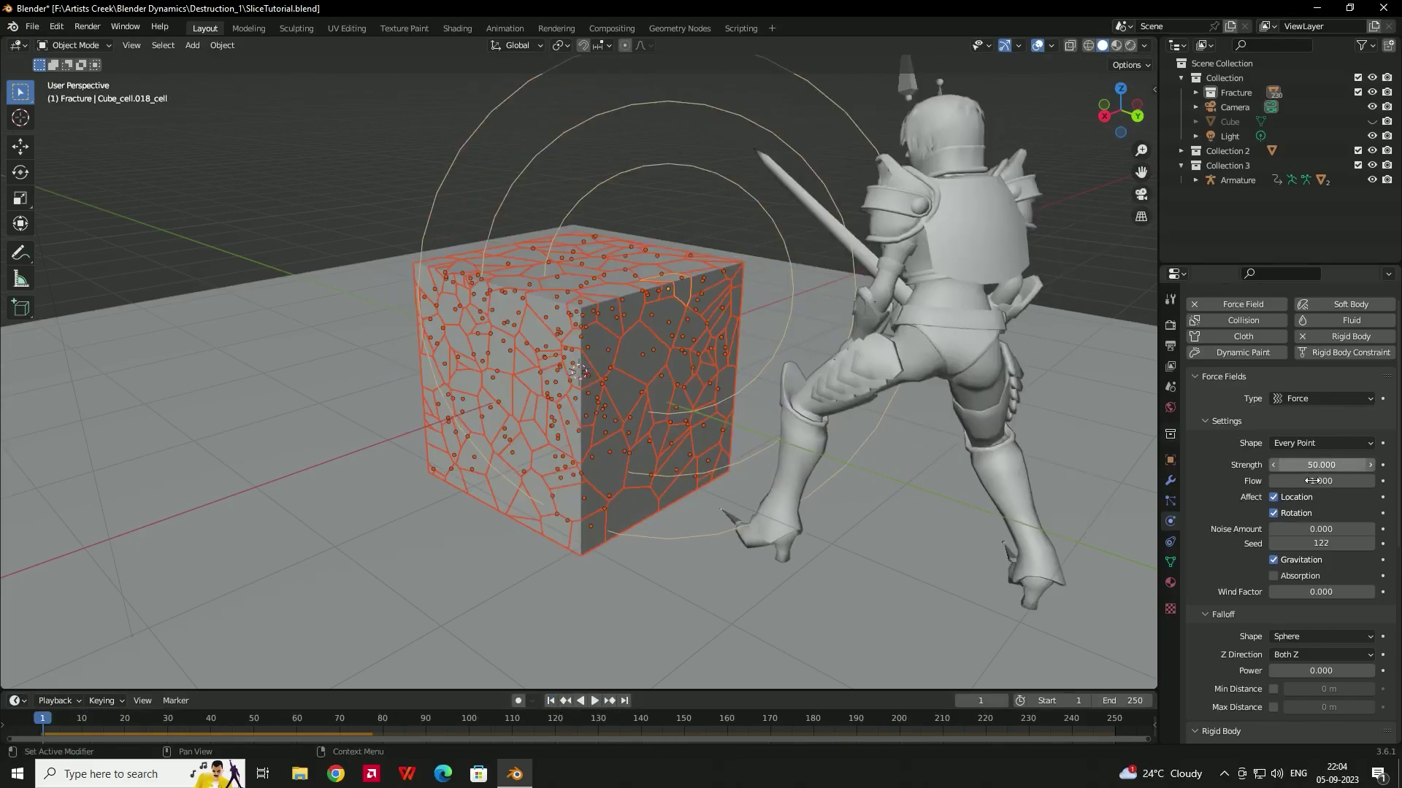
Set the force field's Flow to 0, test-play the simulation with Gravitation enabled, and return to frame 1.
text(0)
key(Return)
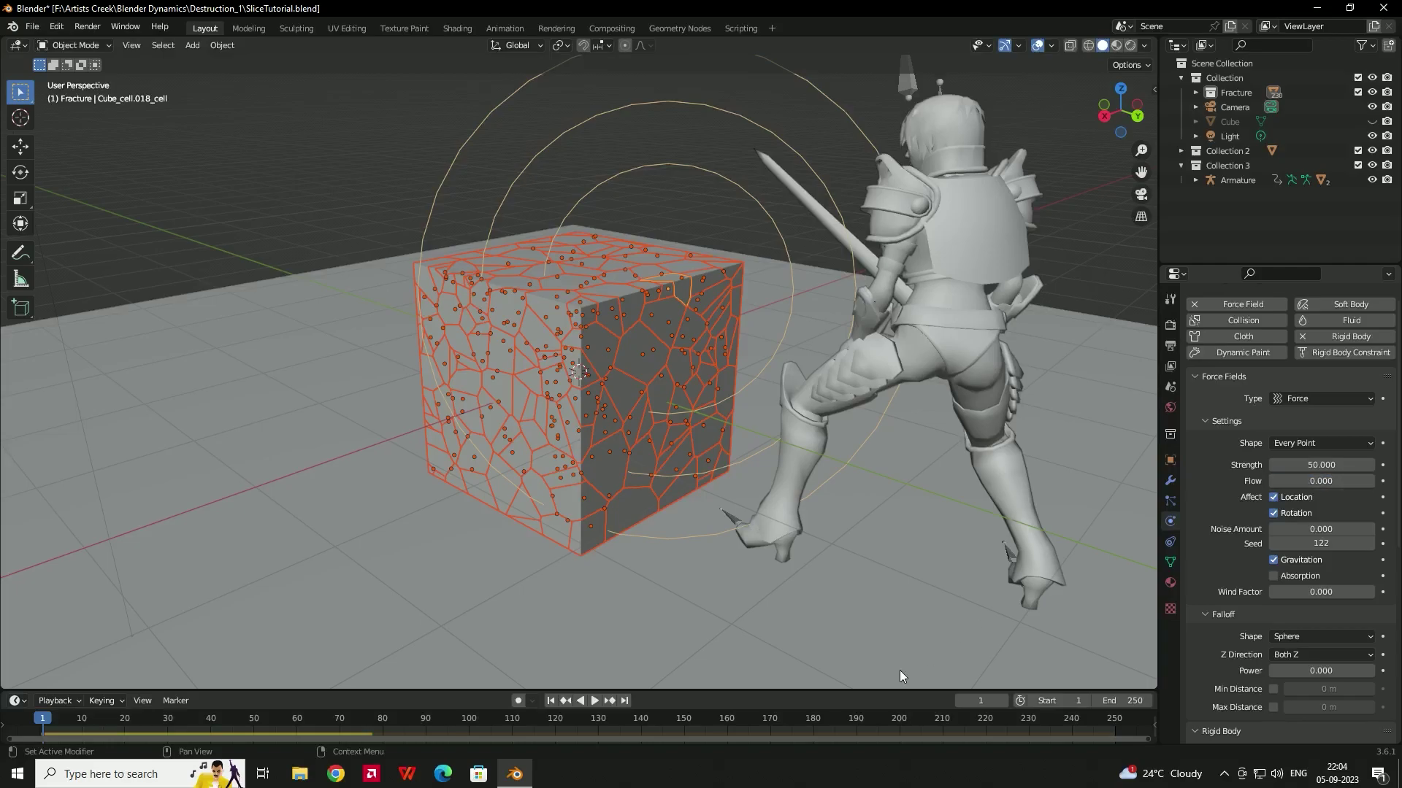
click(593, 700)
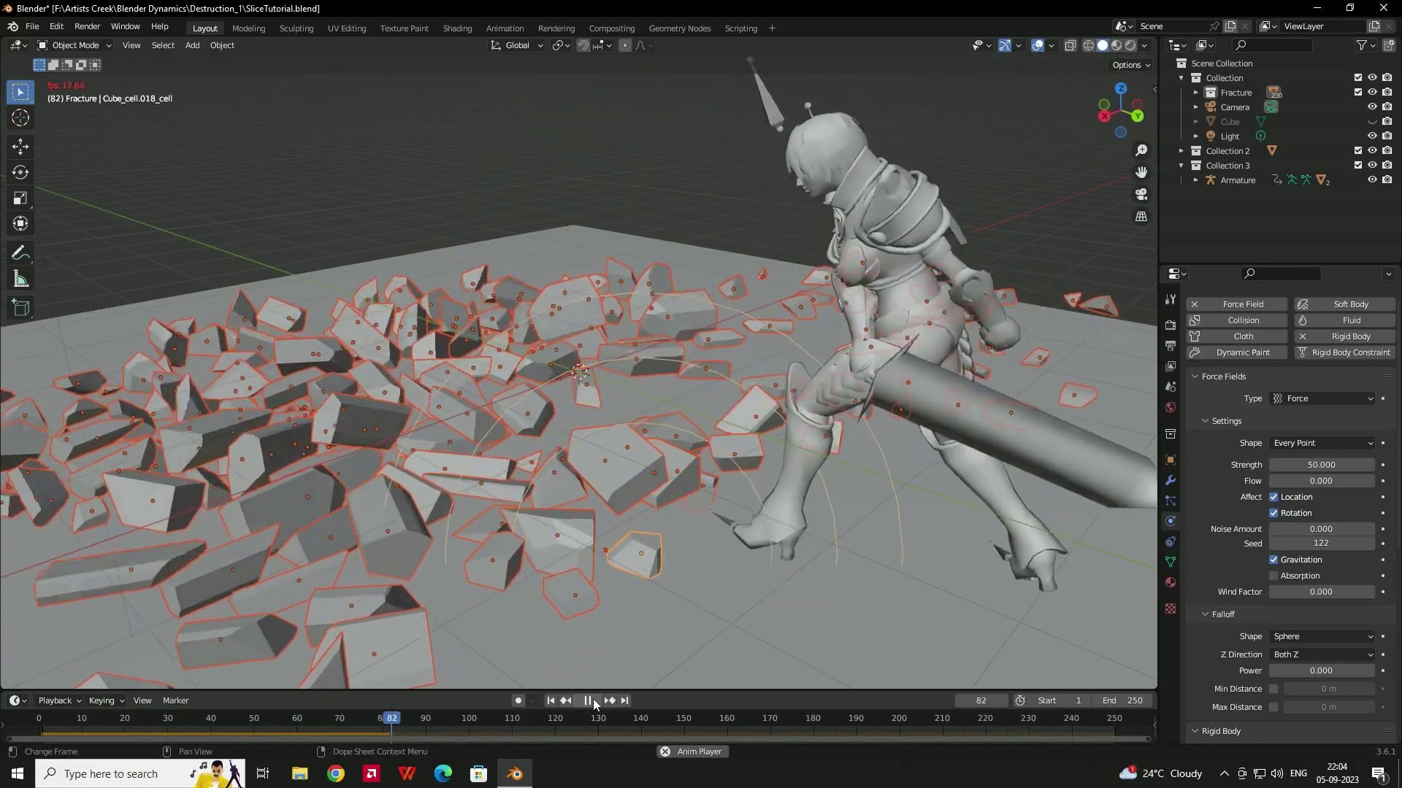
key(space)
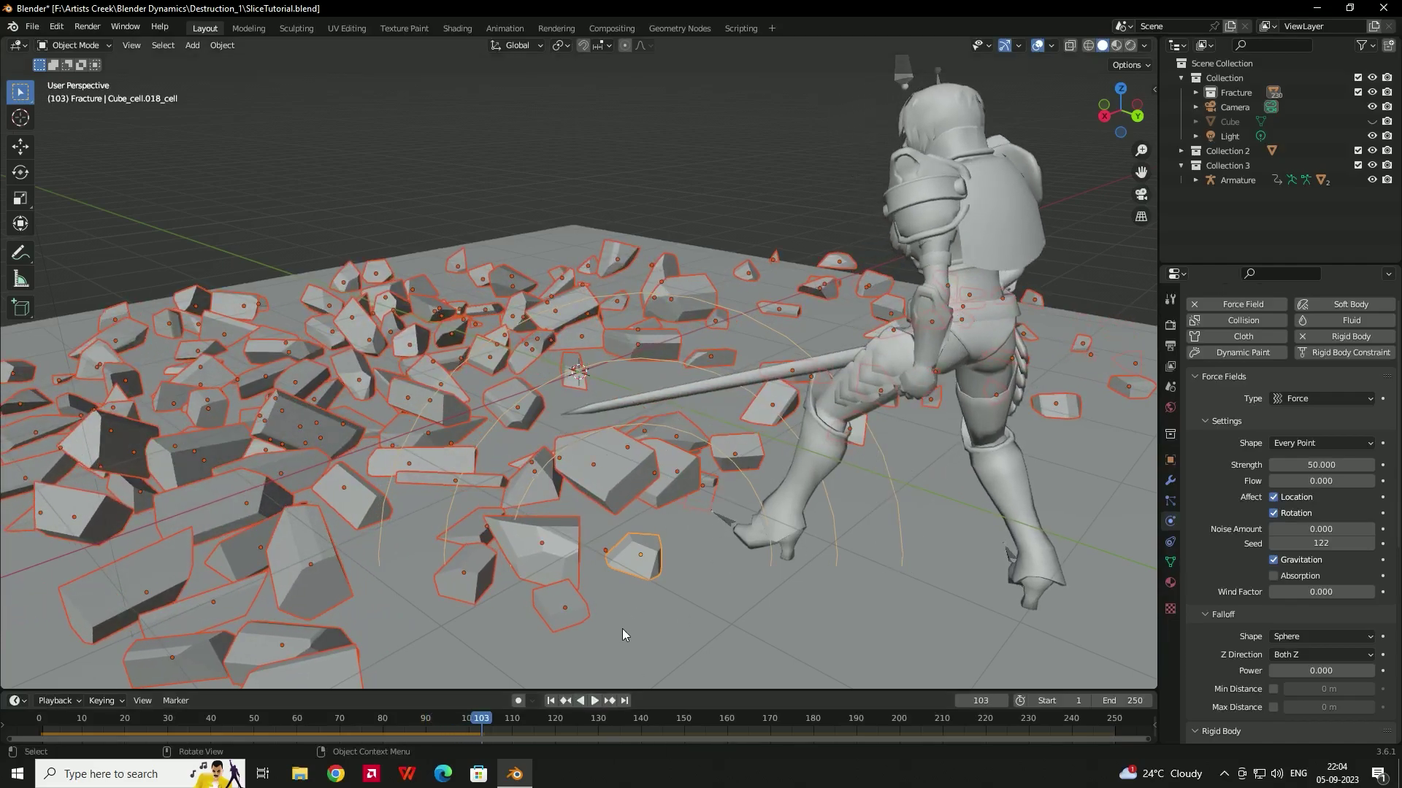
click(551, 701)
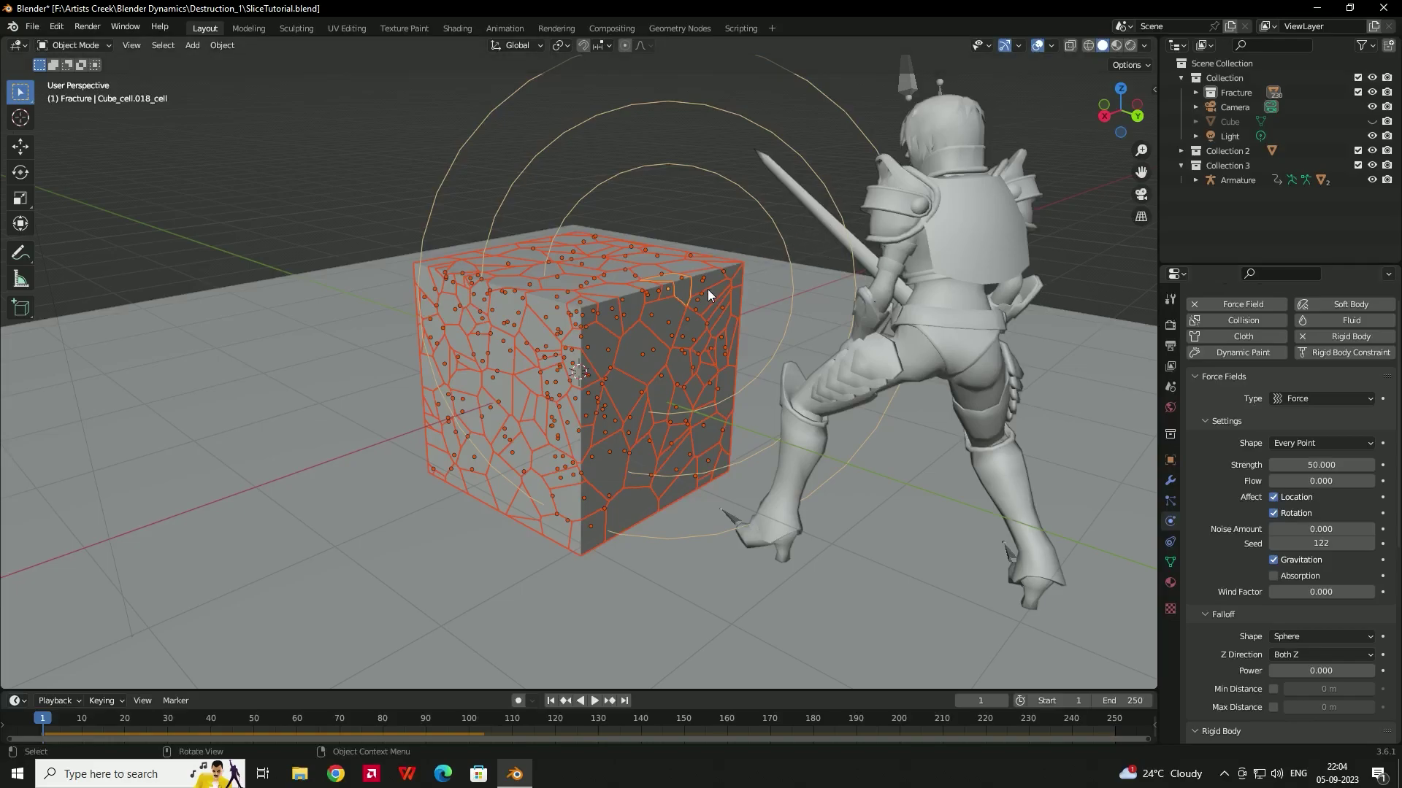
Replay the simulation from a higher angle, stop it, set the force field's strength to 0, and return to frame 1.
mouse_move(691, 282)
middle_down()
mouse_move(716, 272)
mouse_move(684, 286)
mouse_move(696, 286)
middle_up()
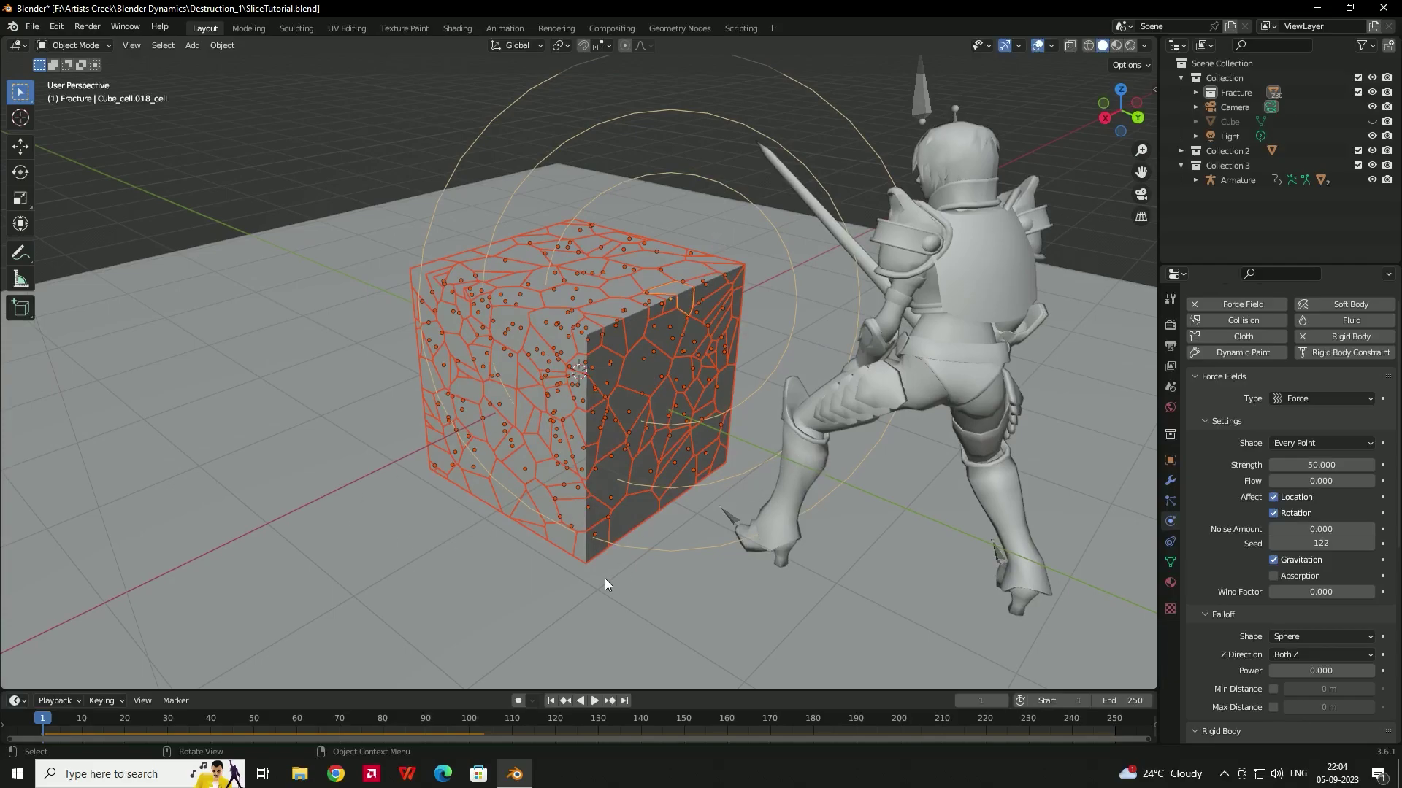
key(space)
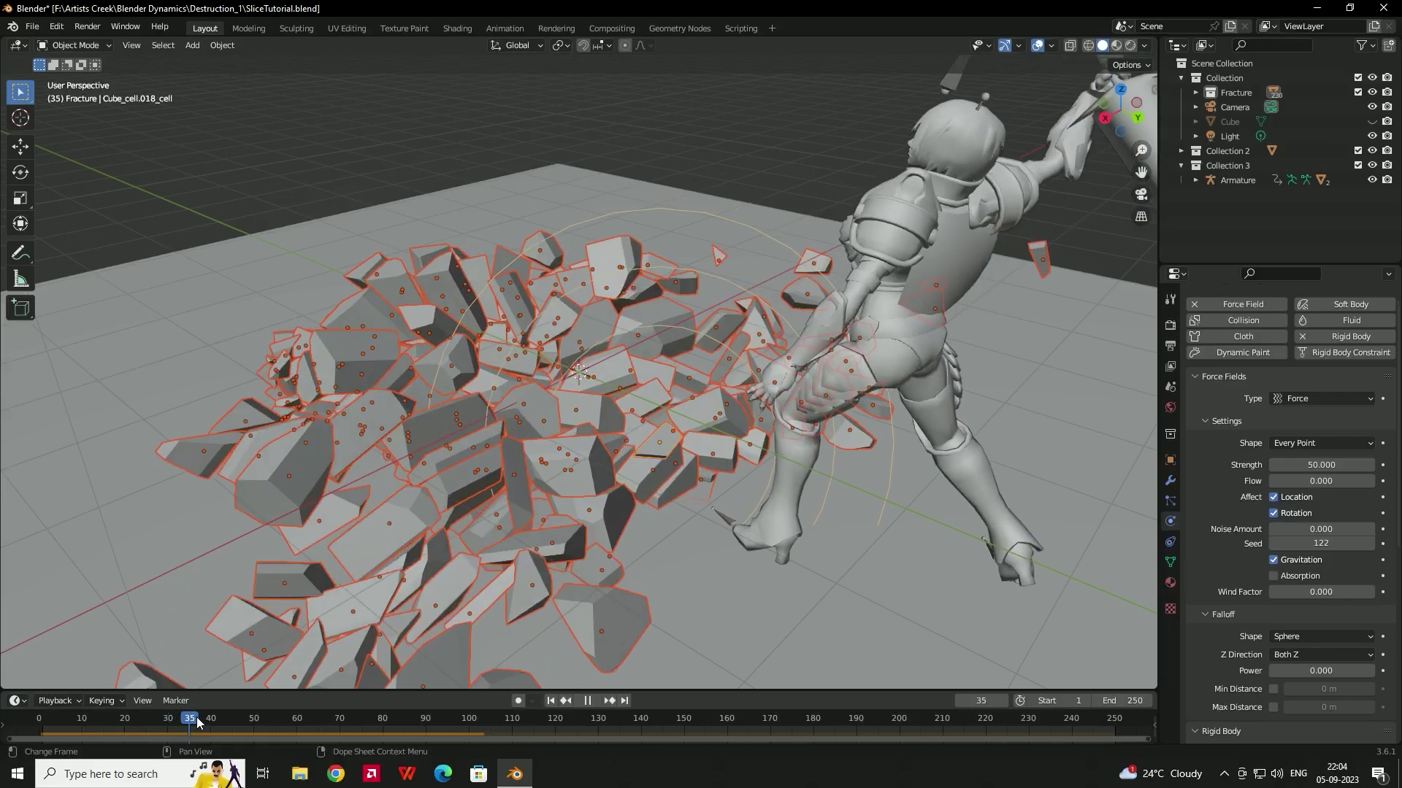
key(space)
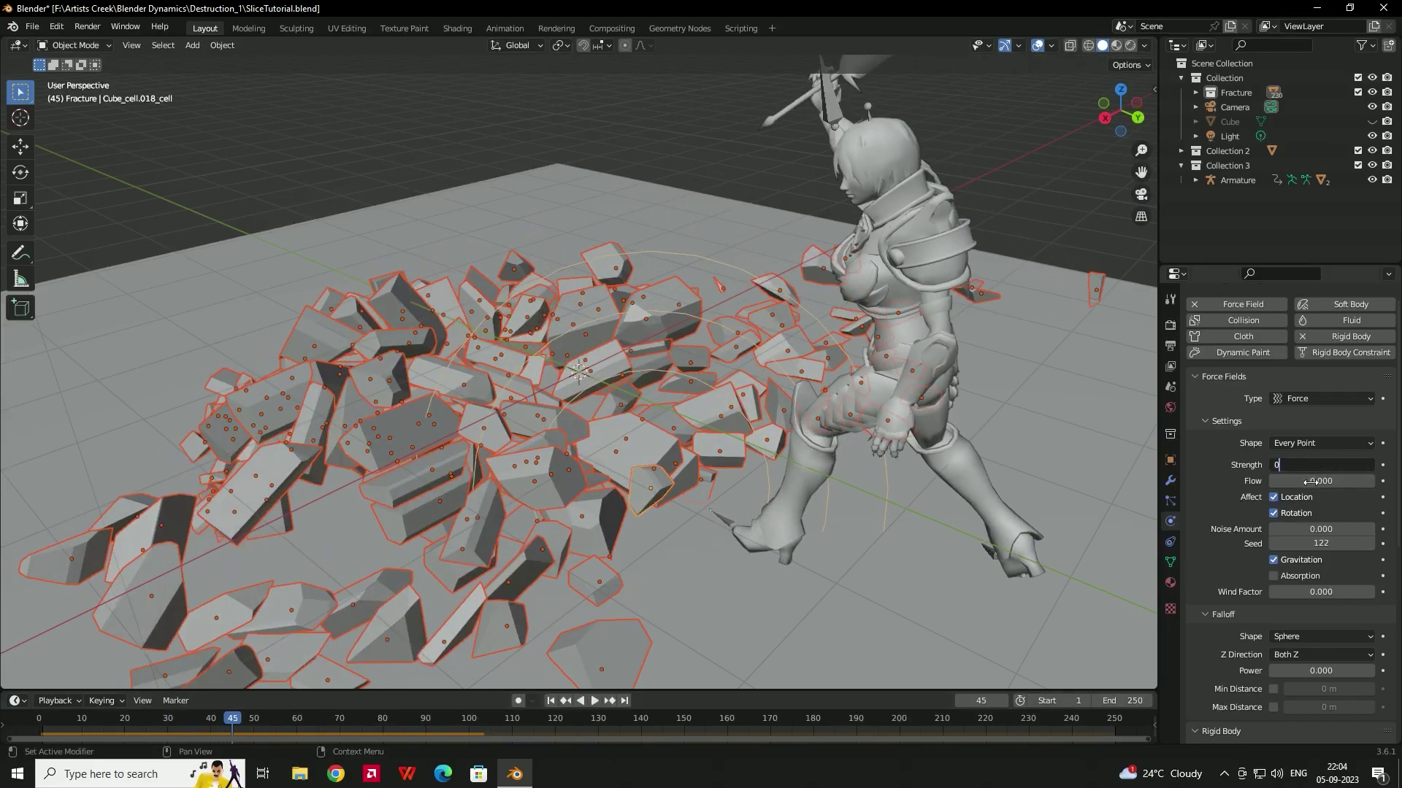
text(0)
key(Return)
click(551, 700)
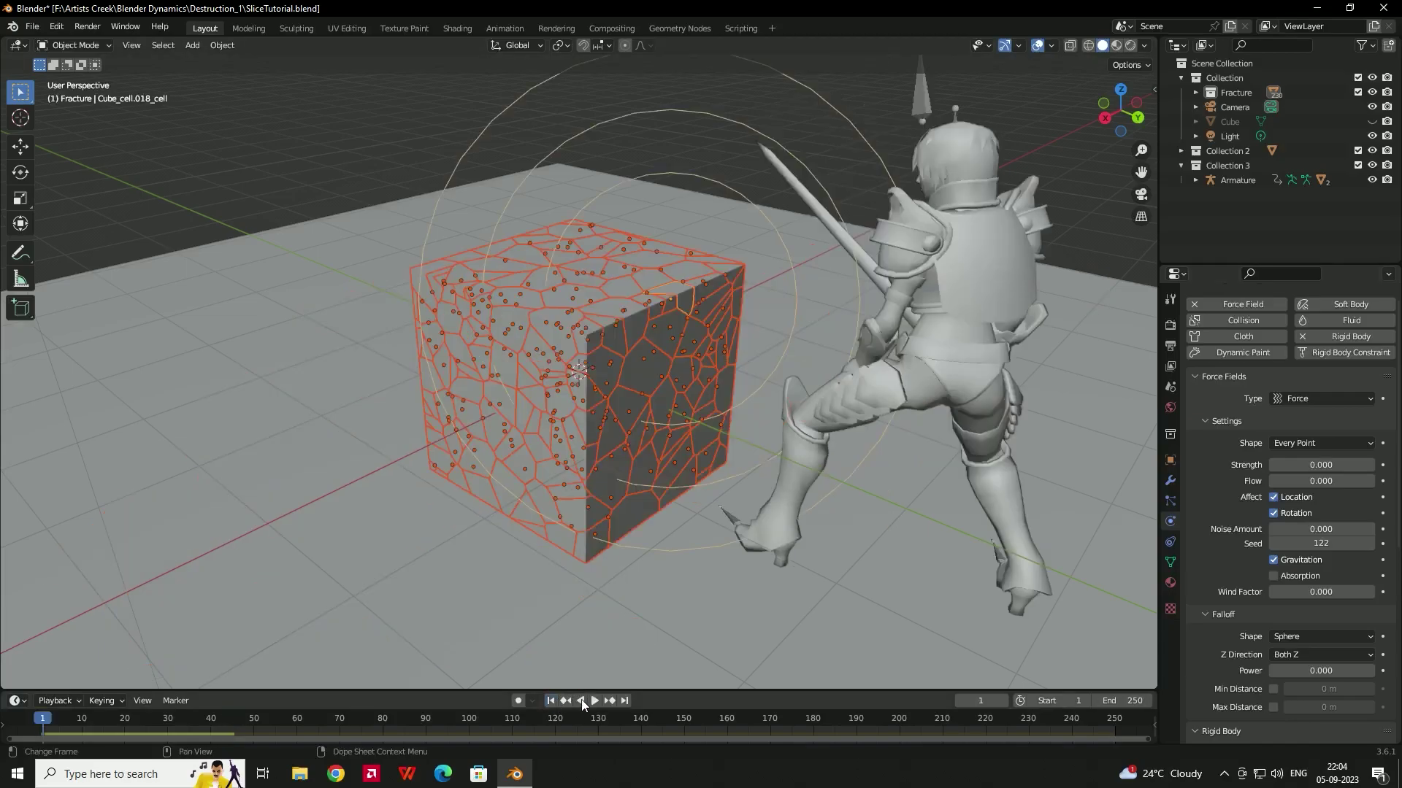
Play the simulation up to frame 52 and keyframe the force field's strength at 0 there.
click(594, 701)
key(space)
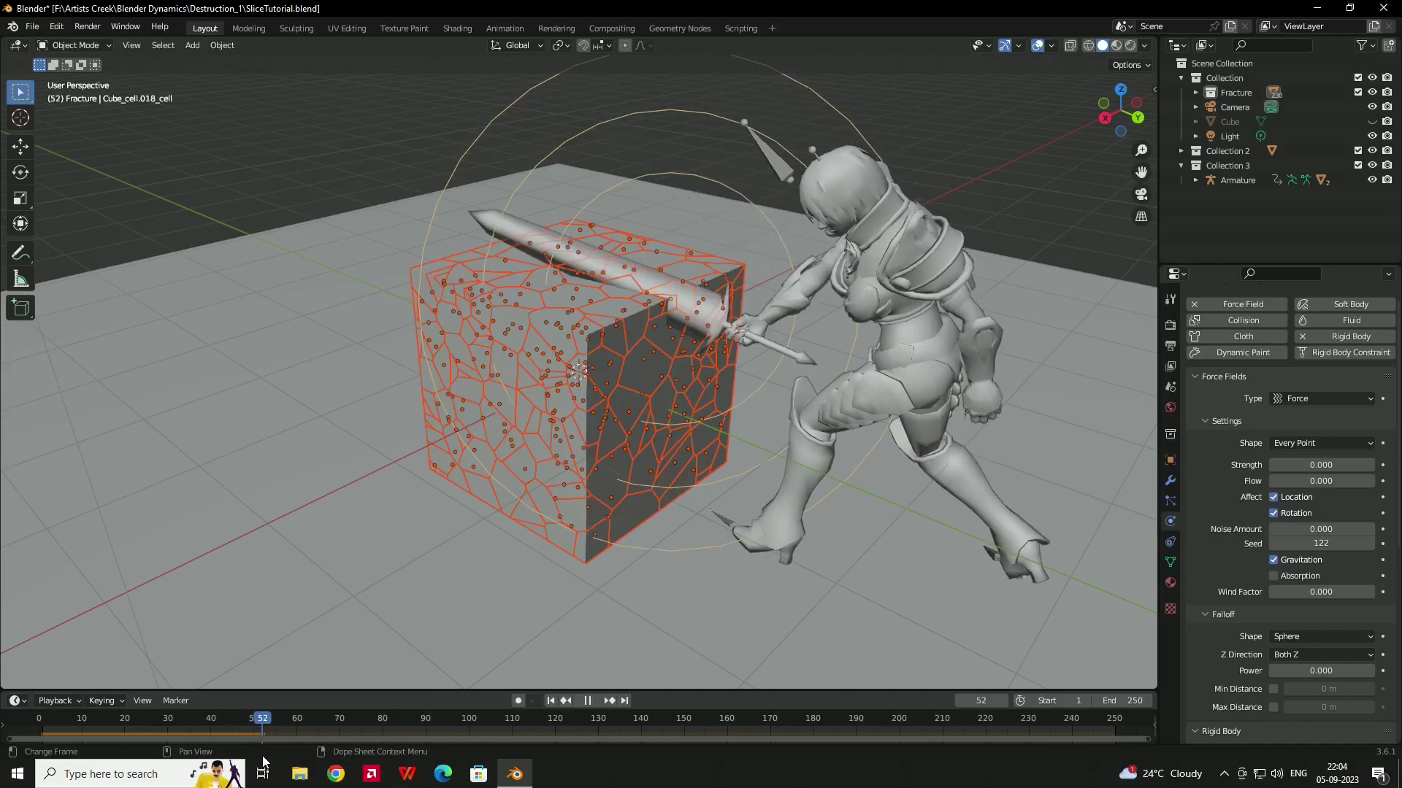
key(space)
mouse_move(584, 423)
middle_down()
mouse_move(566, 422)
mouse_move(605, 425)
middle_up()
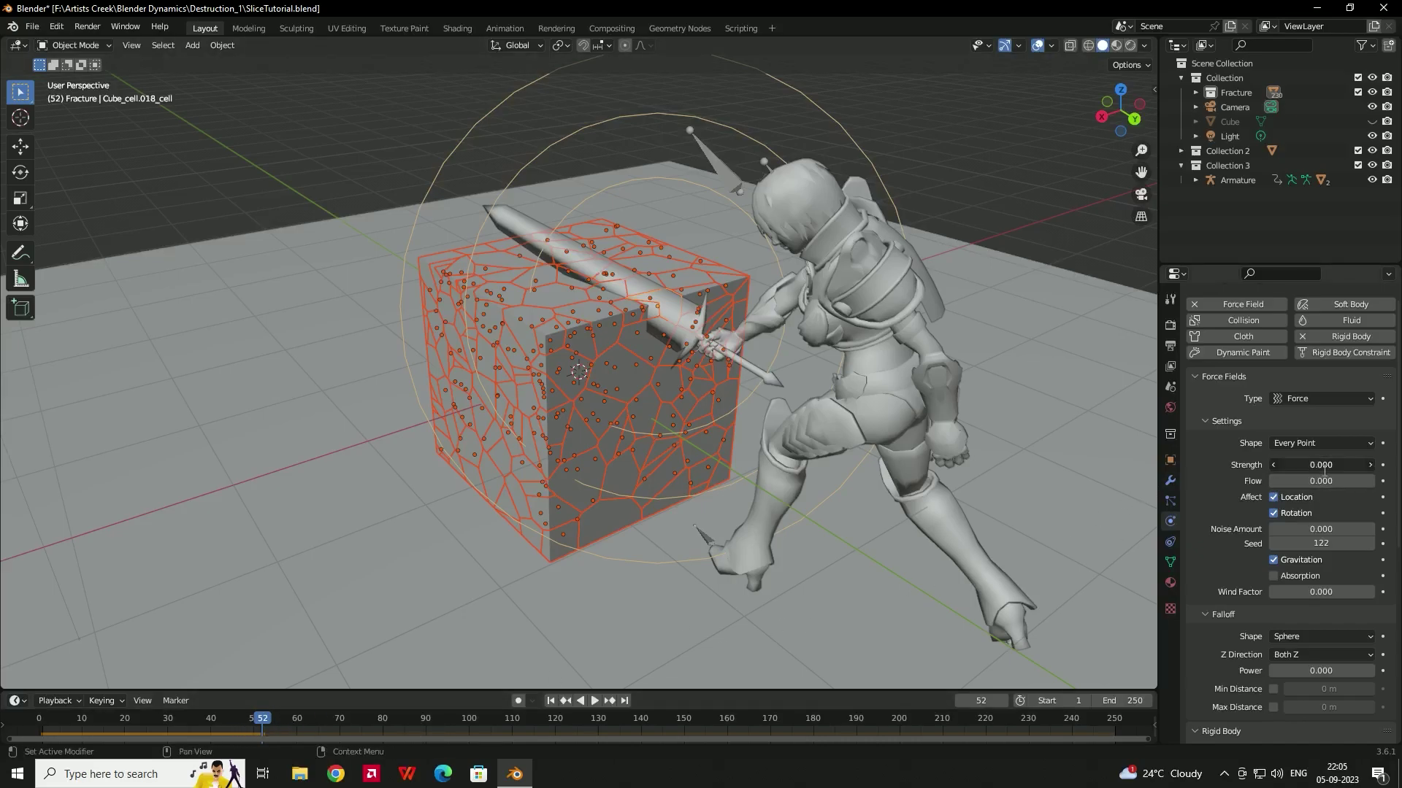
key(Escape)
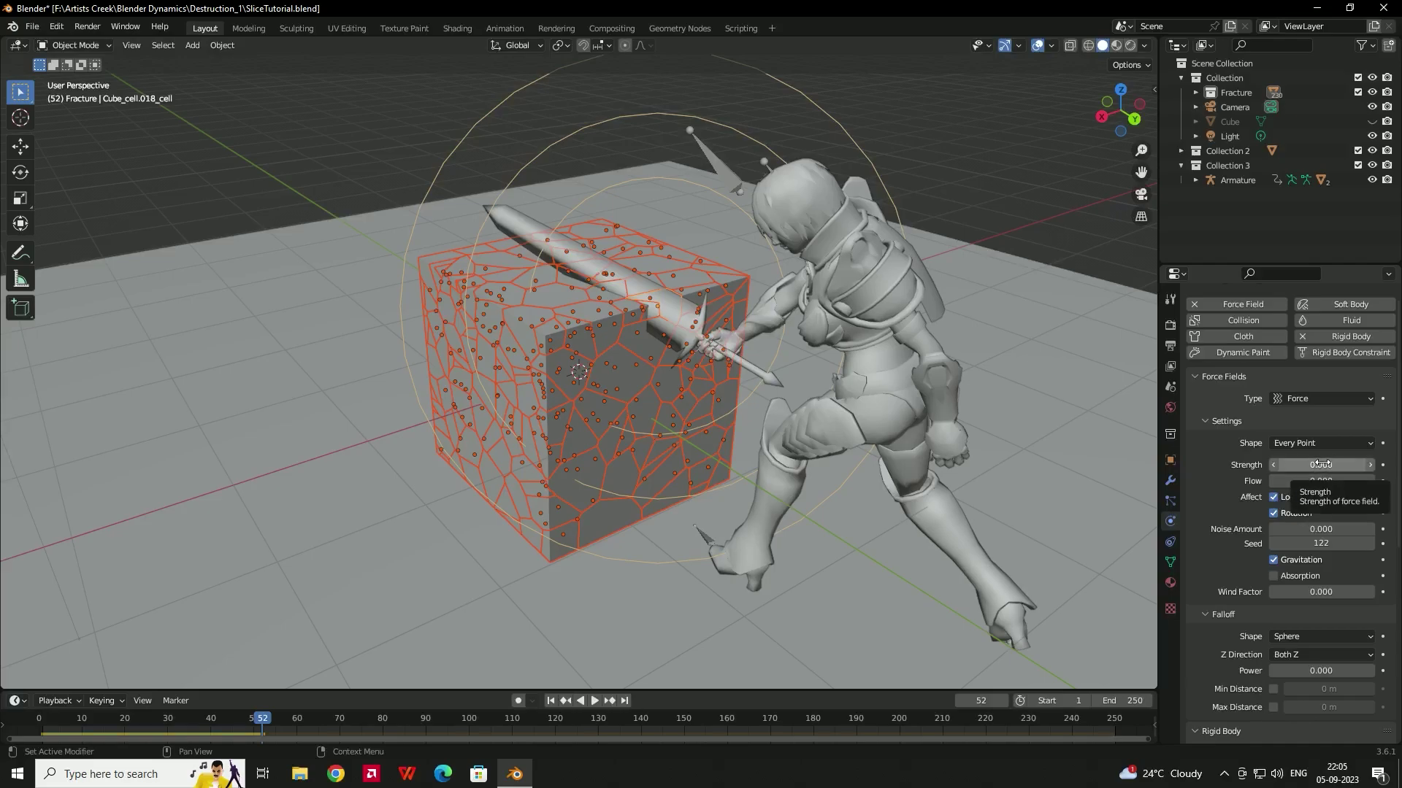
key(i)
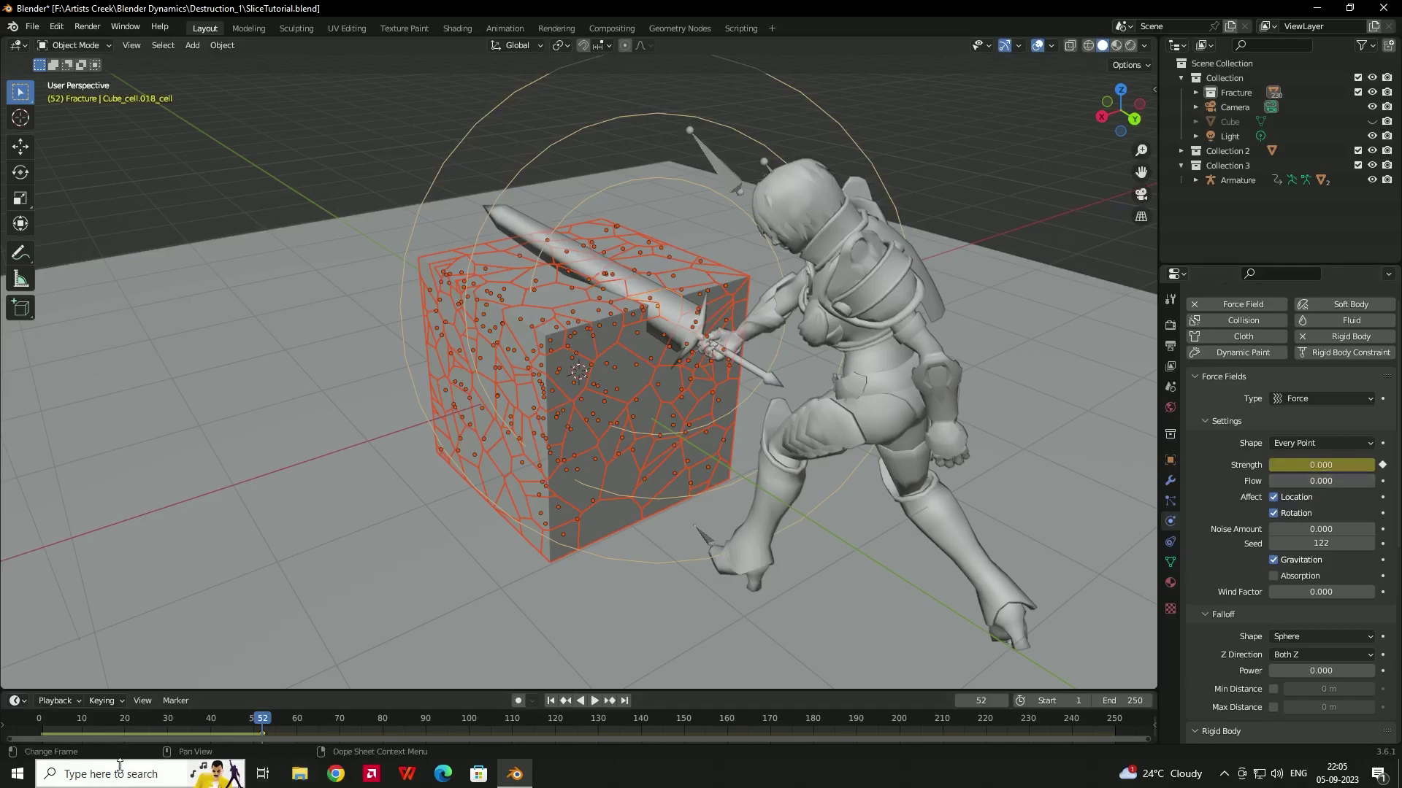
Advance to frame 54, set the force field's strength to 50, and keyframe it.
key(space)
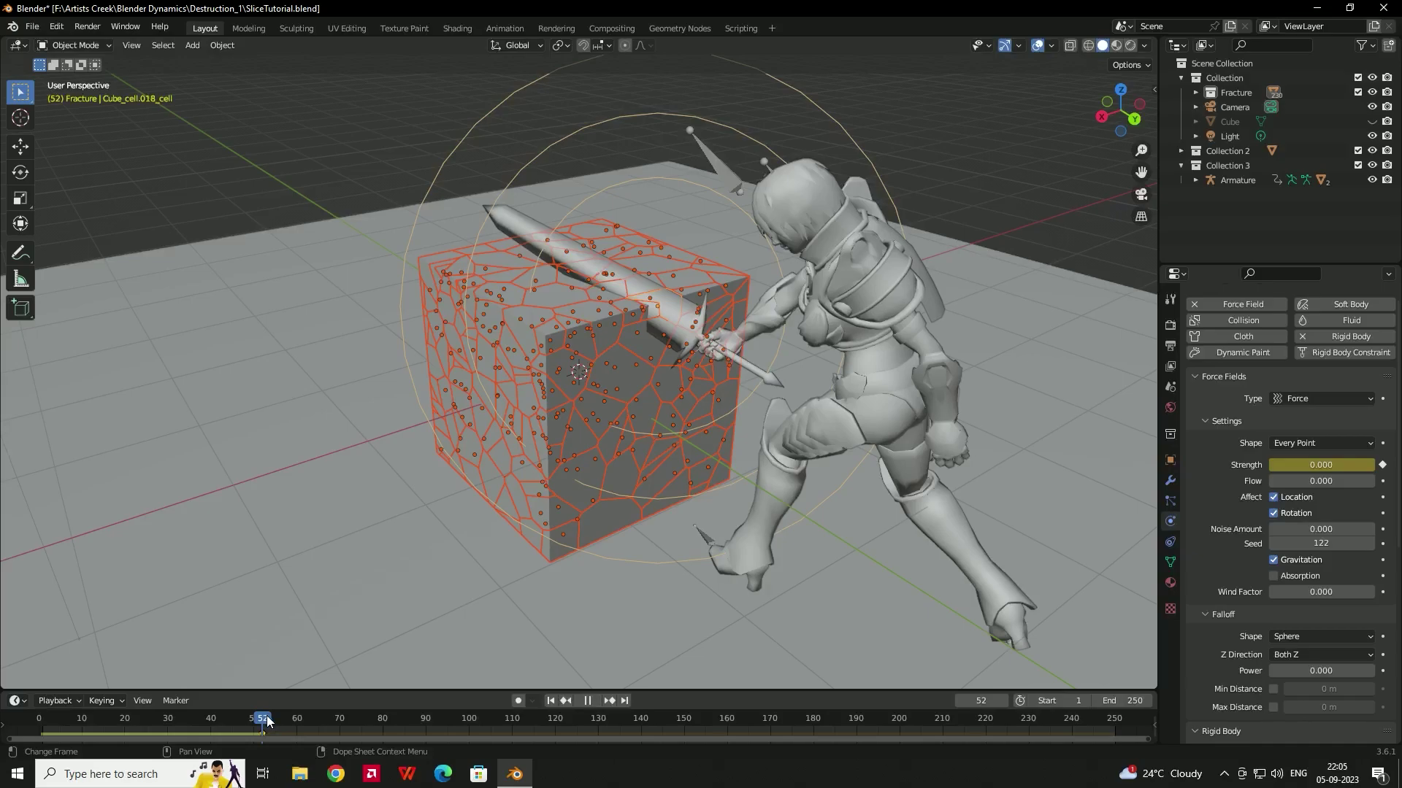
key(space)
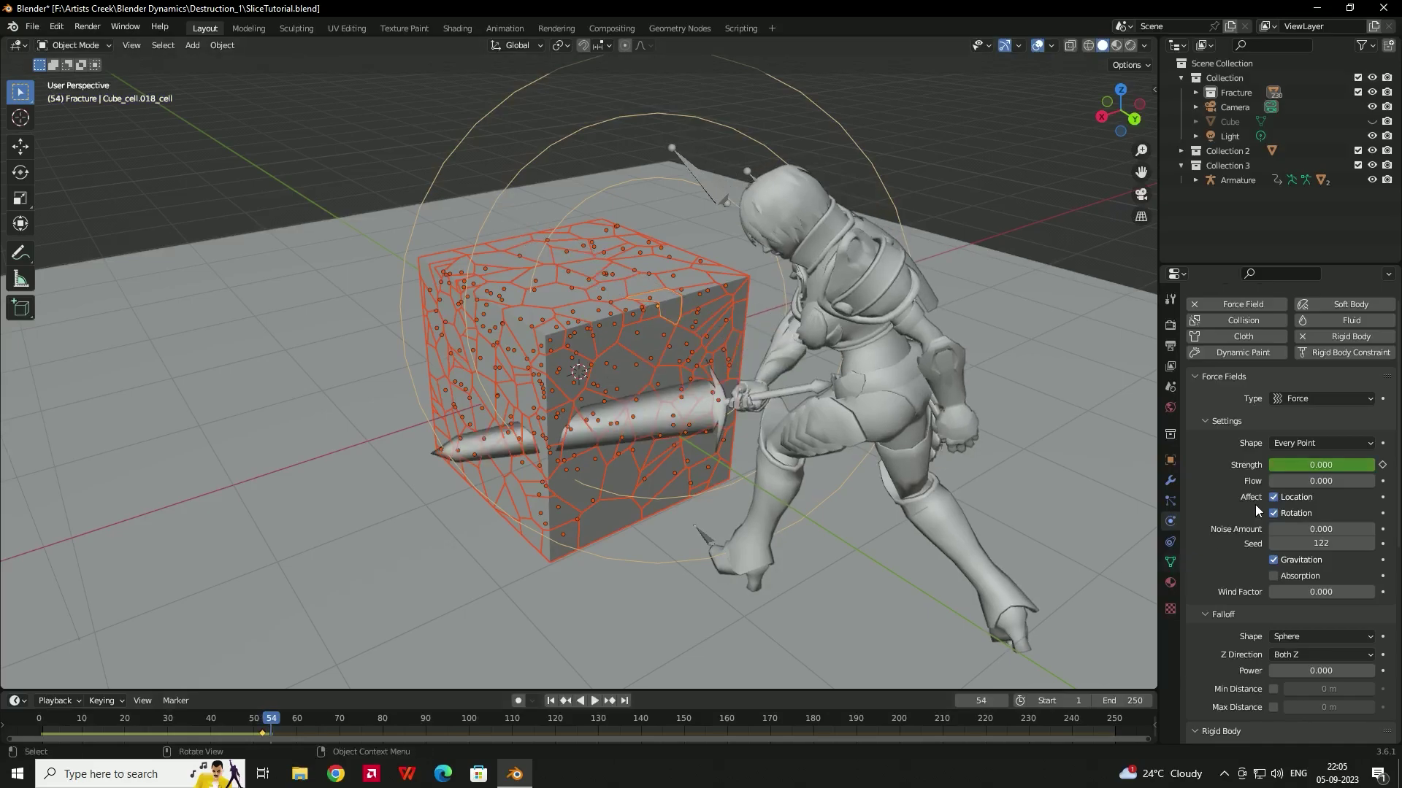
click(1279, 468)
text(5)
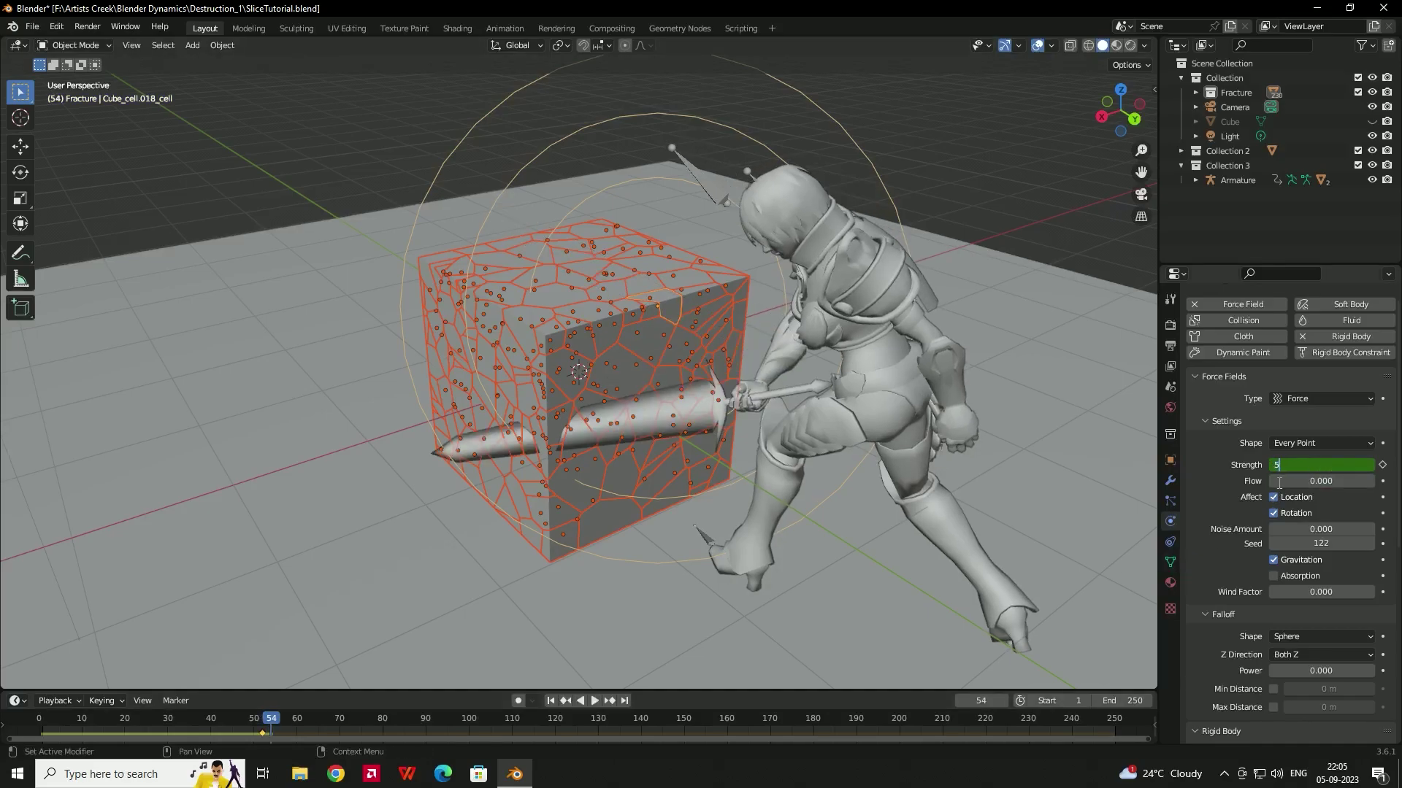
text(0)
key(Return)
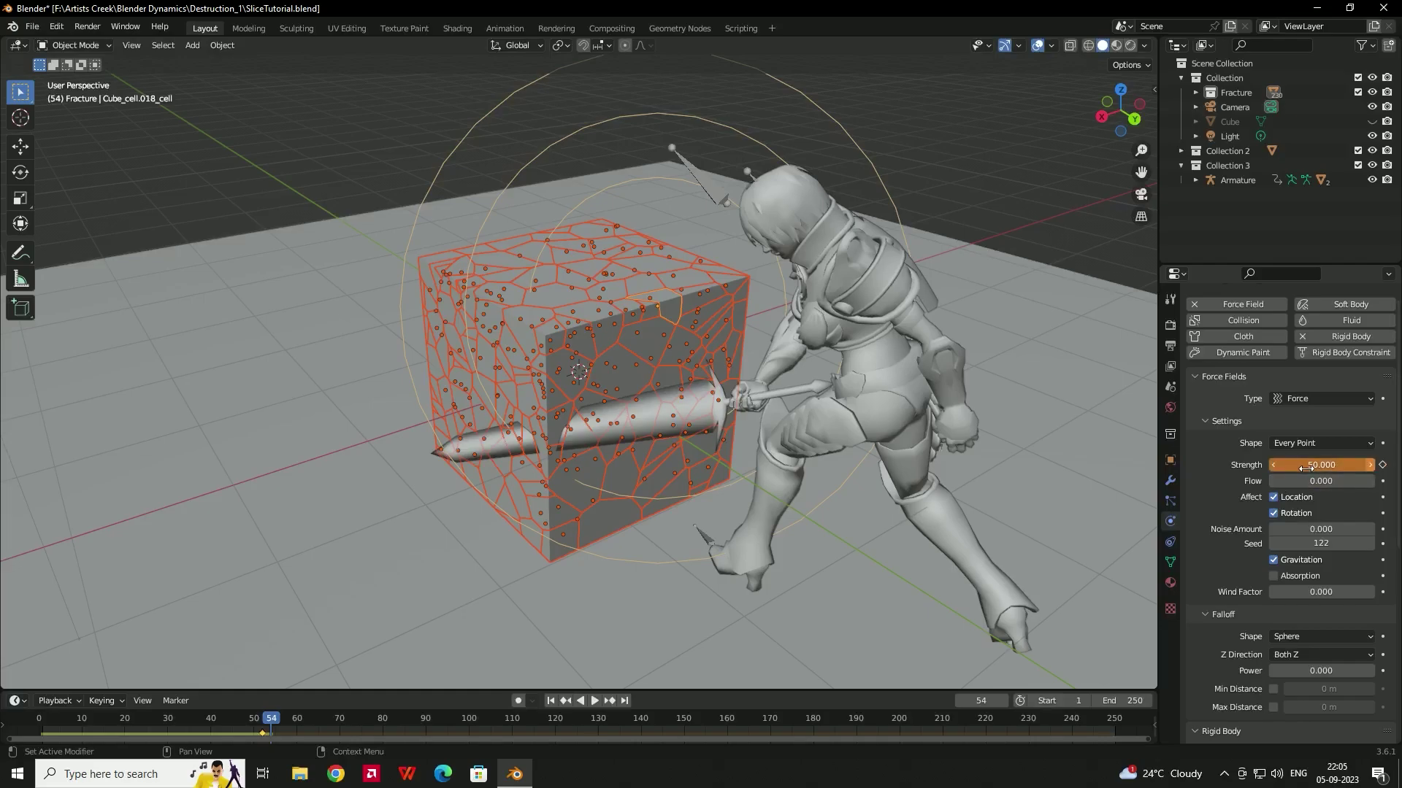
key(i)
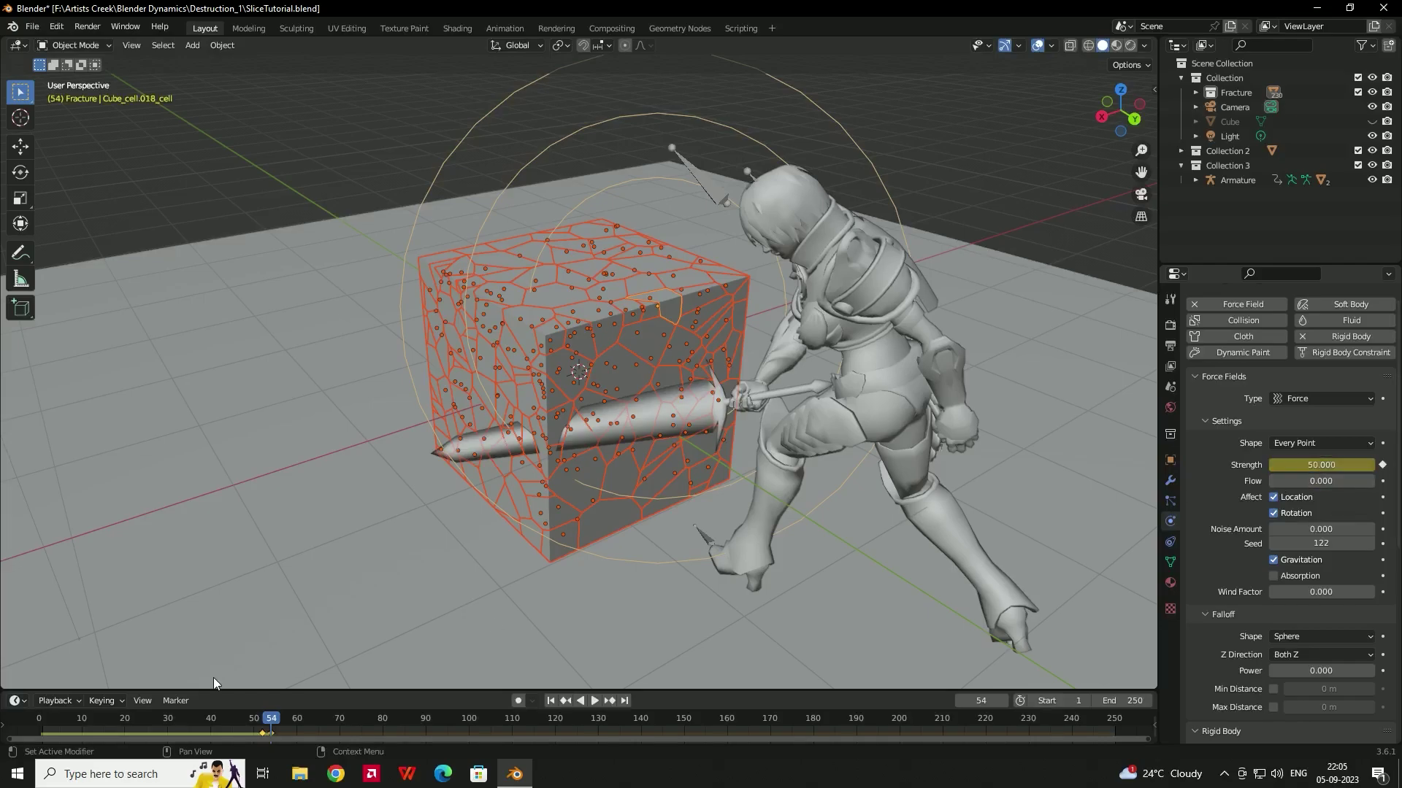
Play the simulation twice from frame 1, viewing the cube's break from two different angles.
click(552, 703)
click(595, 701)
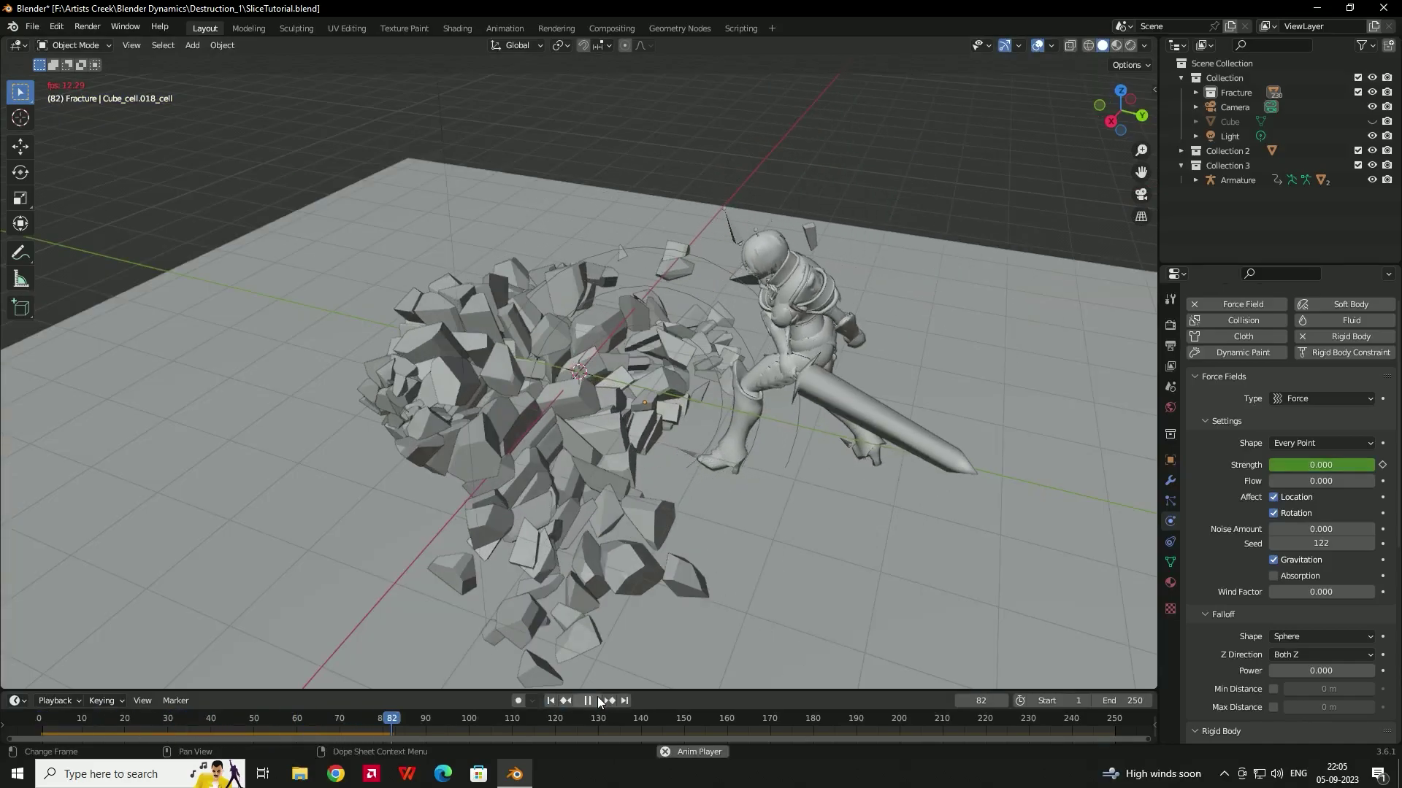
click(586, 702)
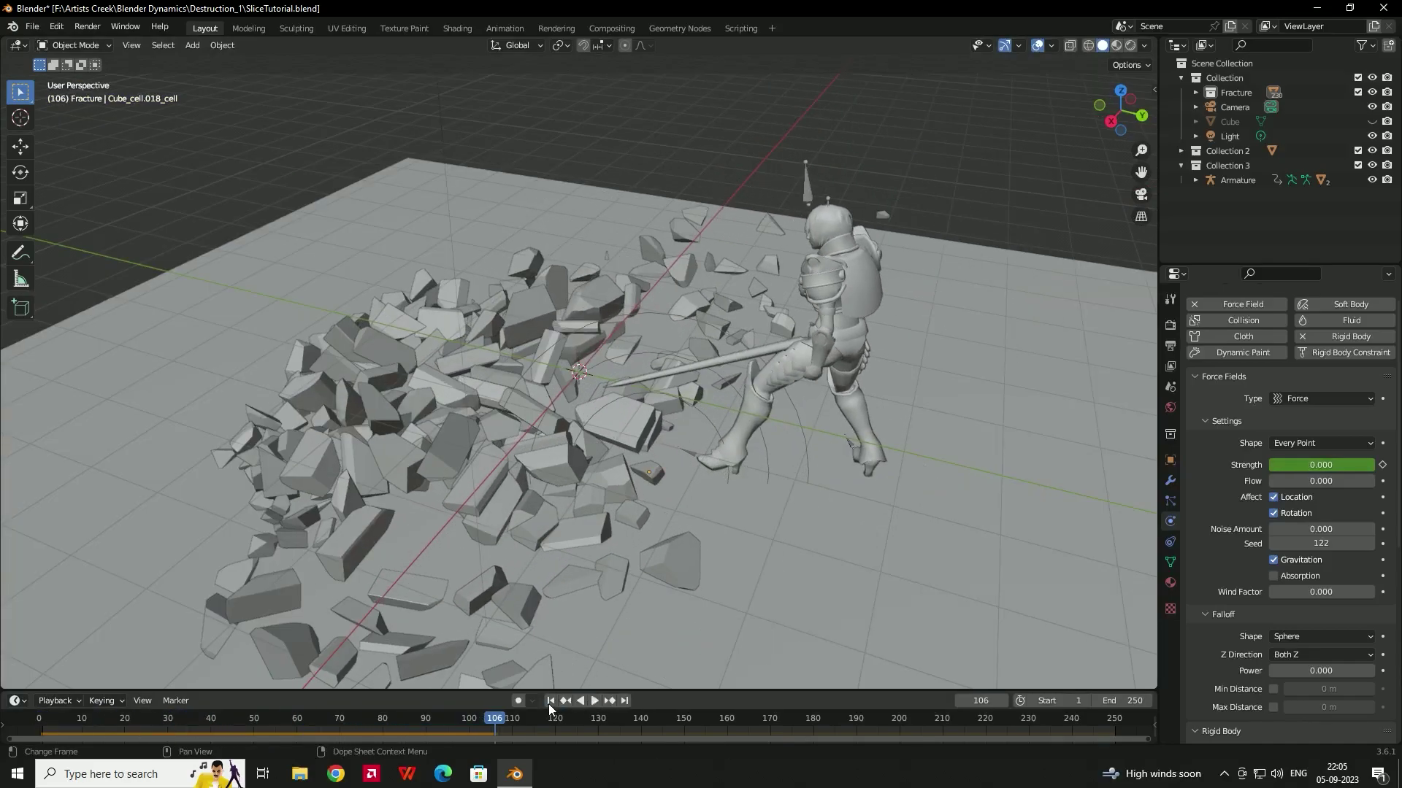
click(550, 701)
middle_drag(656, 492, 735, 382)
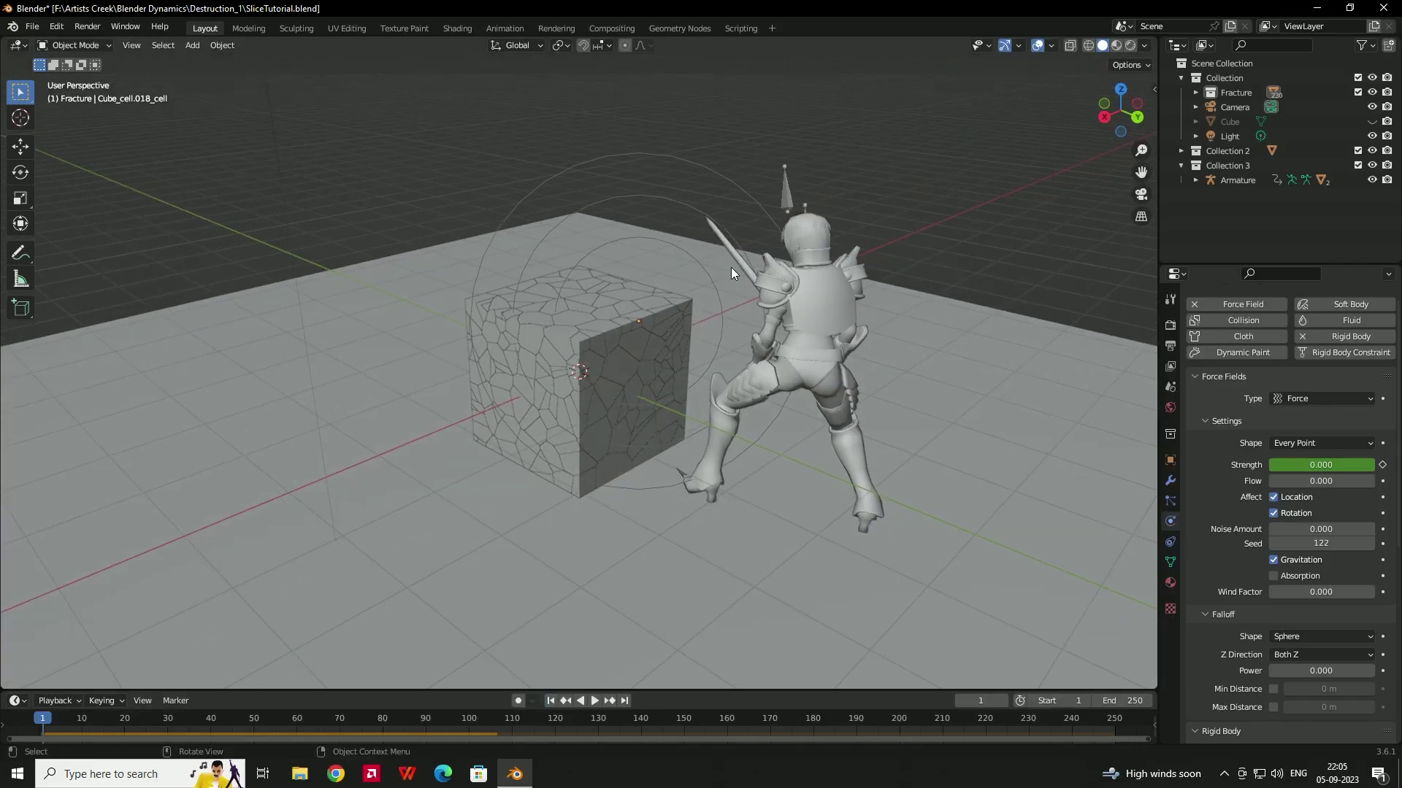
middle_drag(731, 268, 743, 254)
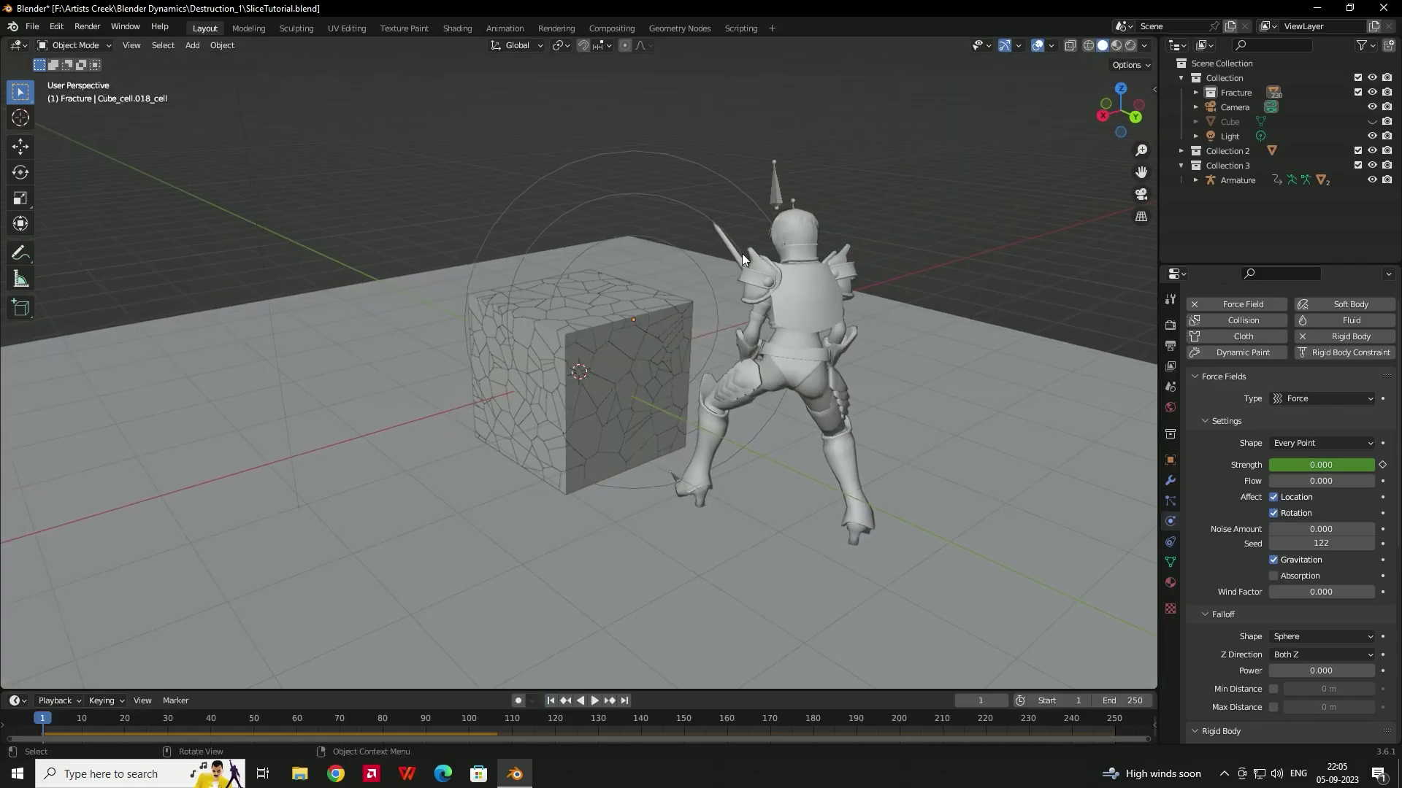
click(593, 702)
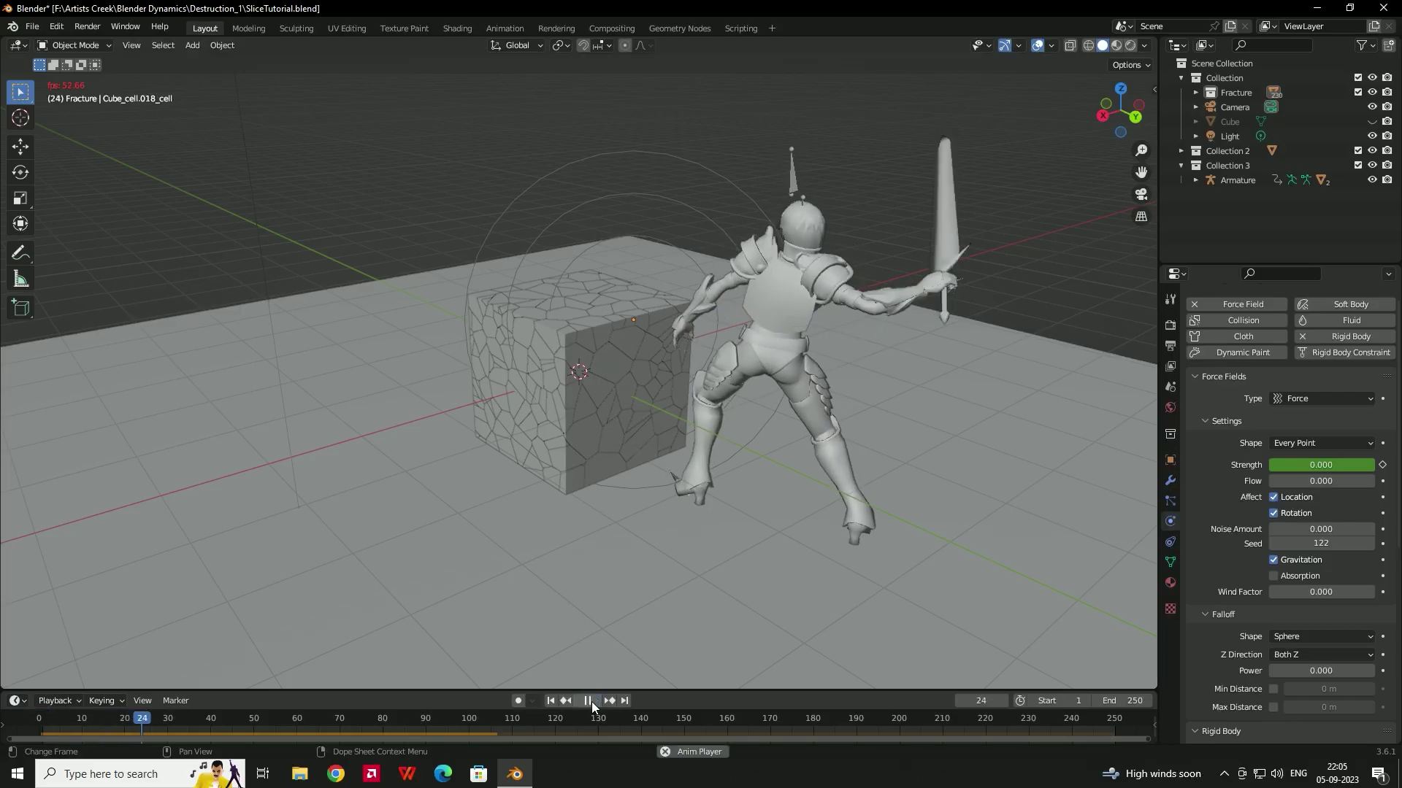
click(588, 701)
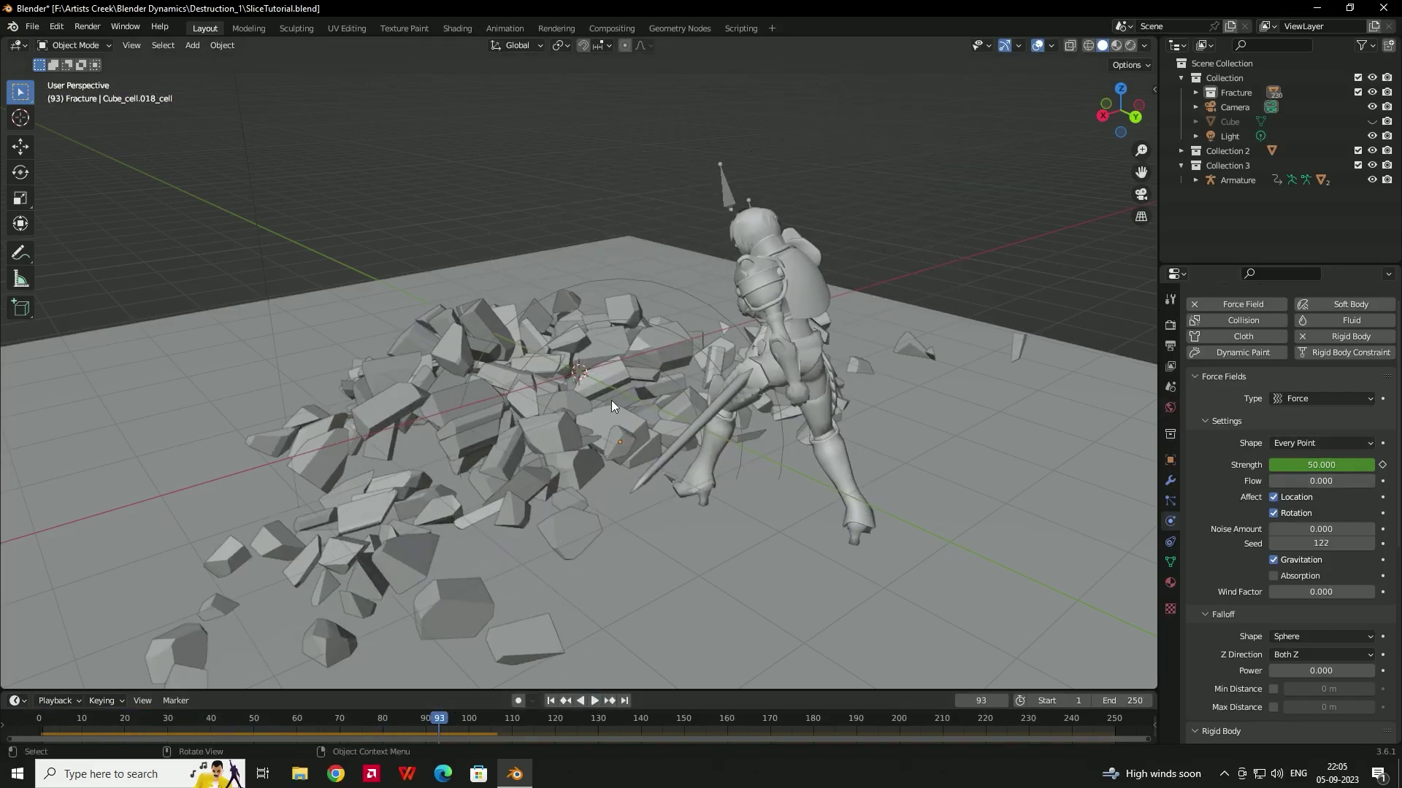
Select the force field fragment, go to frame 57, and keyframe its strength at 0.
click(686, 296)
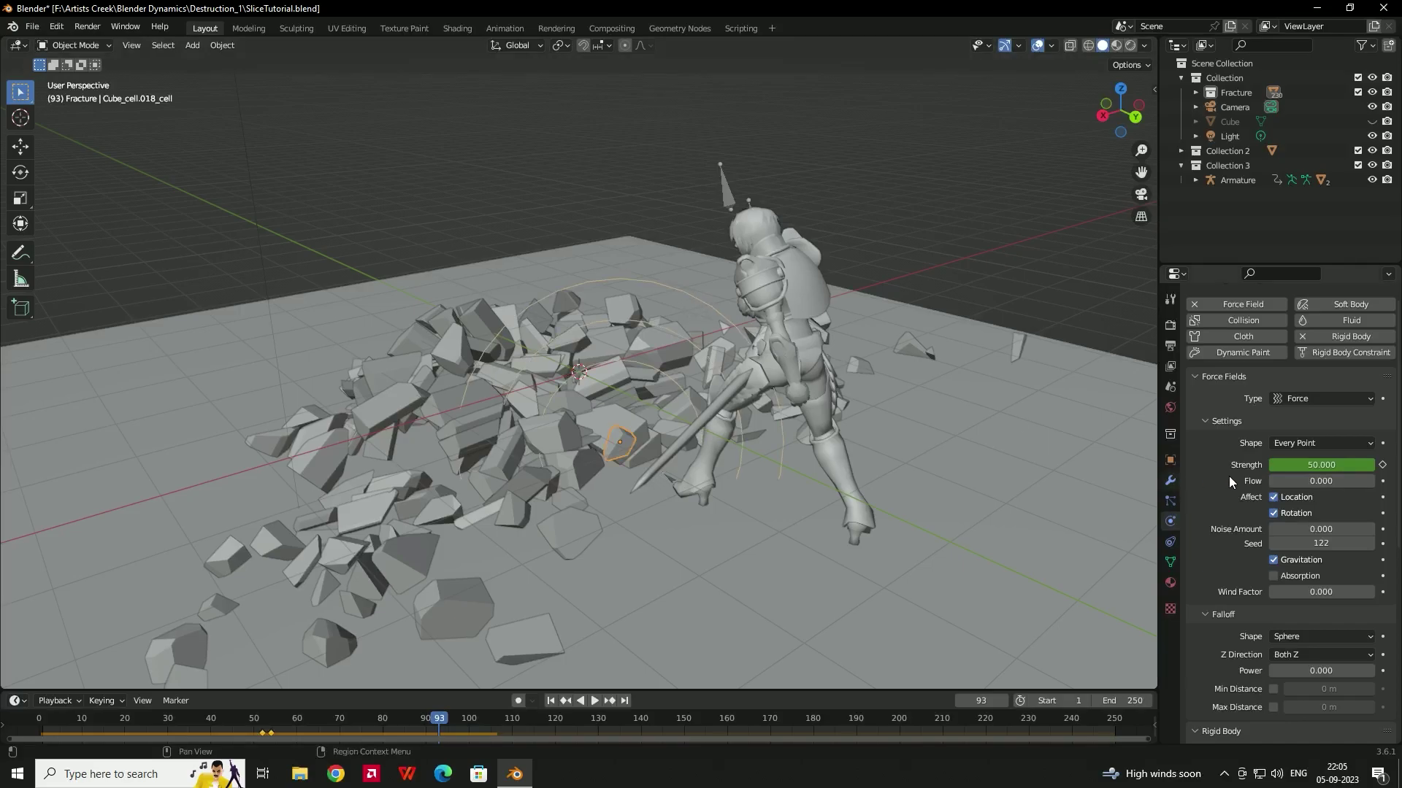
click(172, 720)
key(space)
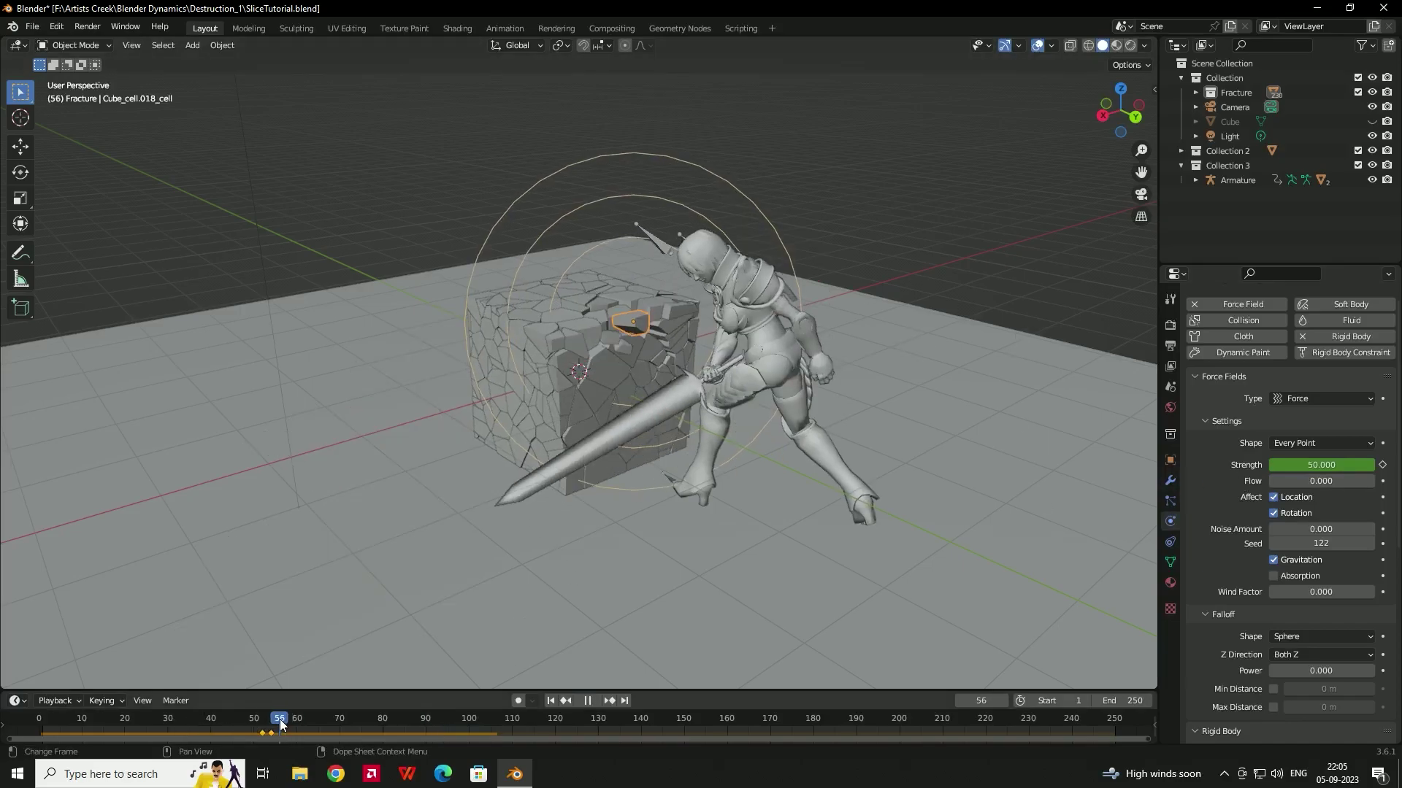
key(space)
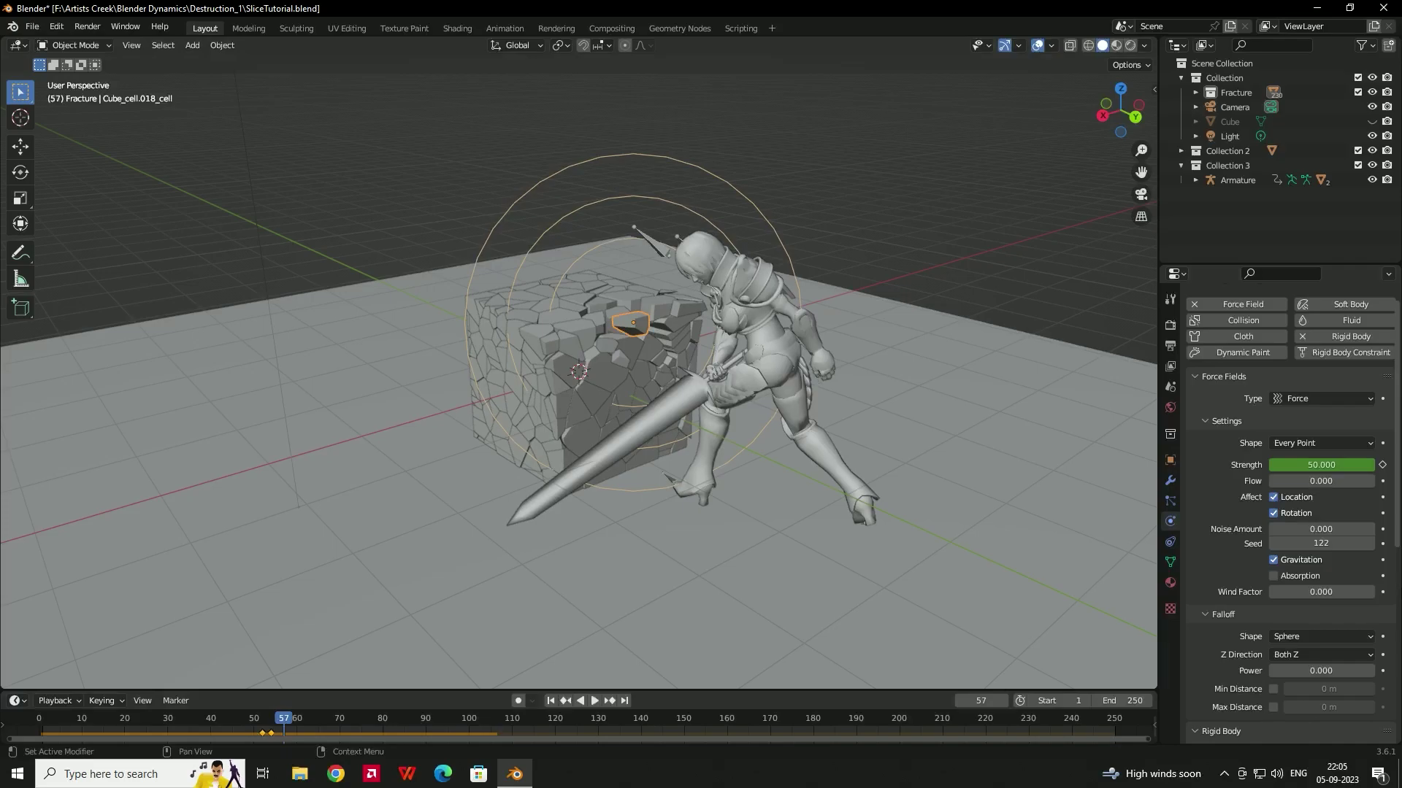
click(1318, 465)
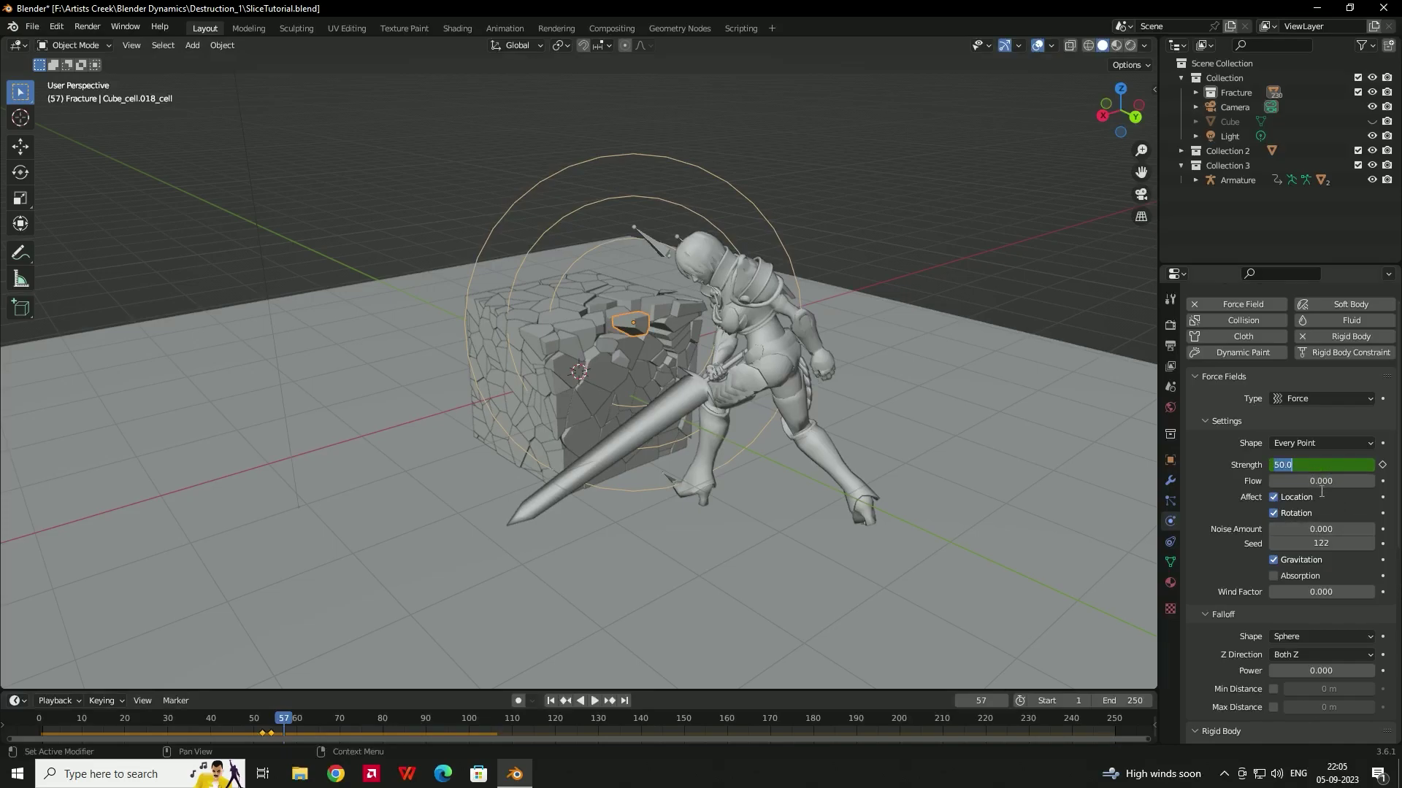
text(00)
key(Return)
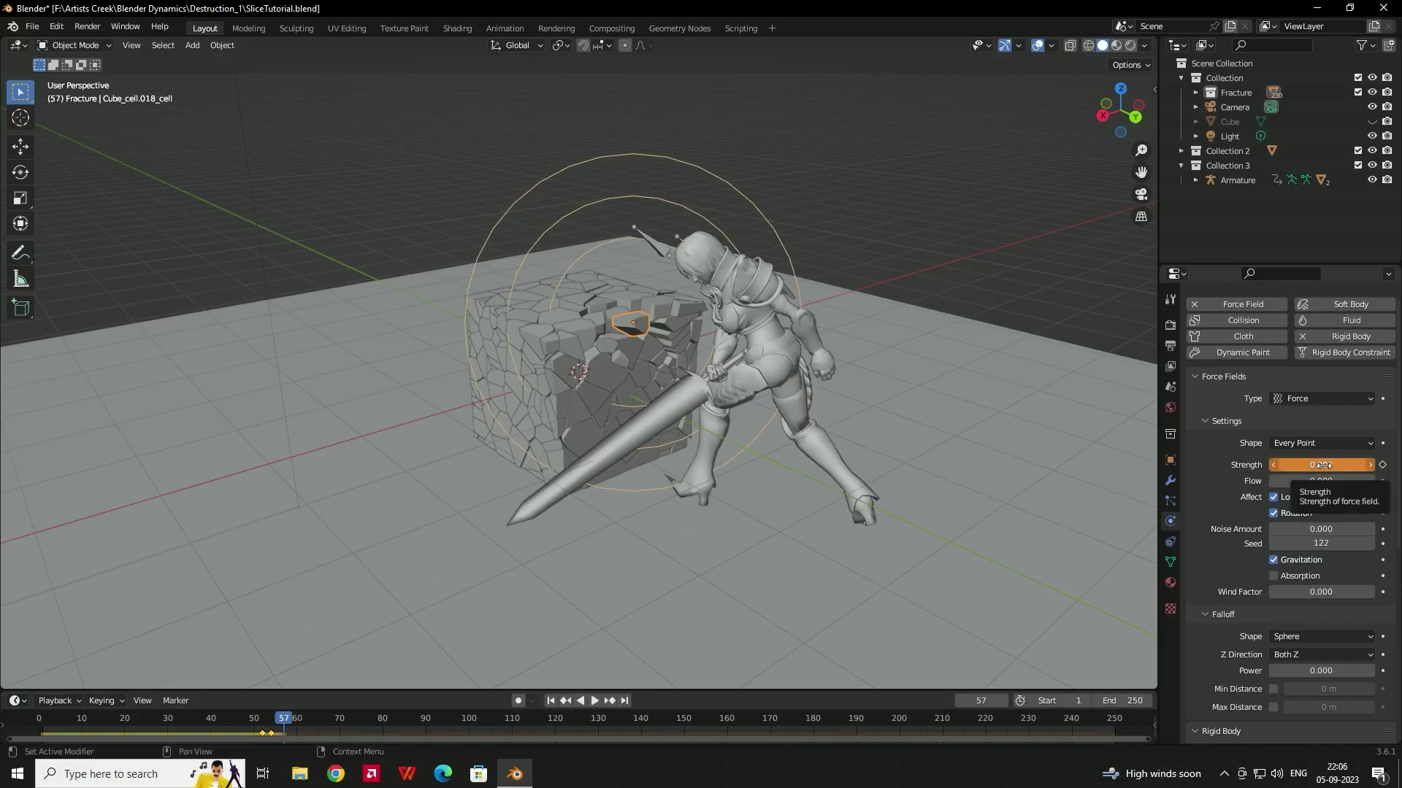
Play the simulation from frame 1 through the sword hit and stop it.
click(551, 701)
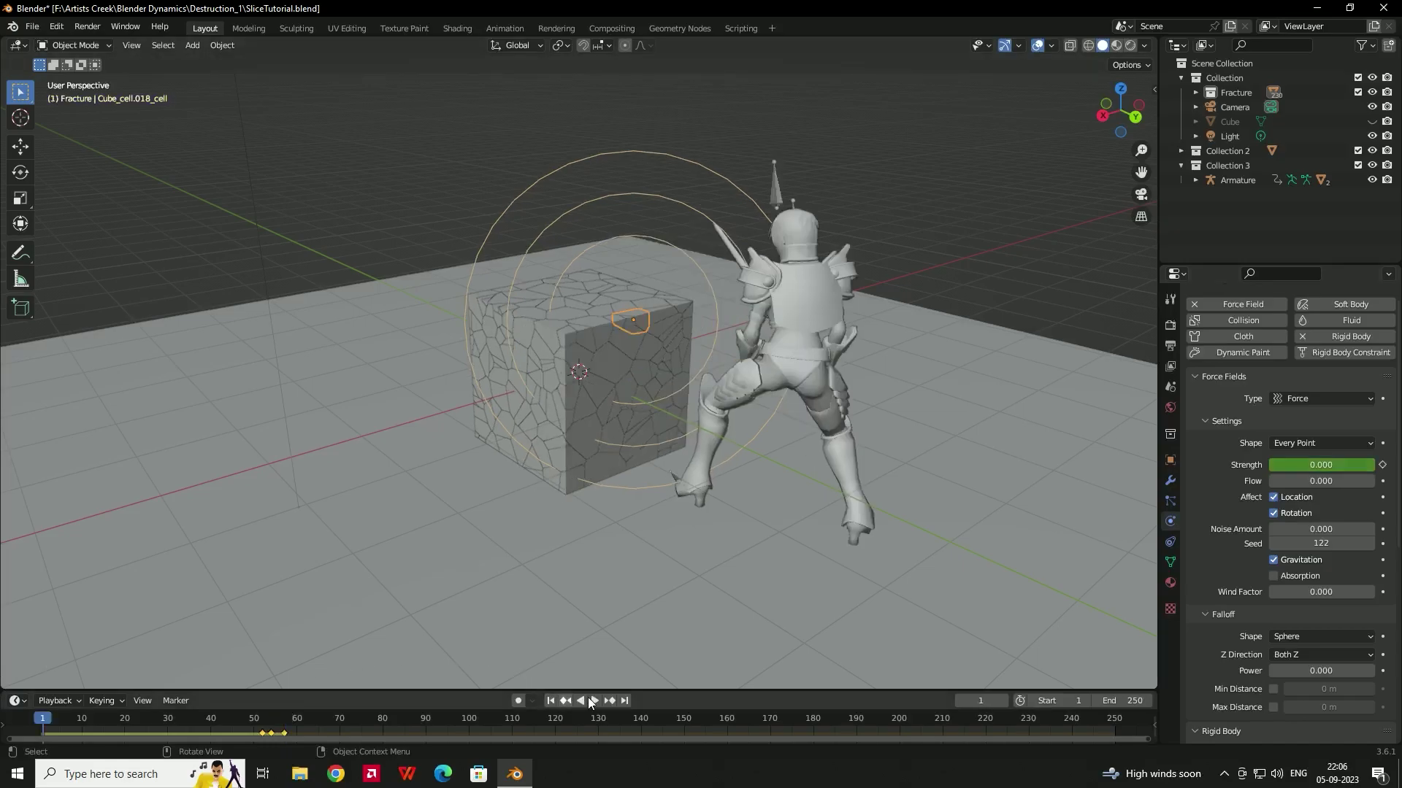
click(591, 700)
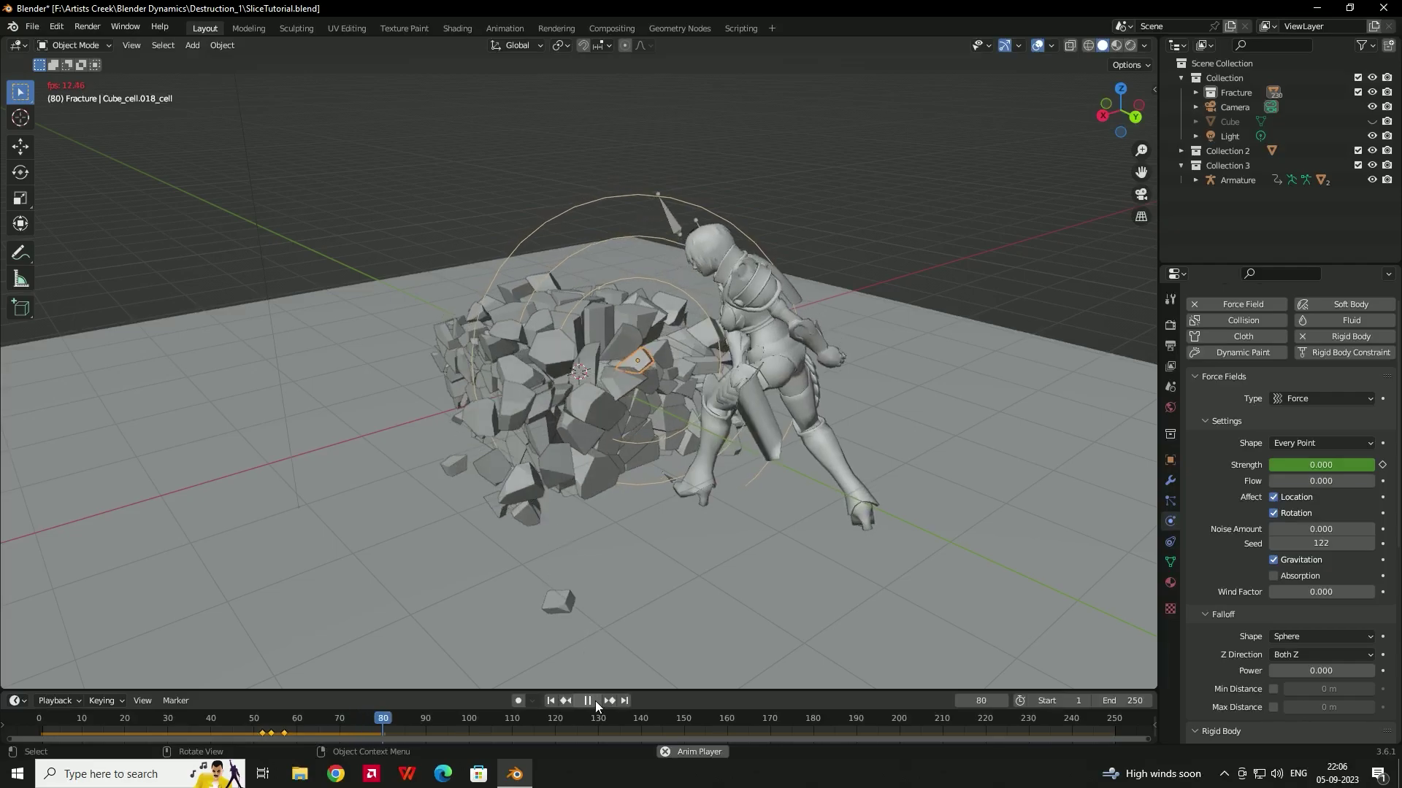
click(592, 701)
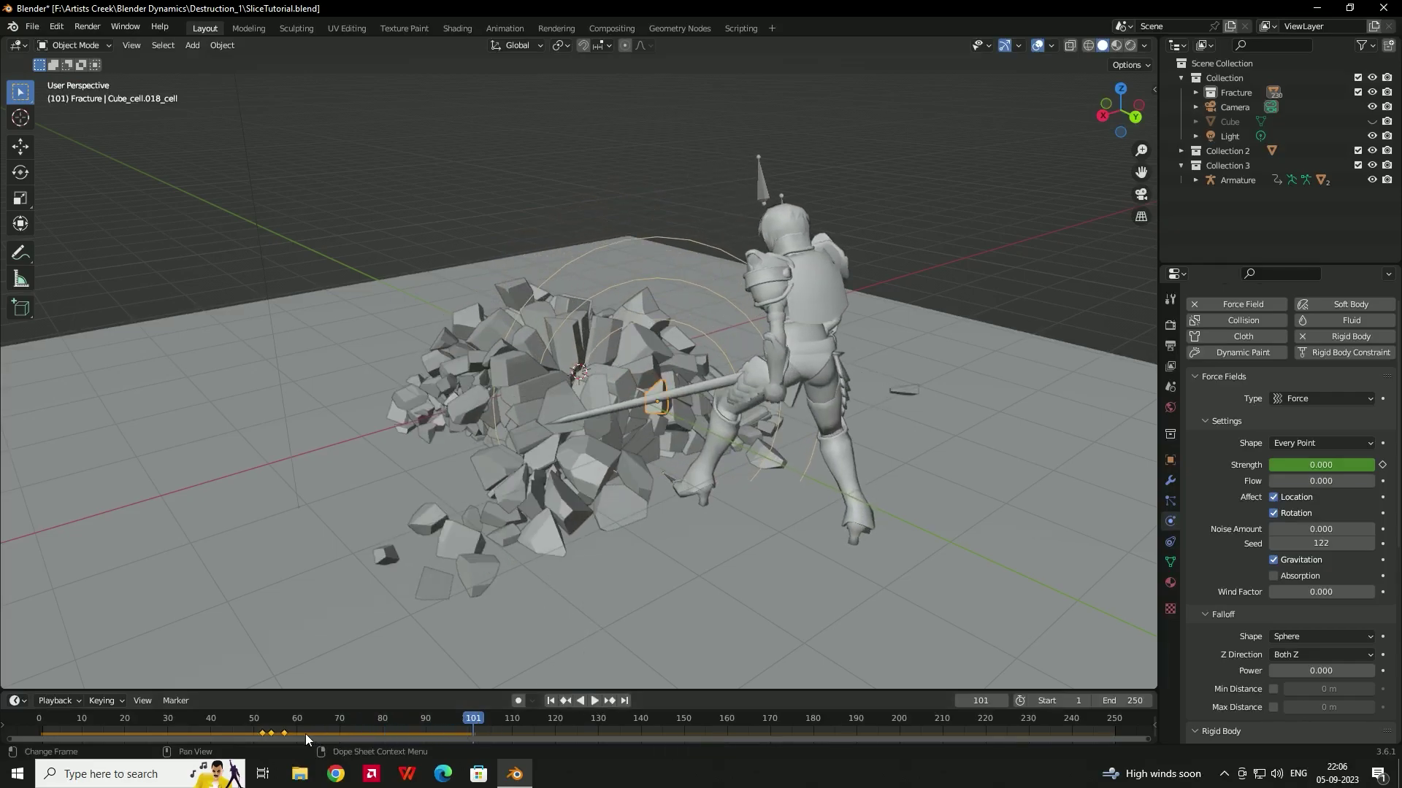
Move the frame 57 strength keyframe to about frame 69 and replay the simulation from frame 1.
drag(285, 733, 335, 734)
click(550, 700)
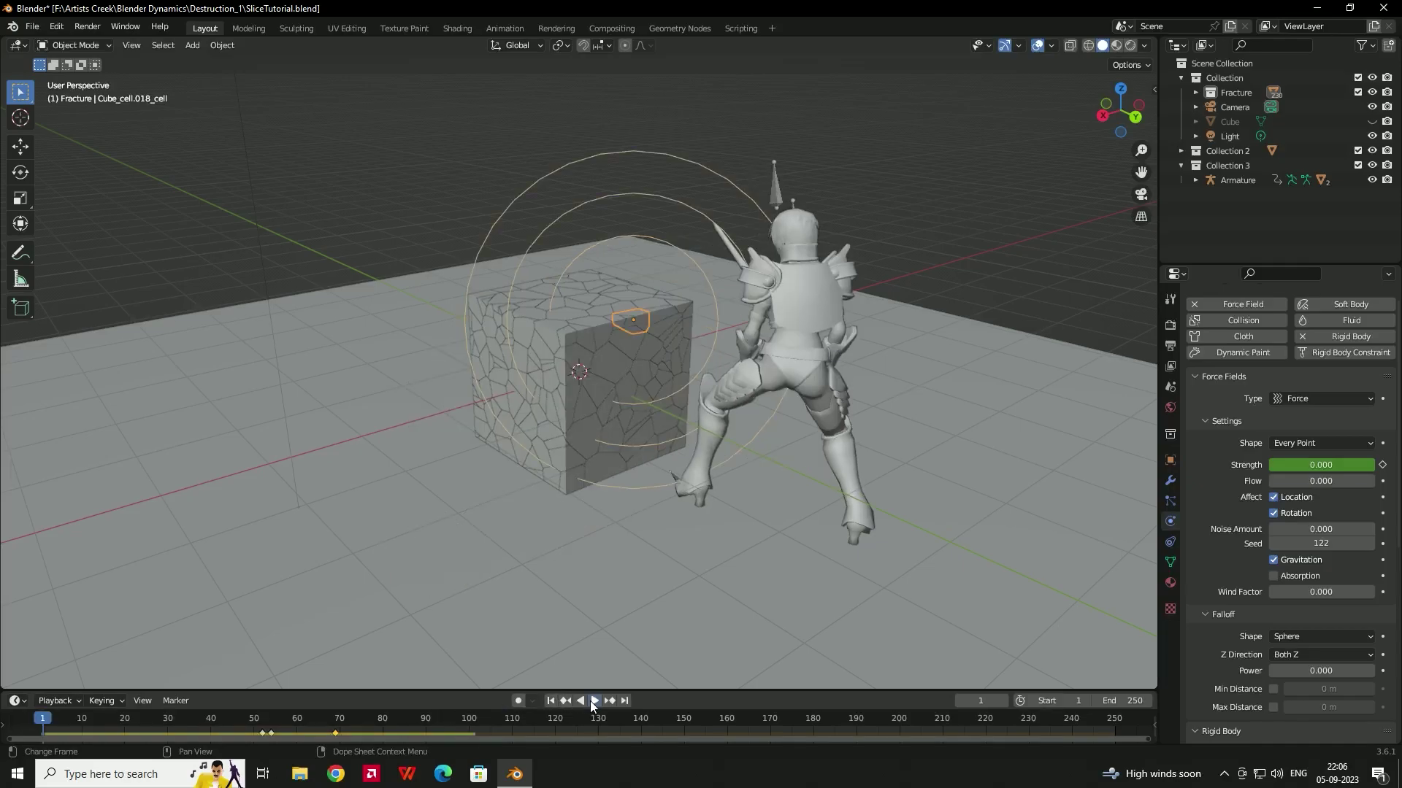
click(591, 700)
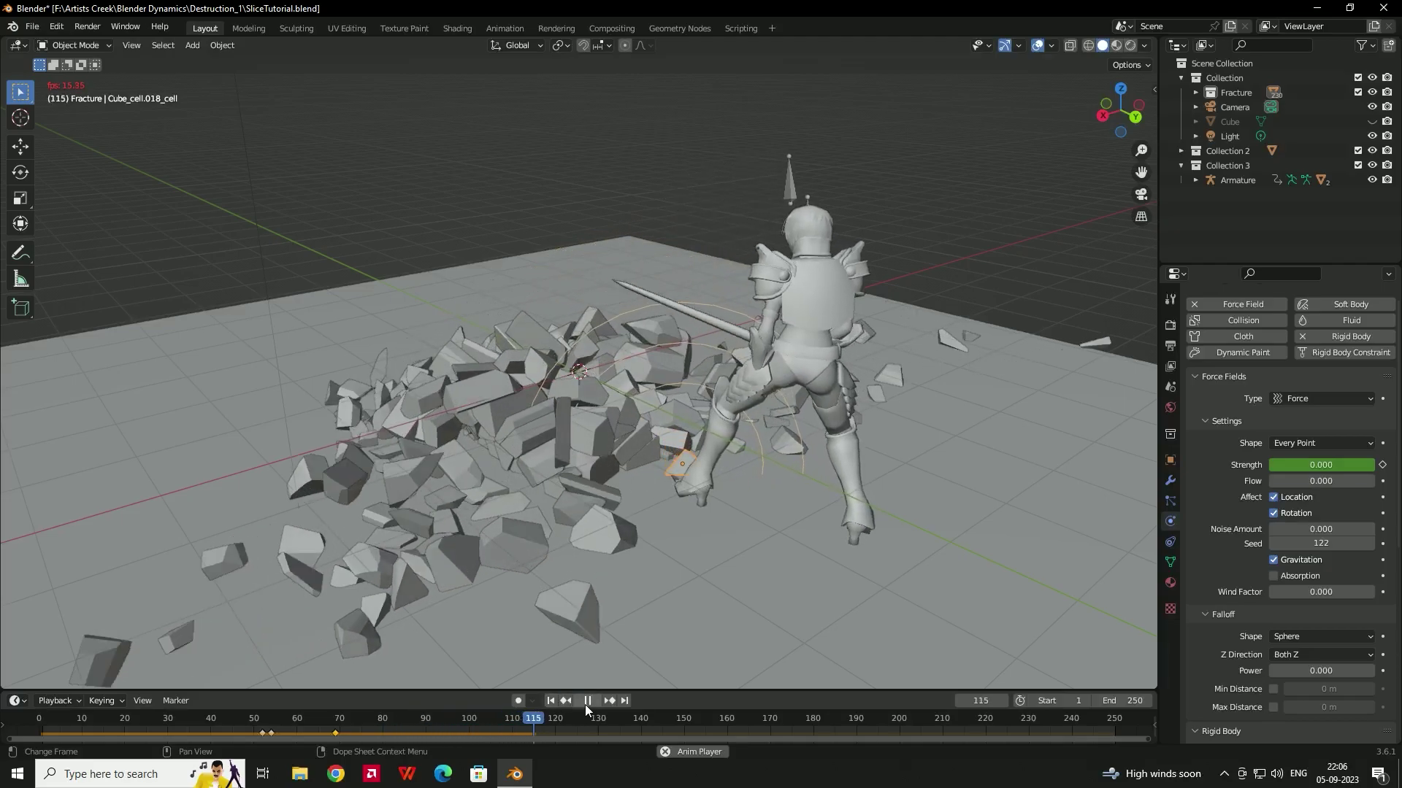
click(586, 702)
Return to frame 54, set the force field's strength to 70, and update its keyframe.
key(space)
drag(345, 727, 271, 723)
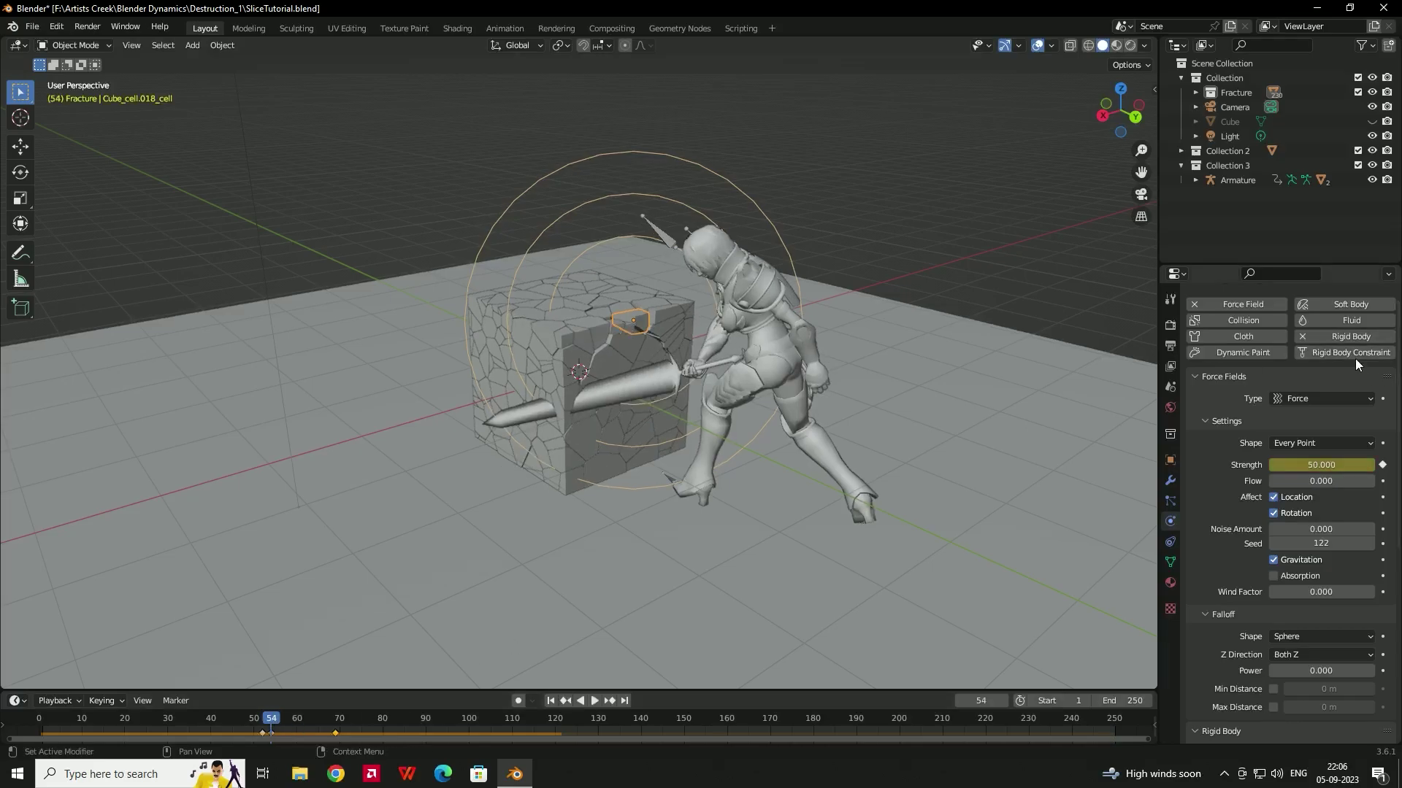
click(1315, 464)
text(7)
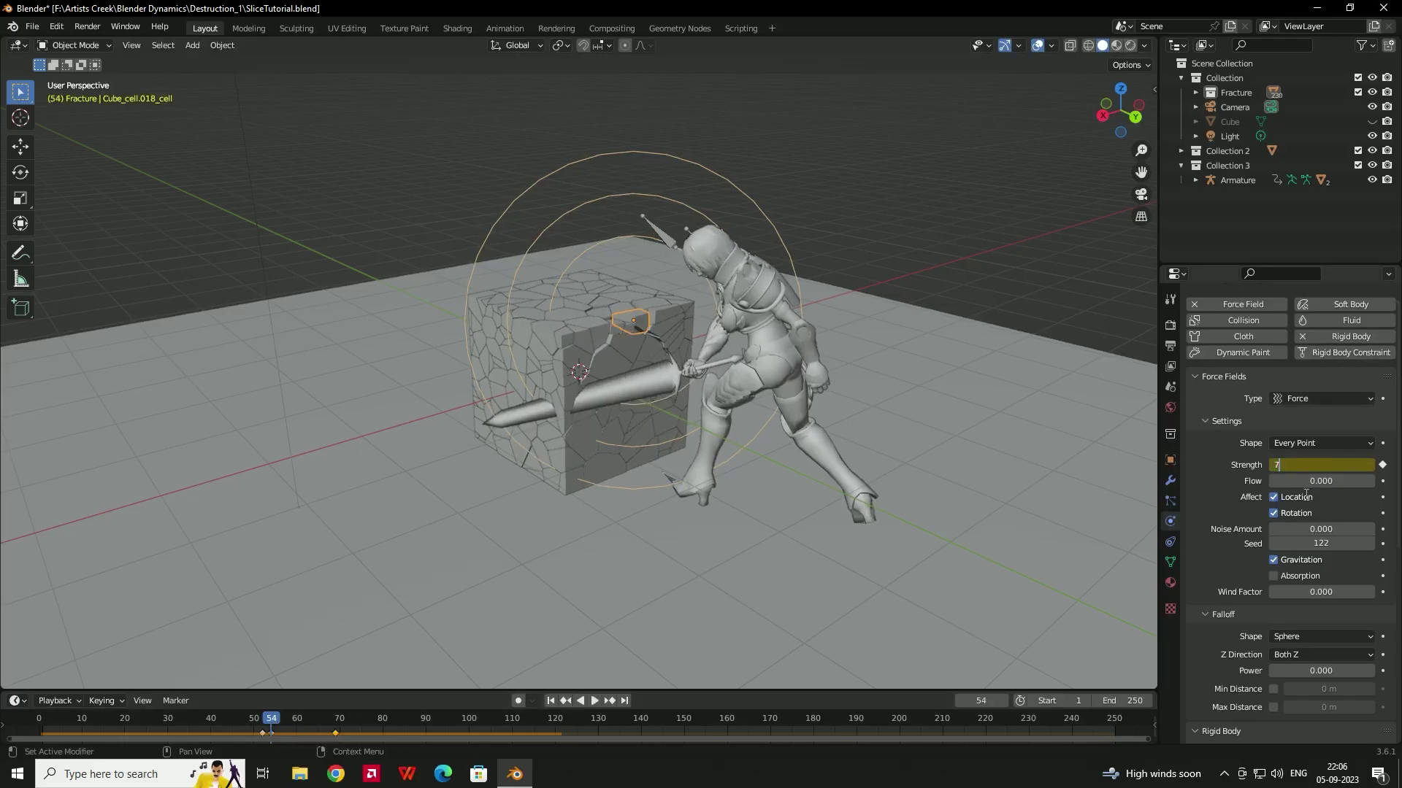
text(0)
key(Return)
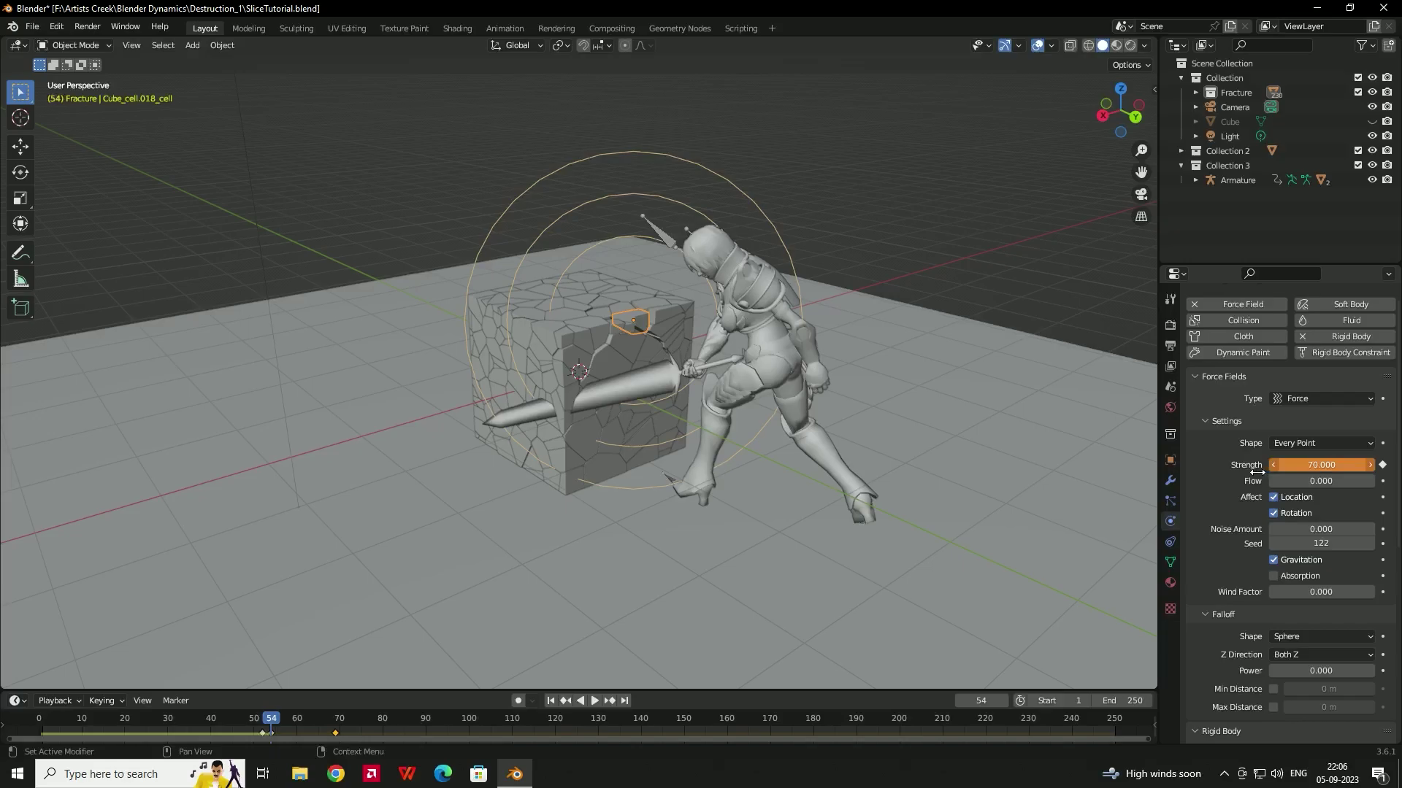
key(i)
Play the simulation twice from frame 1 to check the stronger burst of the cube.
click(550, 700)
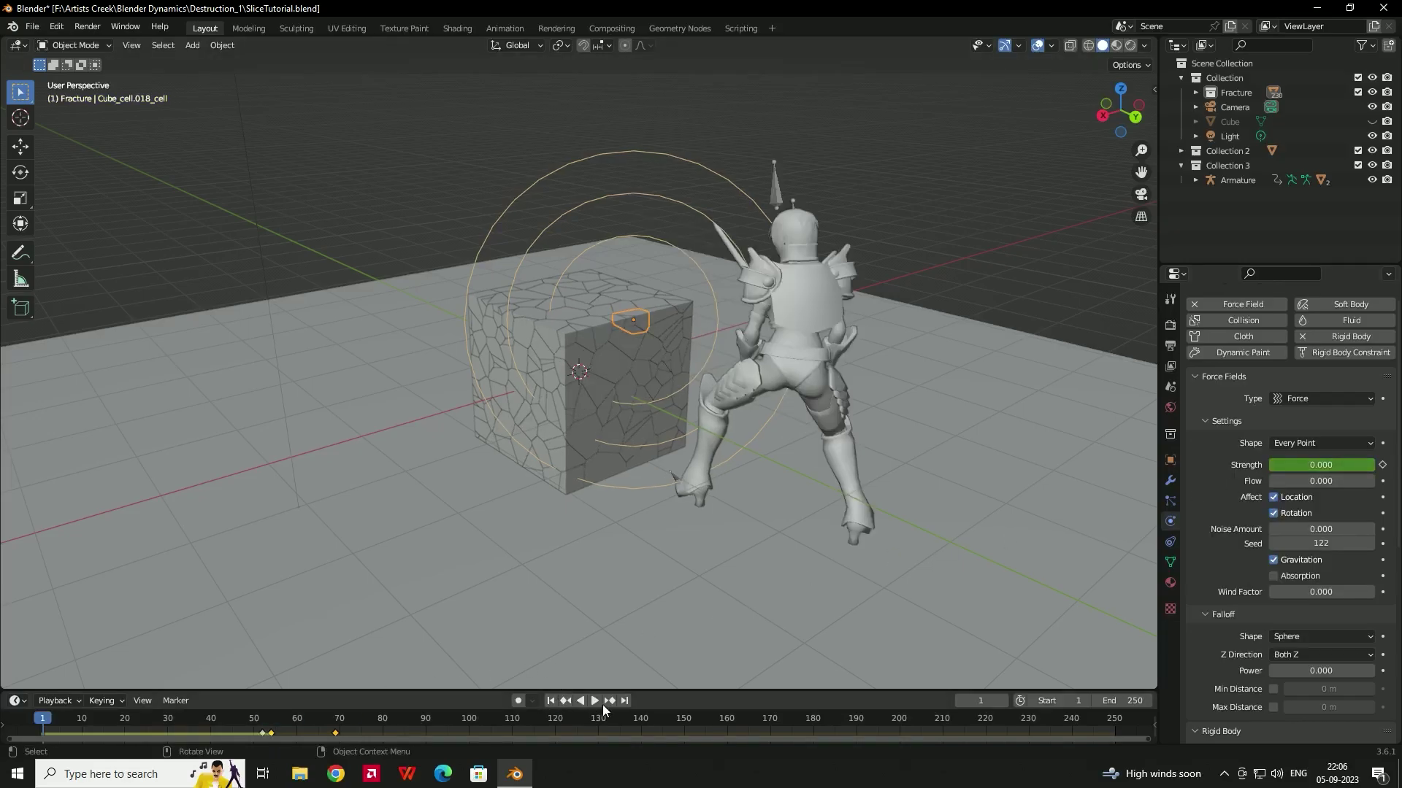
click(603, 703)
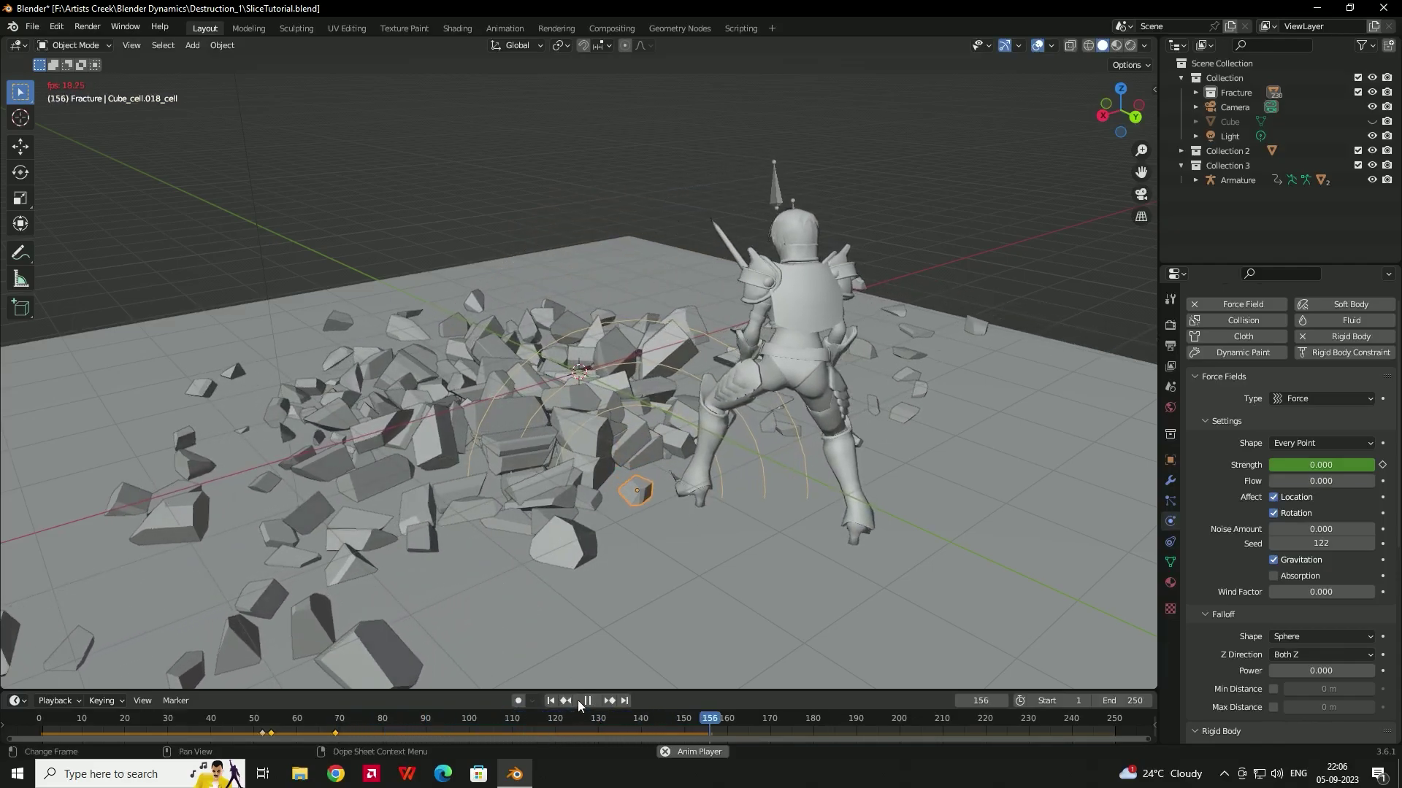
click(581, 702)
click(550, 701)
click(594, 700)
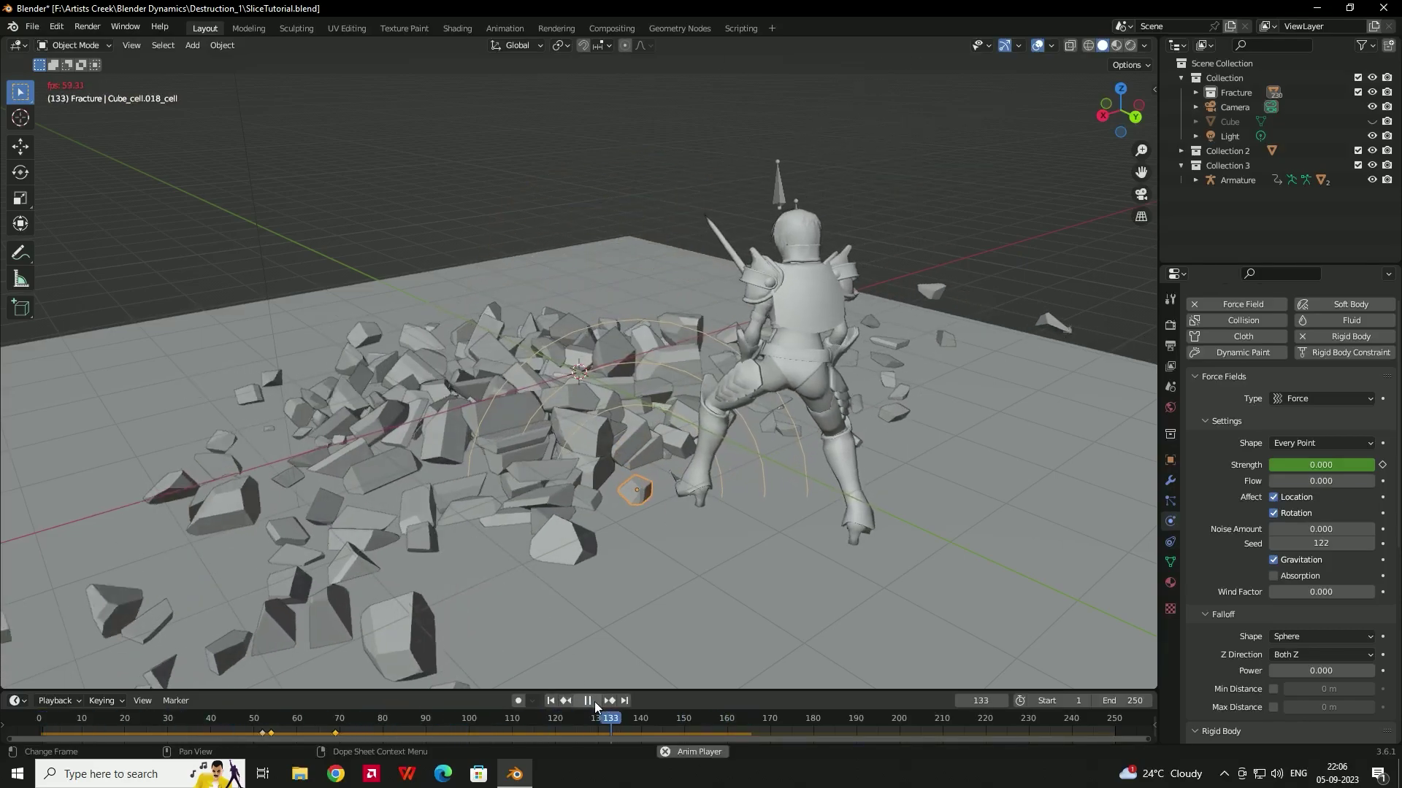
key(space)
Replay the destruction from a higher side angle, stop it, and return to frame 1.
middle_drag(558, 532, 625, 676)
key(shift+Left)
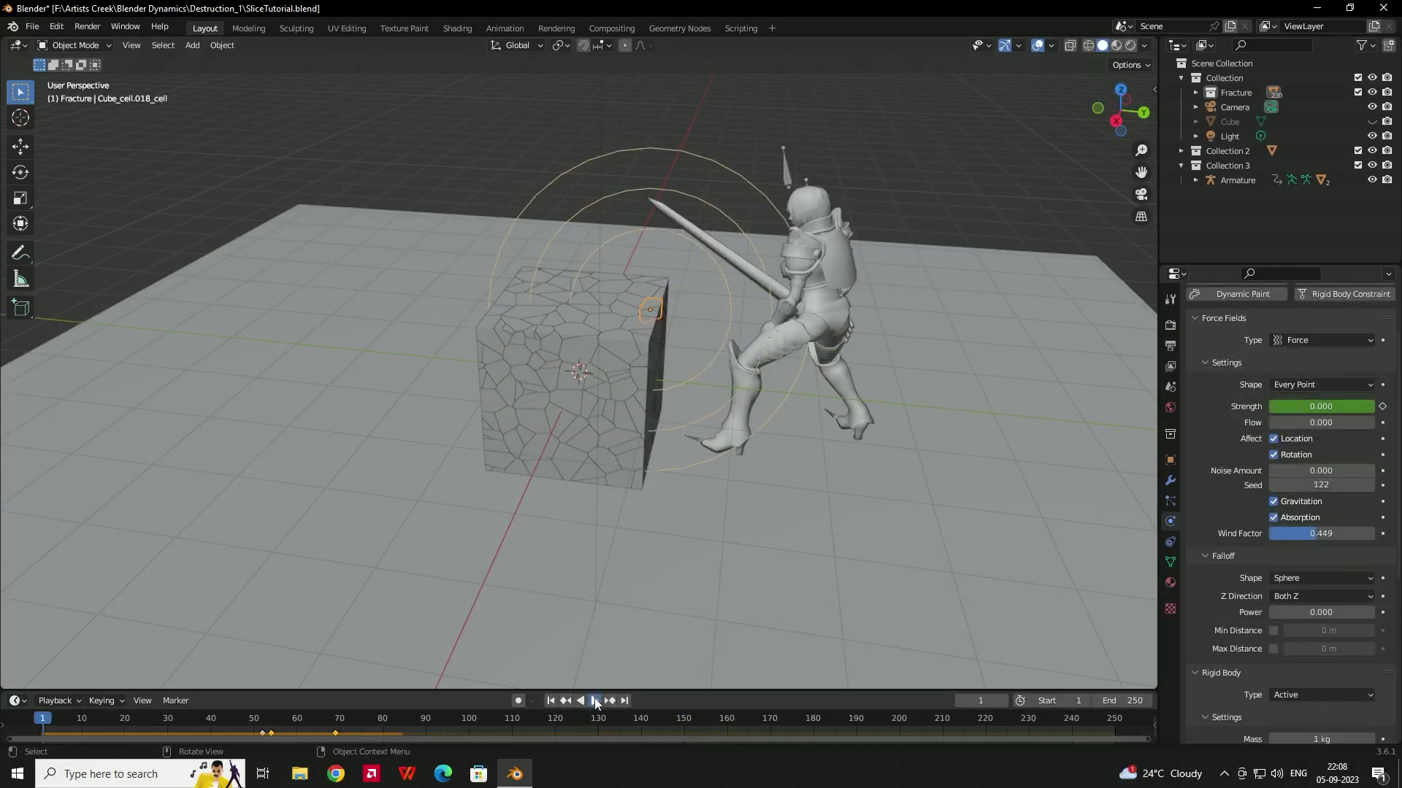
key(space)
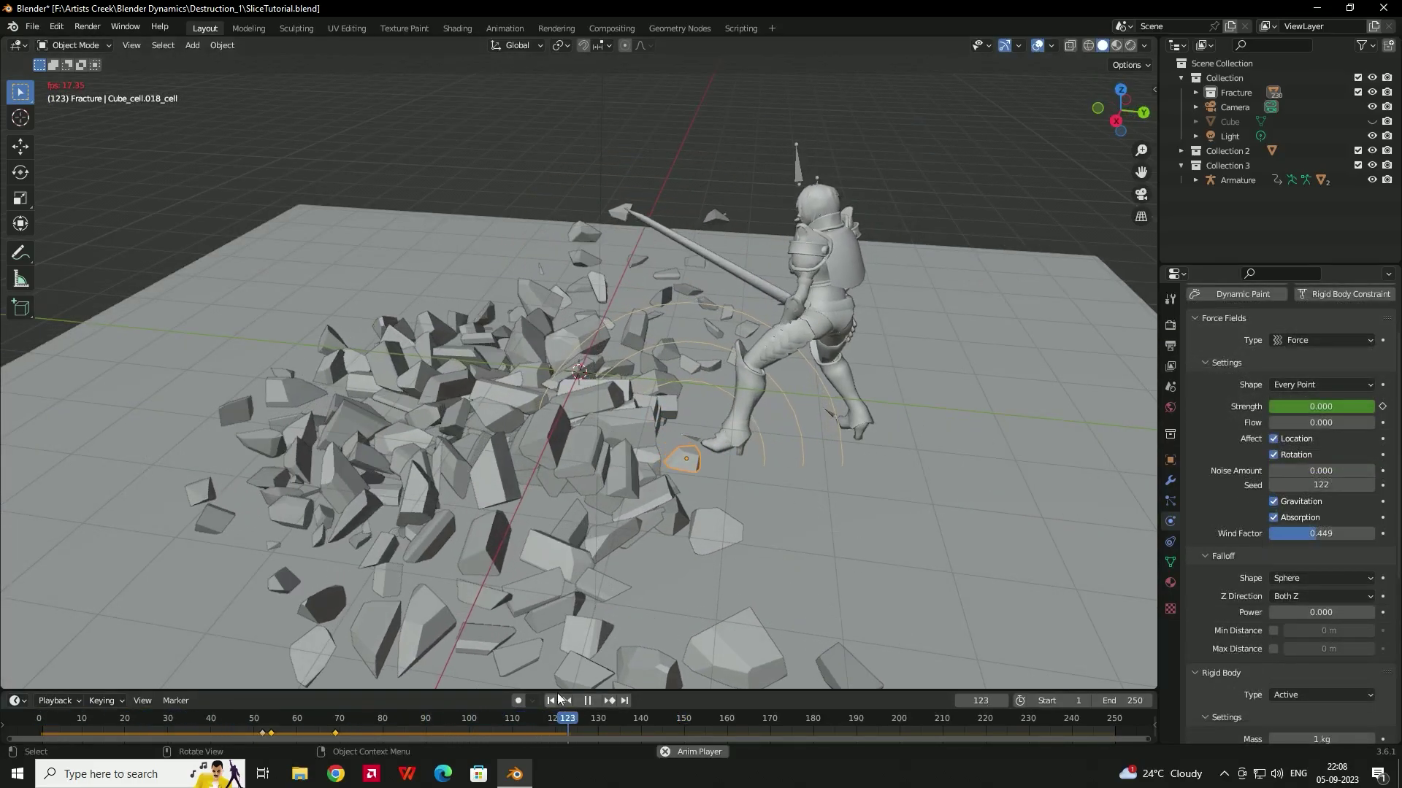
click(587, 700)
click(551, 700)
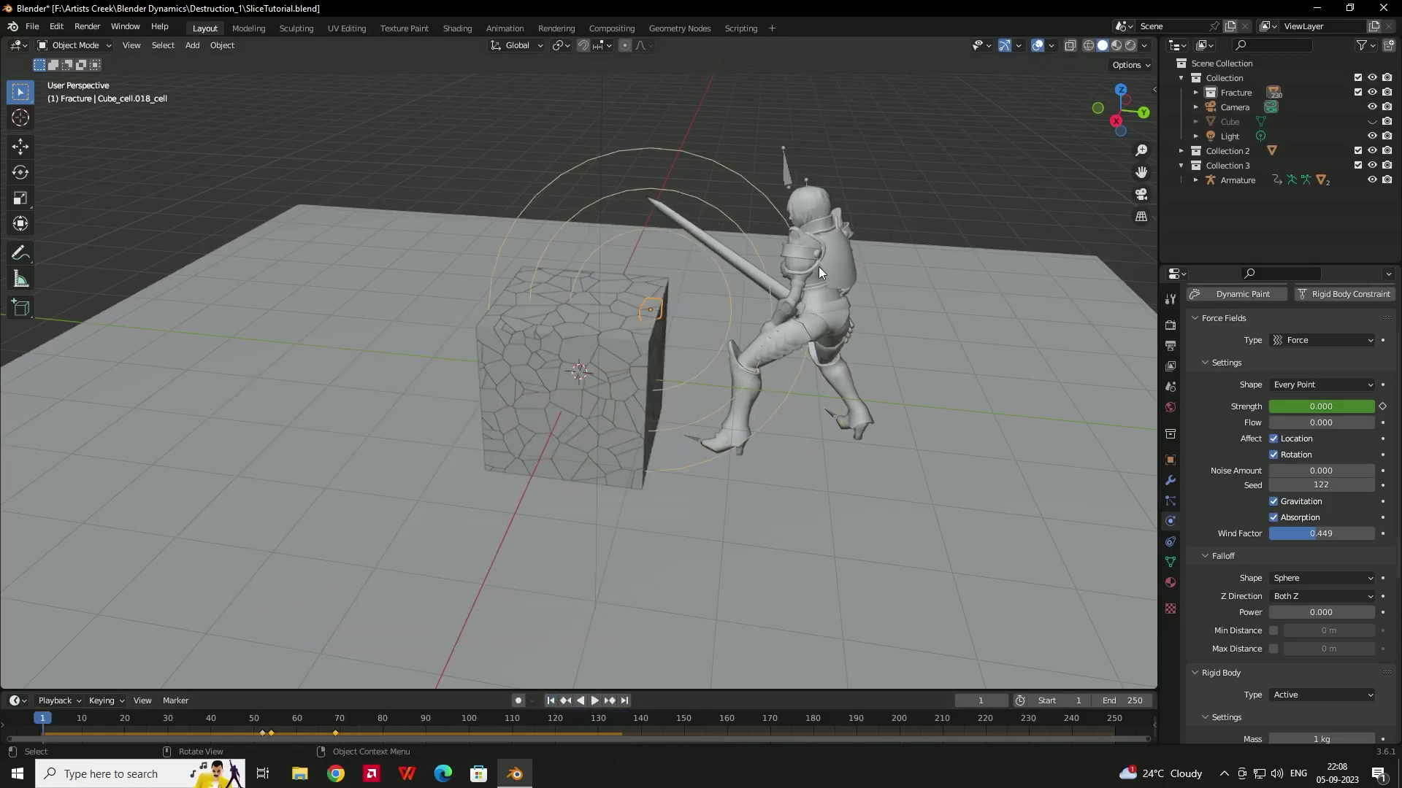
Switch the viewport to rendered shading with the cube and knight framed from the side.
middle_drag(819, 271, 773, 377)
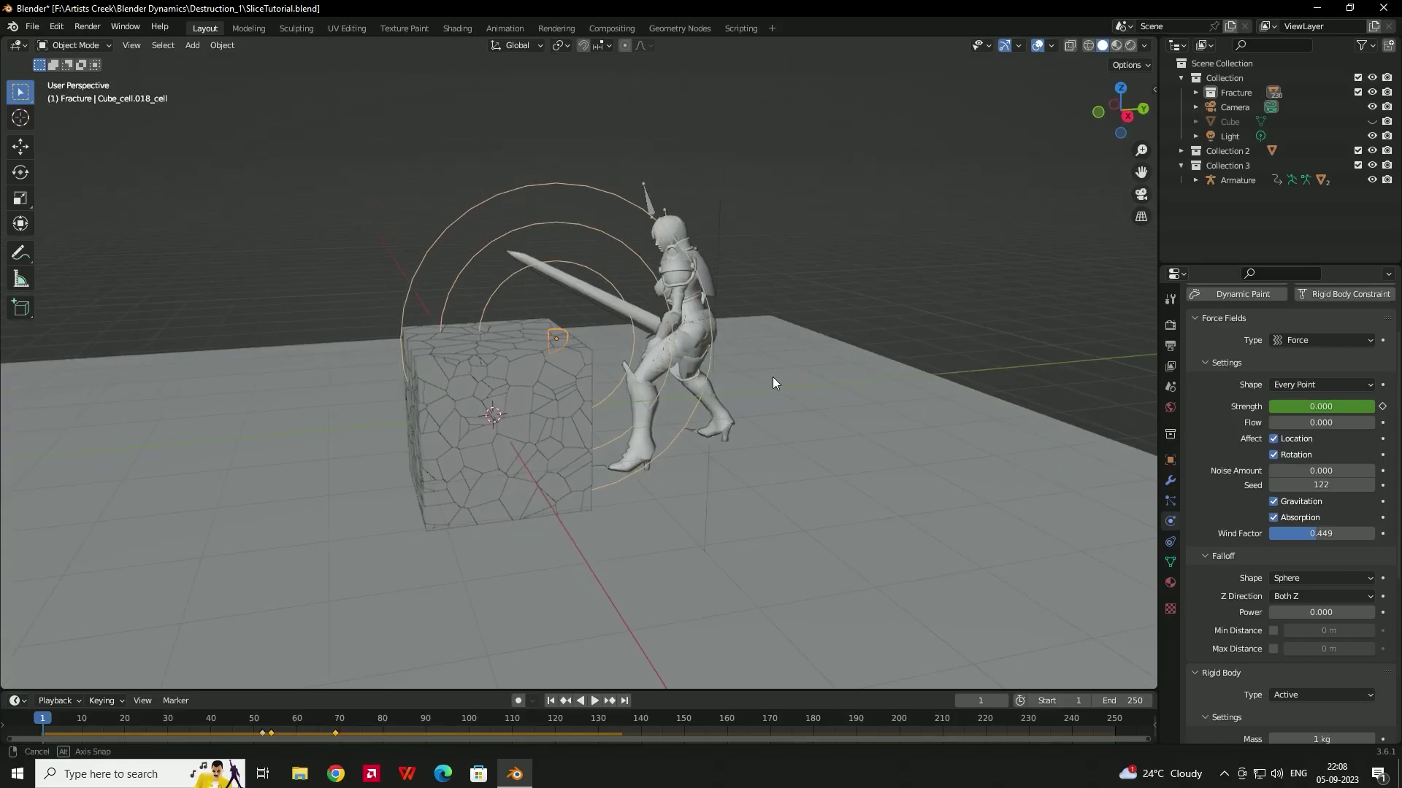
click(1130, 45)
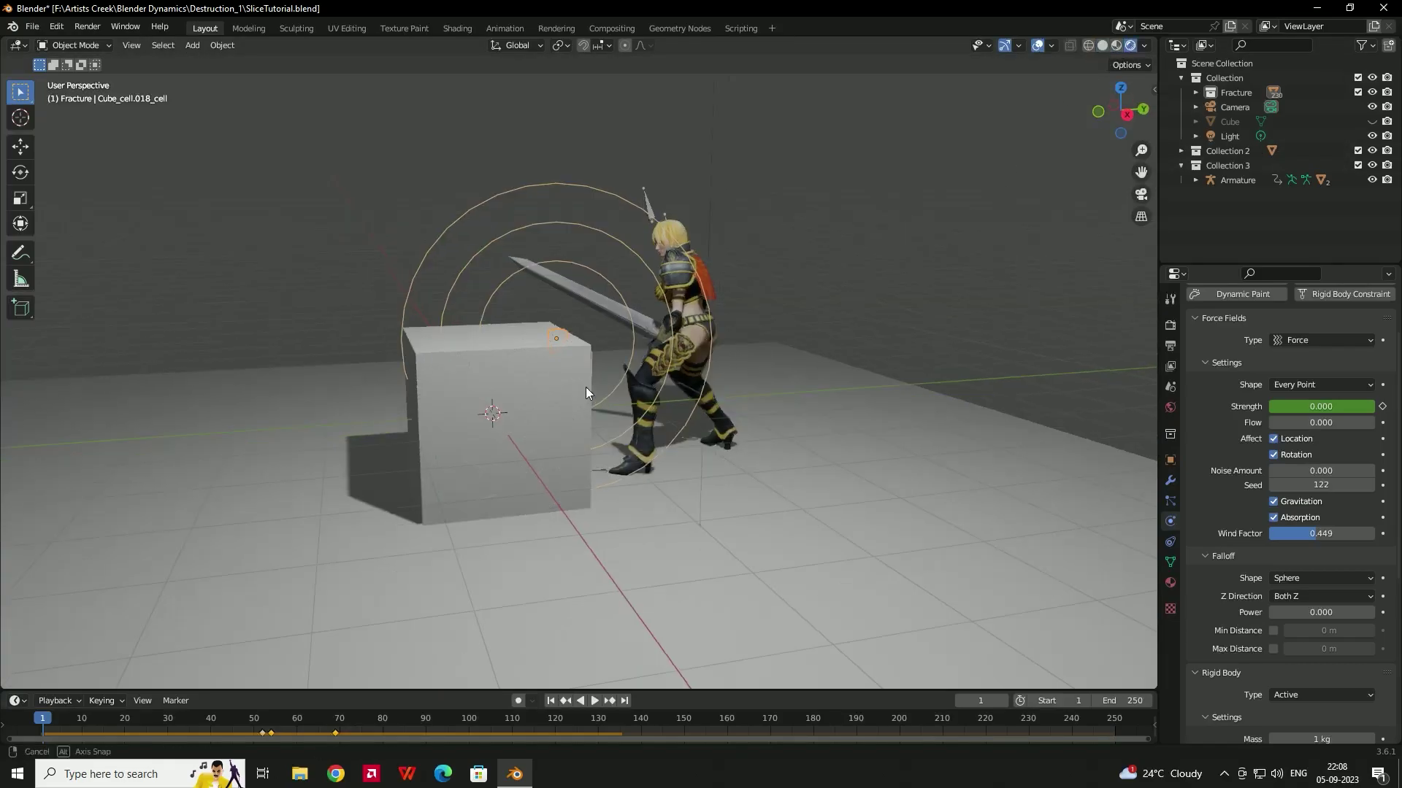
mouse_move(586, 386)
middle_down()
mouse_move(614, 374)
mouse_move(540, 397)
mouse_move(640, 365)
mouse_move(567, 357)
mouse_move(610, 369)
mouse_move(562, 421)
middle_up()
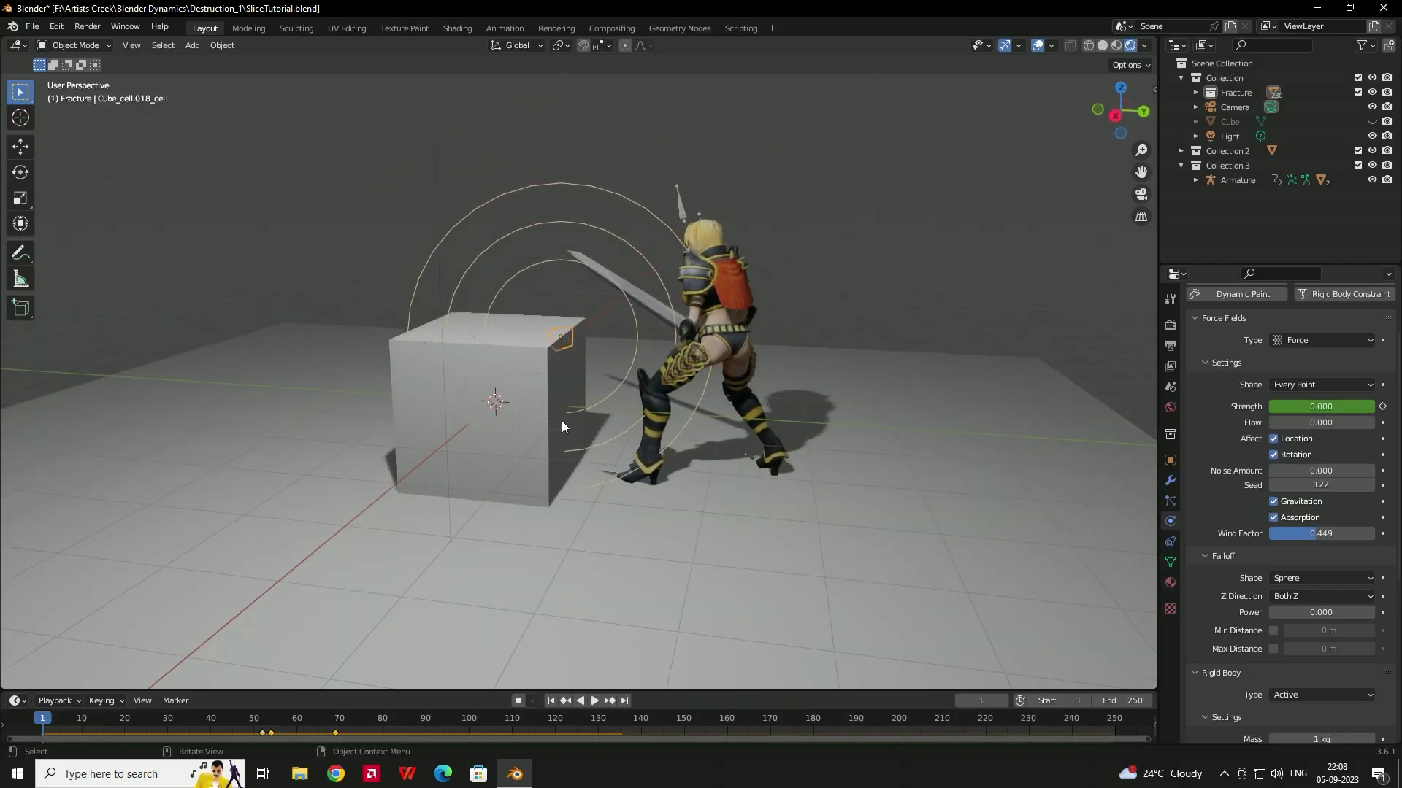
Select a cube fragment and play the simulation in the rendered viewport from a wider view.
click(529, 384)
middle_drag(584, 363, 565, 373)
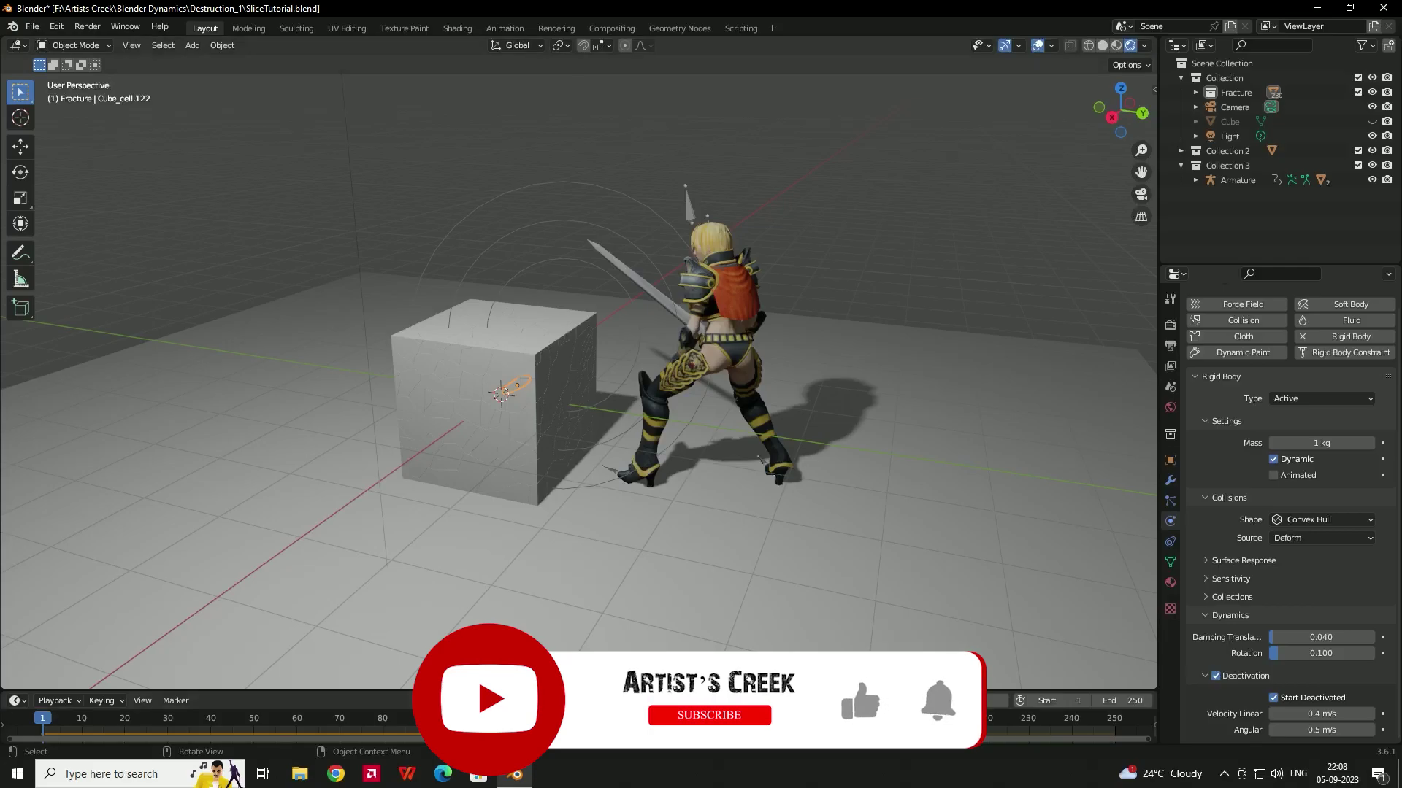
scroll(624, 506, down, 3)
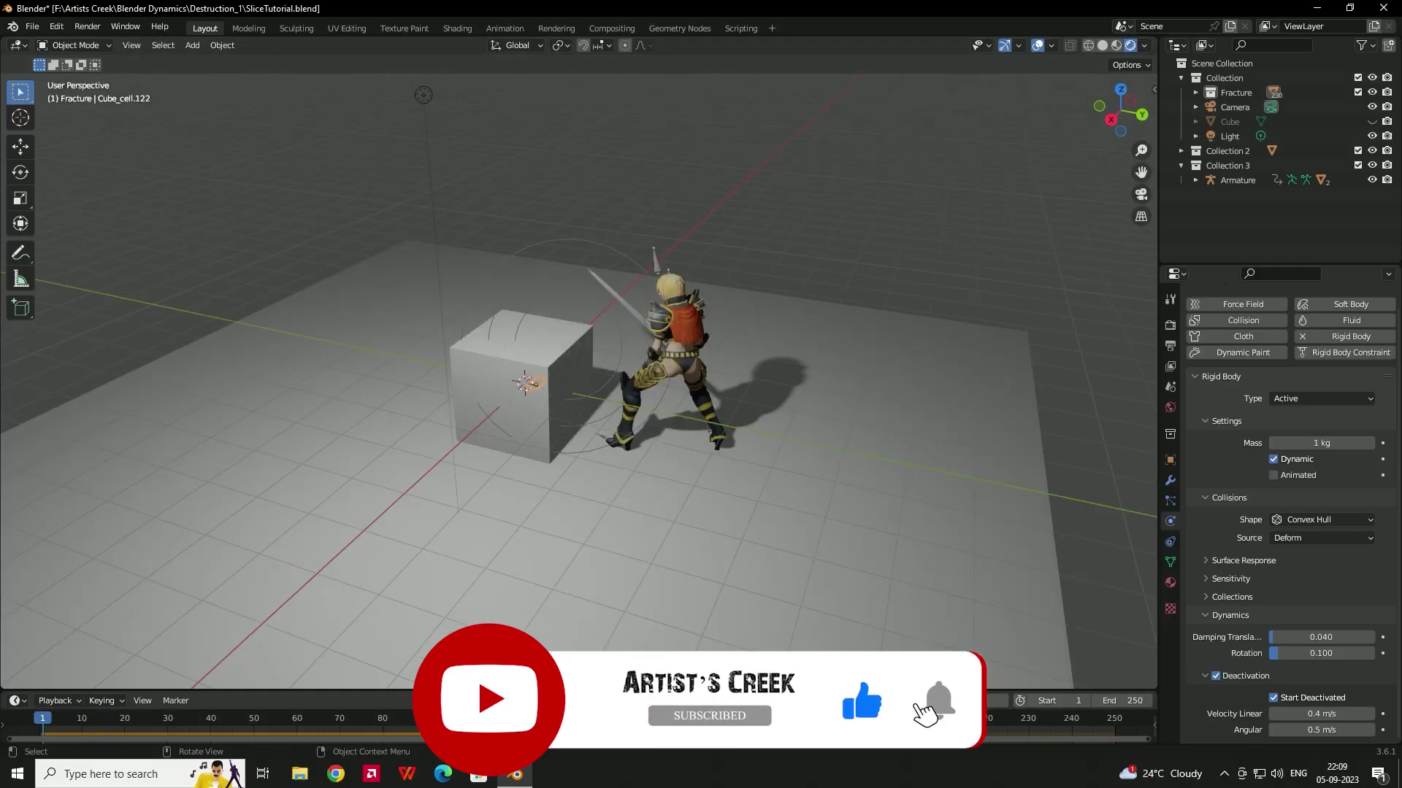
click(589, 701)
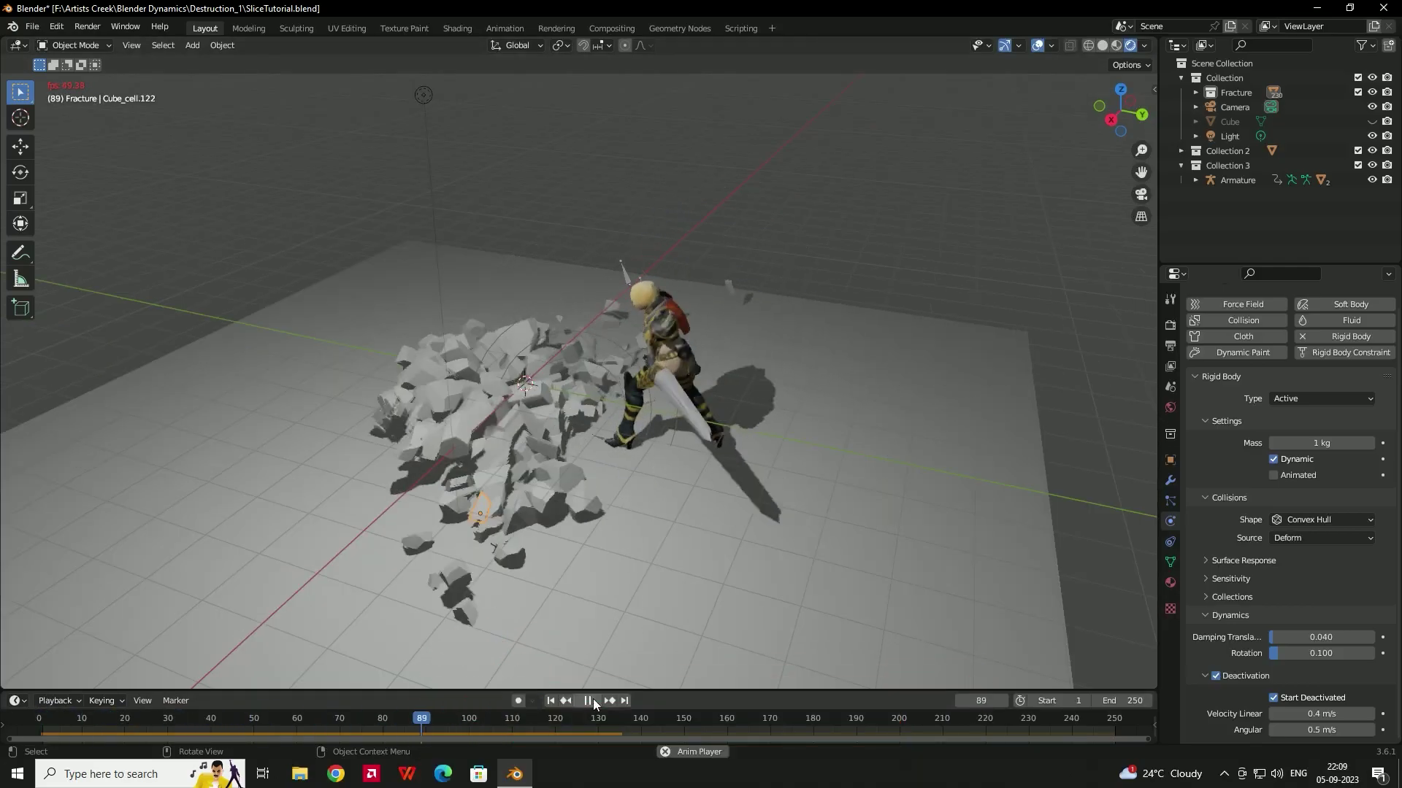